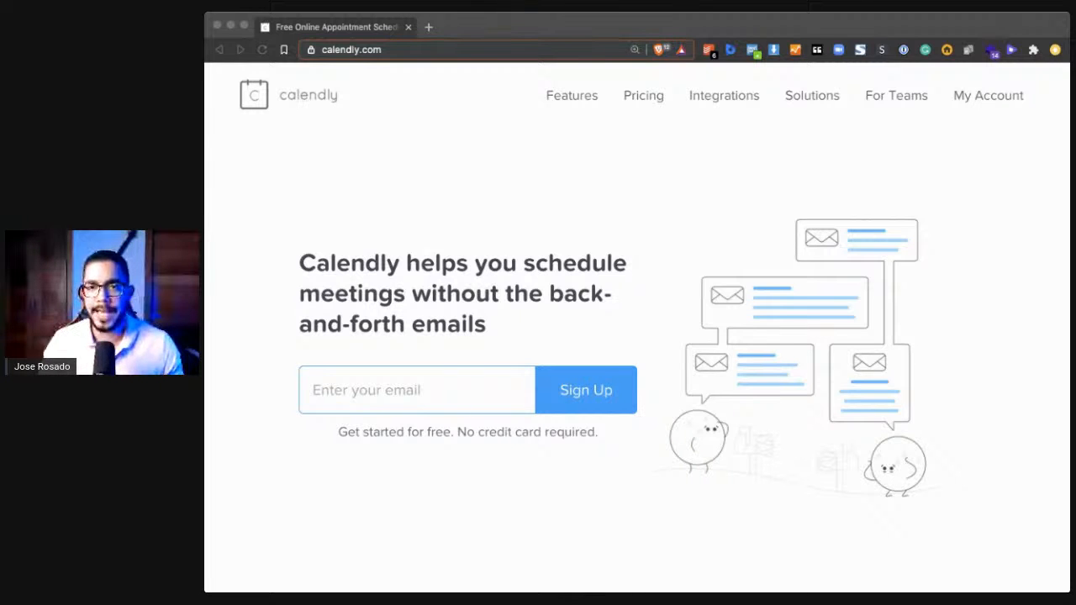
- Open the account's event types page from the Calendly home page
click(611, 294)
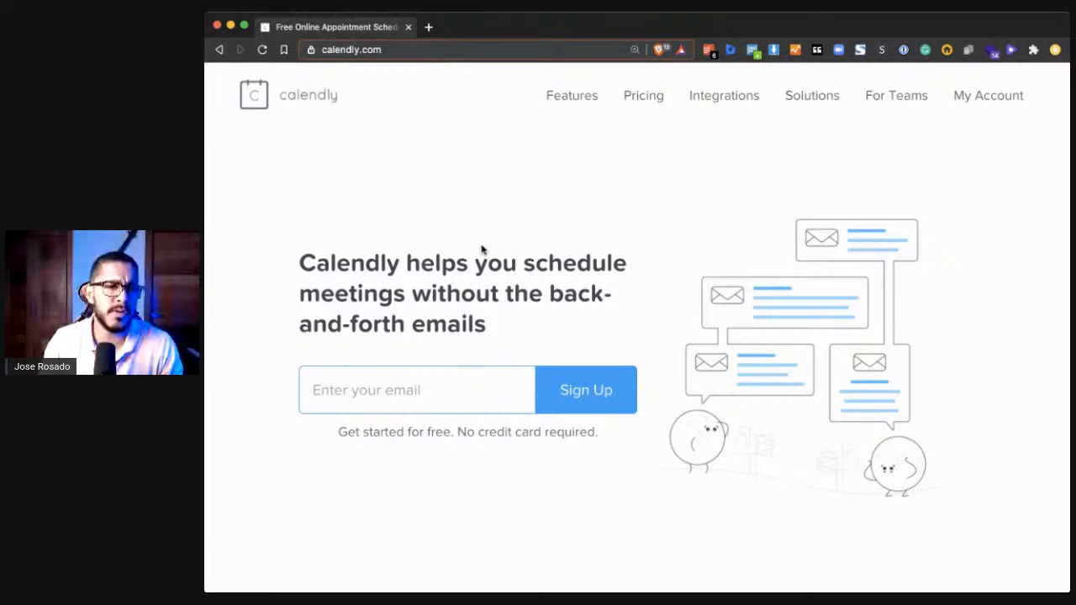
click(988, 99)
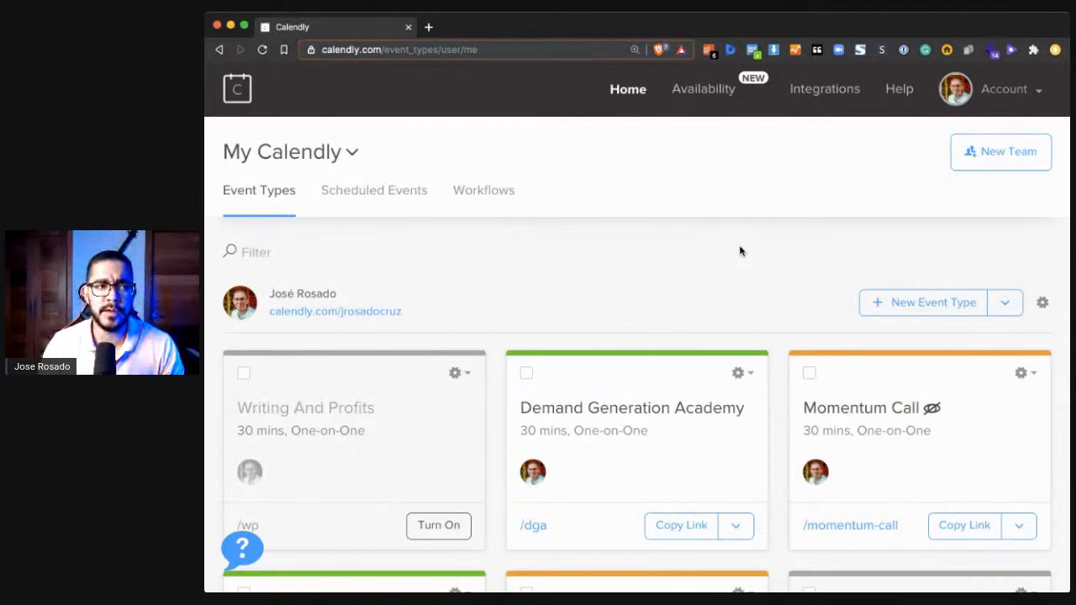
- Look through the existing event types in the account, including their durations and links
scroll(591, 299, down, 3)
scroll(591, 299, up, 3)
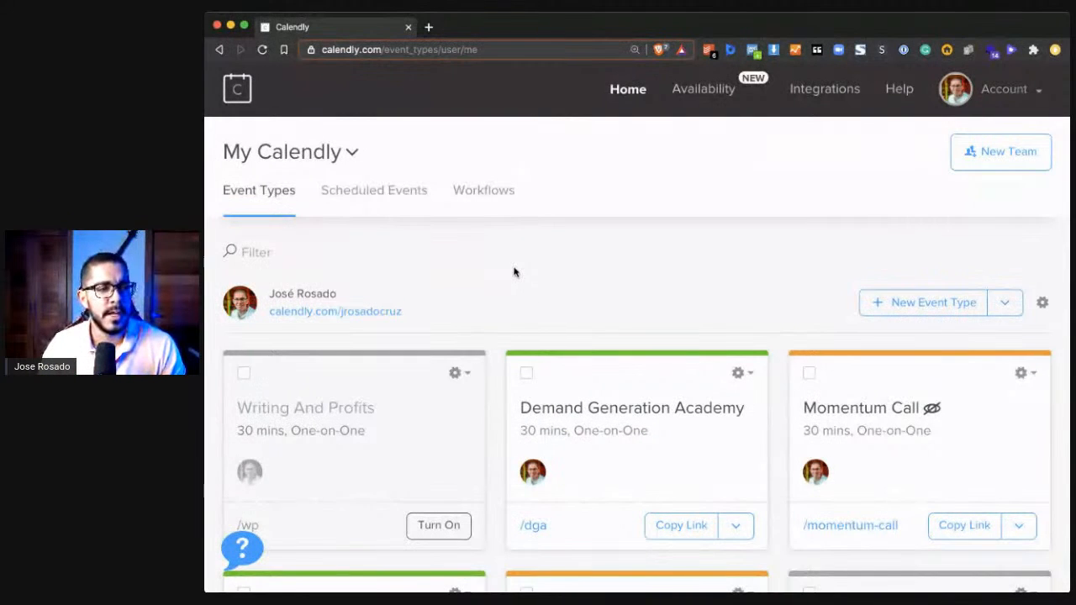
scroll(603, 282, down, 2)
scroll(603, 282, up, 2)
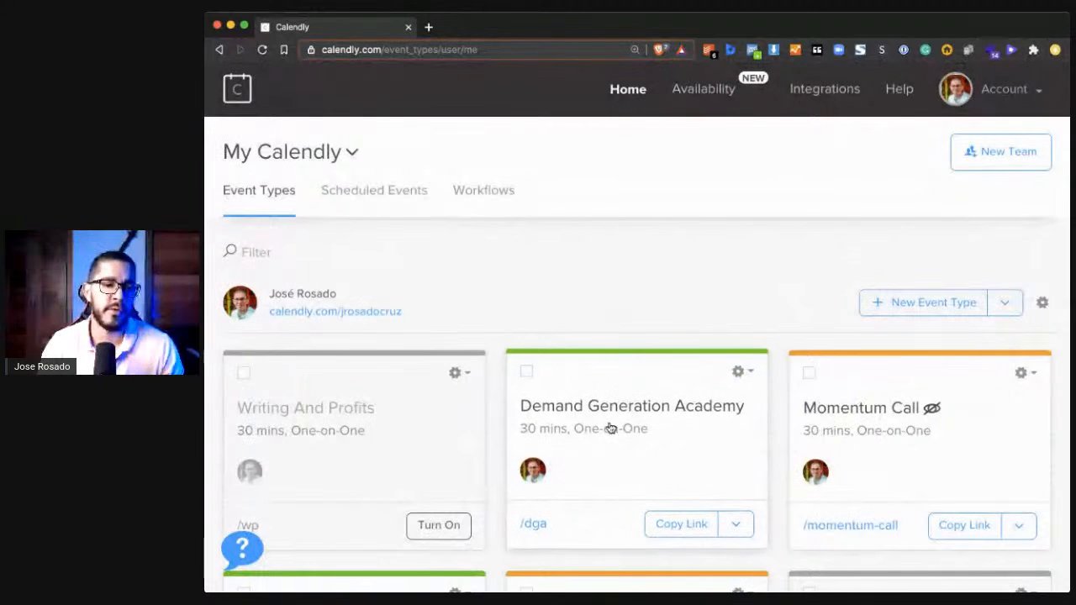
scroll(667, 430, down, 6)
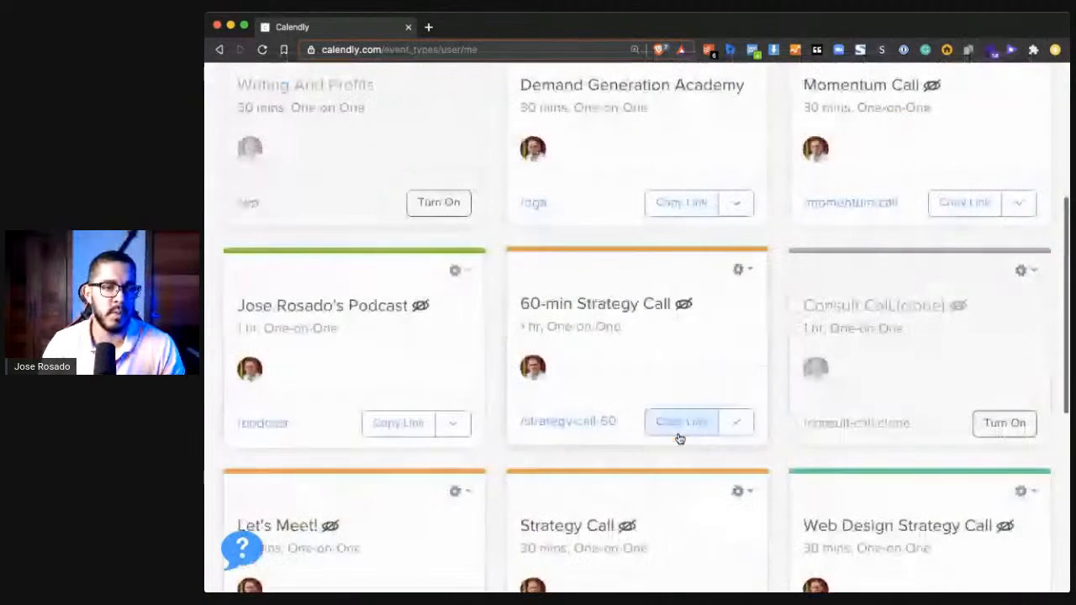
scroll(379, 351, down, 2)
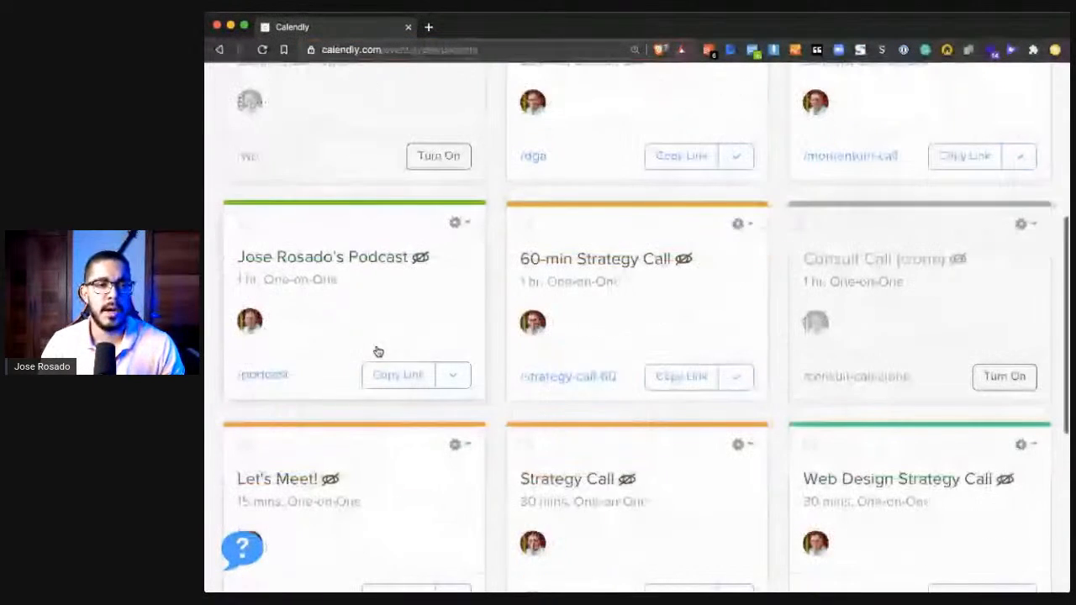
scroll(378, 352, down, 1)
scroll(689, 293, down, 1)
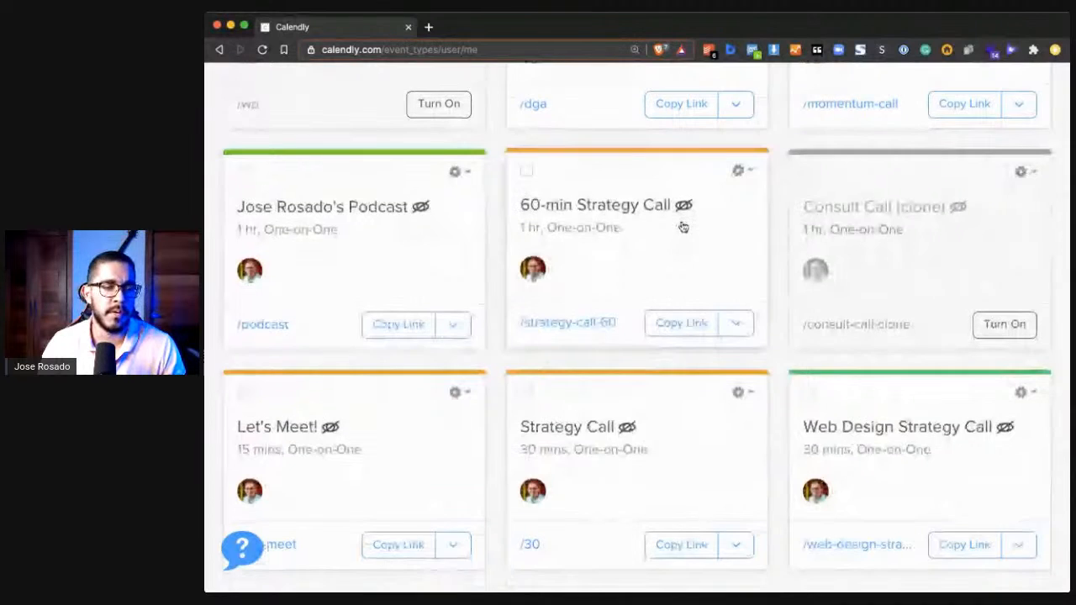
scroll(683, 227, down, 5)
scroll(684, 227, up, 6)
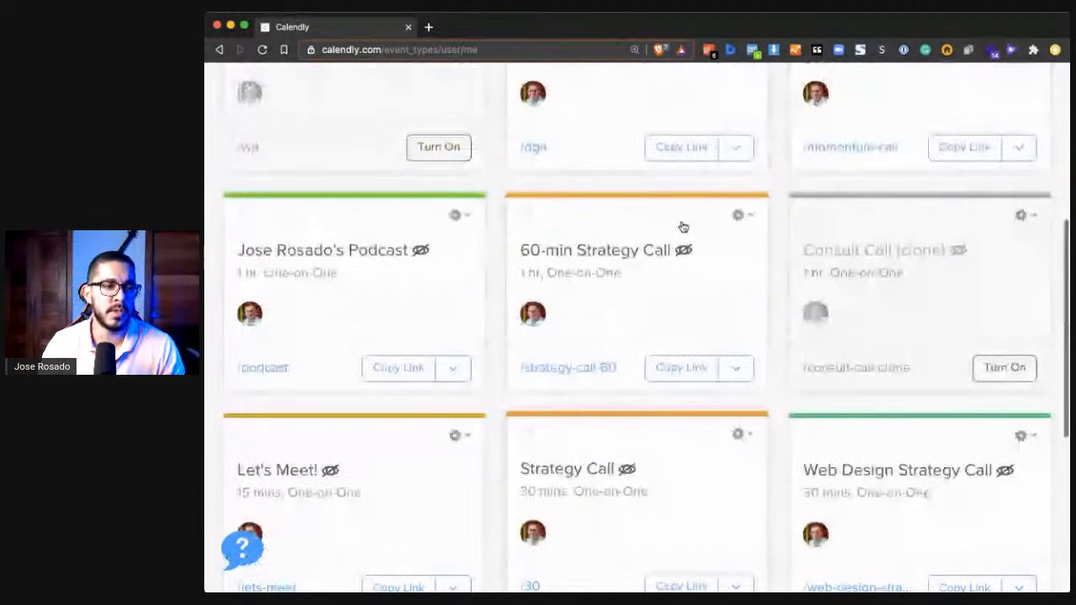
scroll(644, 291, down, 3)
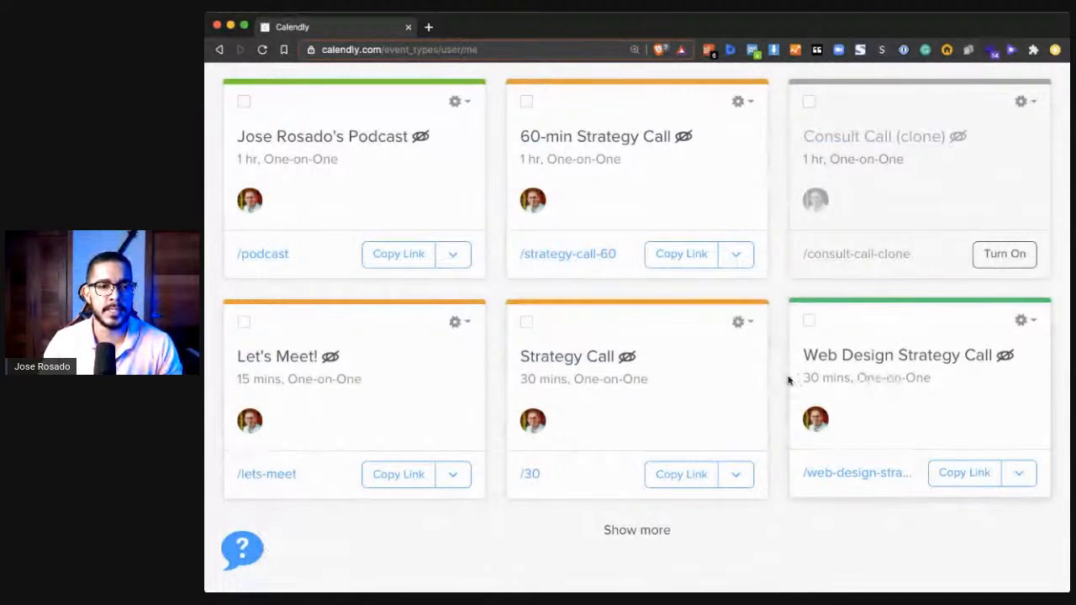
scroll(770, 244, up, 8)
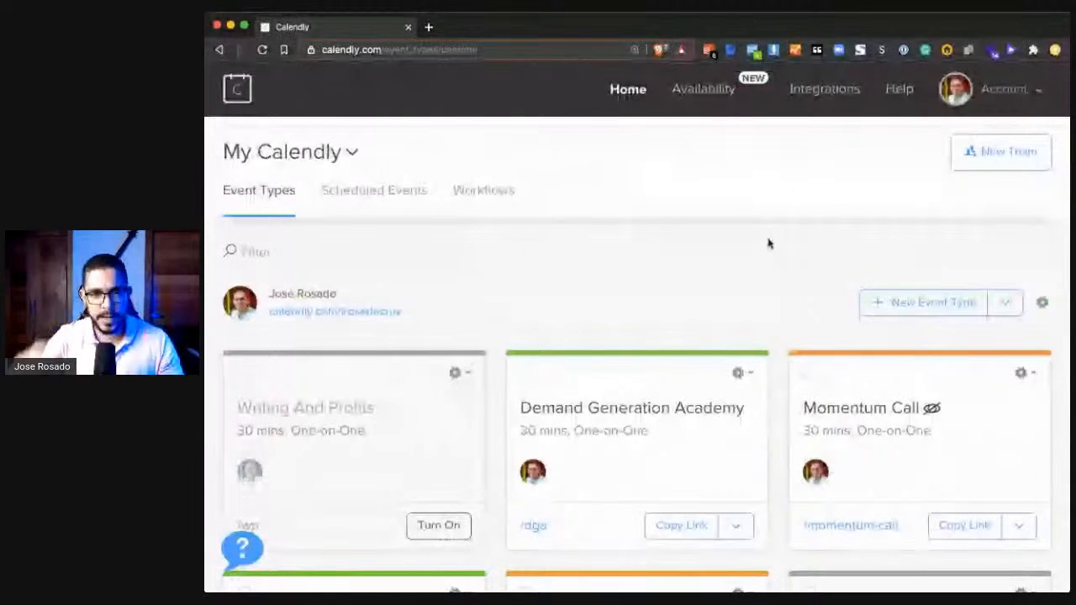
- Start creating a new one-on-one event type
click(940, 310)
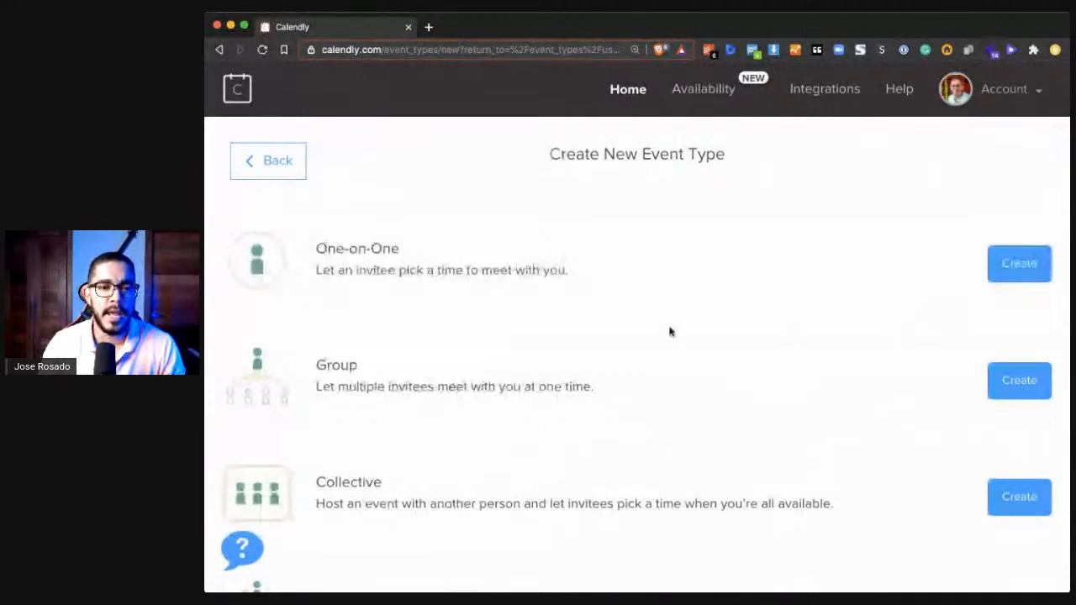
click(1021, 266)
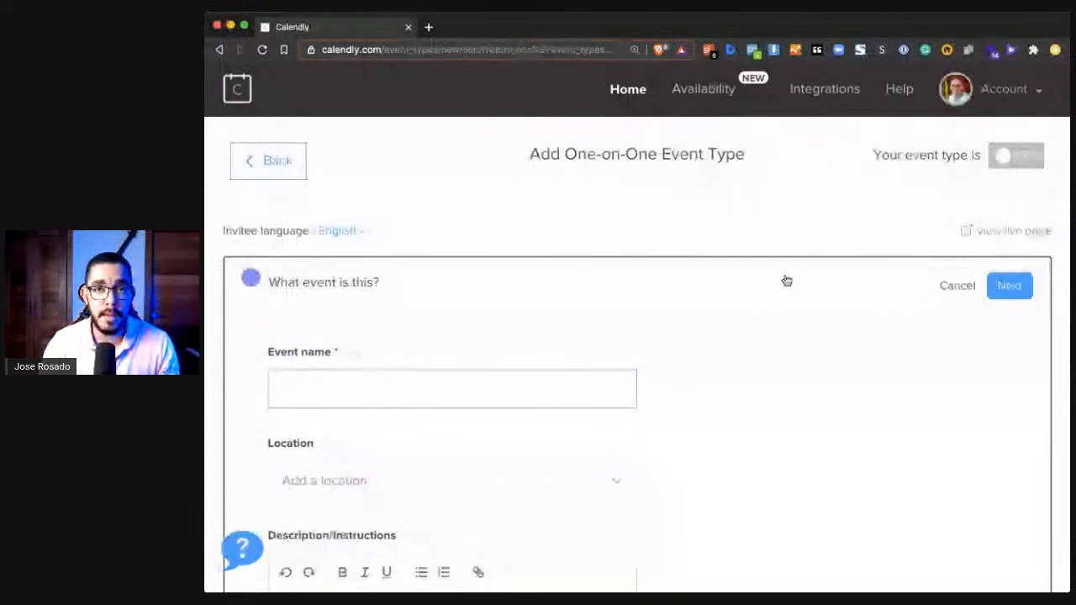
text(The Meeting In The World)
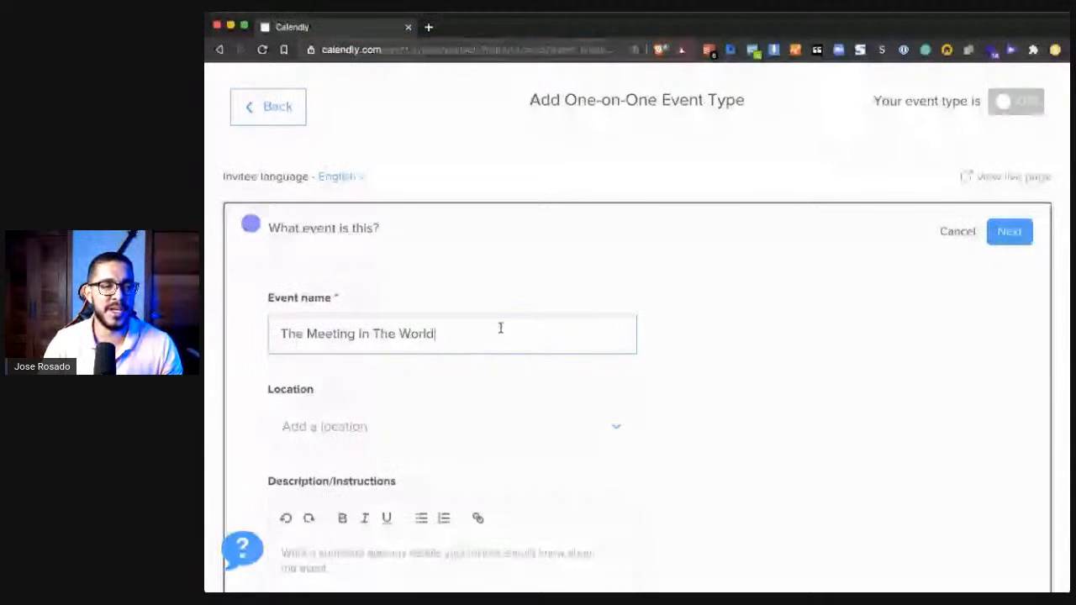
- Set the event name to "Strategy Session"
key(super+a)
text(Strategy)
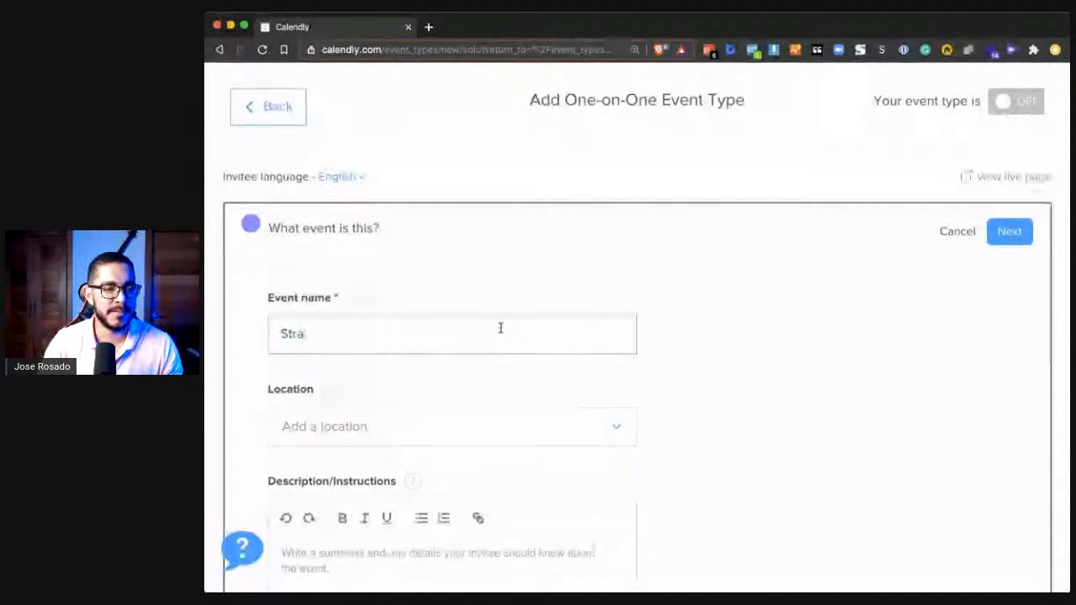
text( Session)
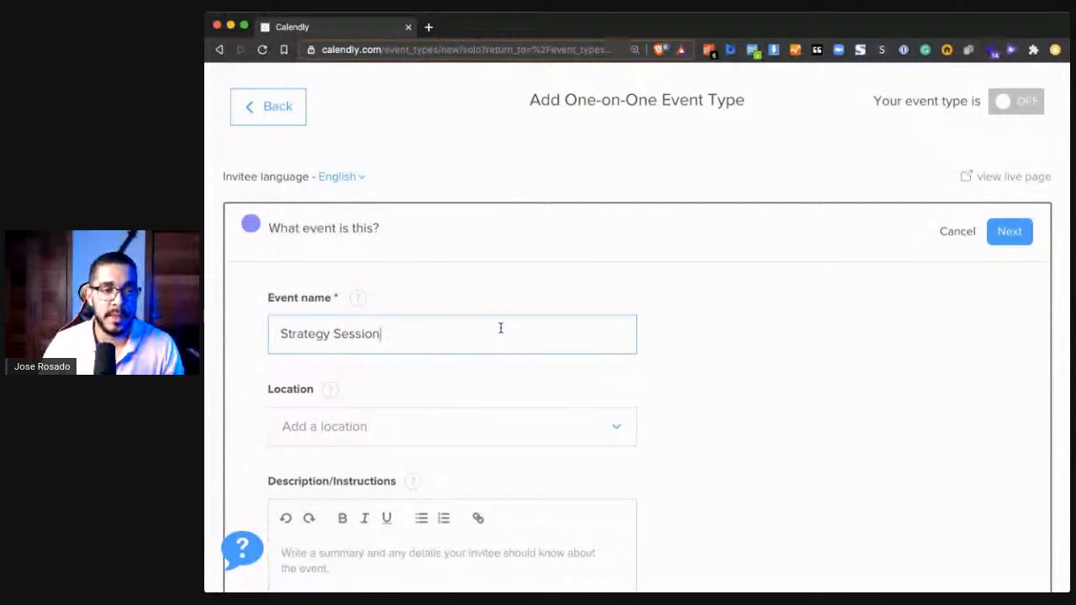
- Set the event's location to the Zoom web conference
scroll(505, 325, down, 1)
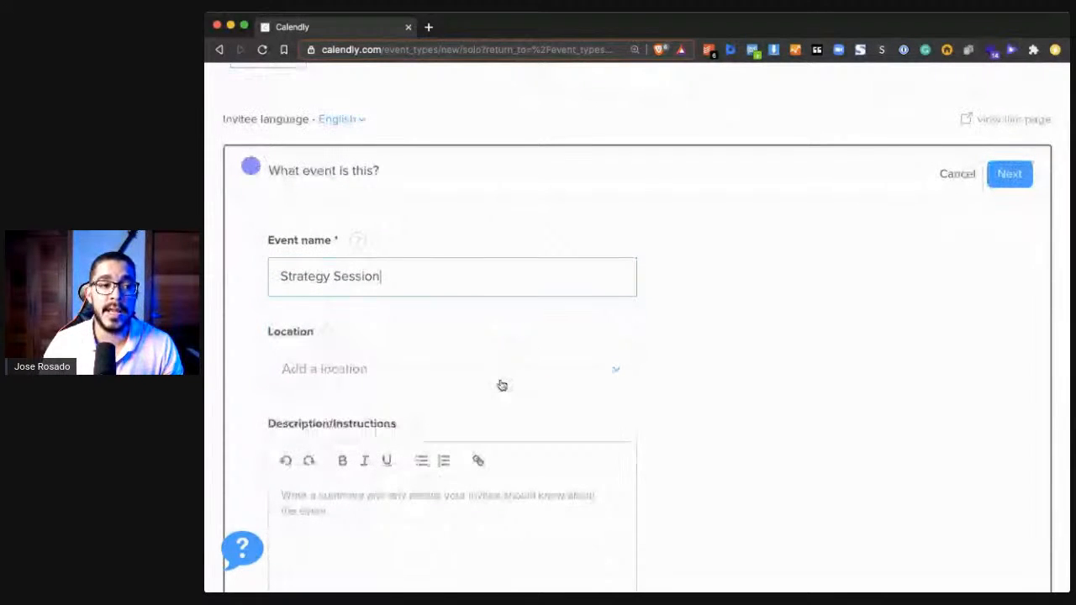
click(501, 384)
scroll(497, 399, down, 2)
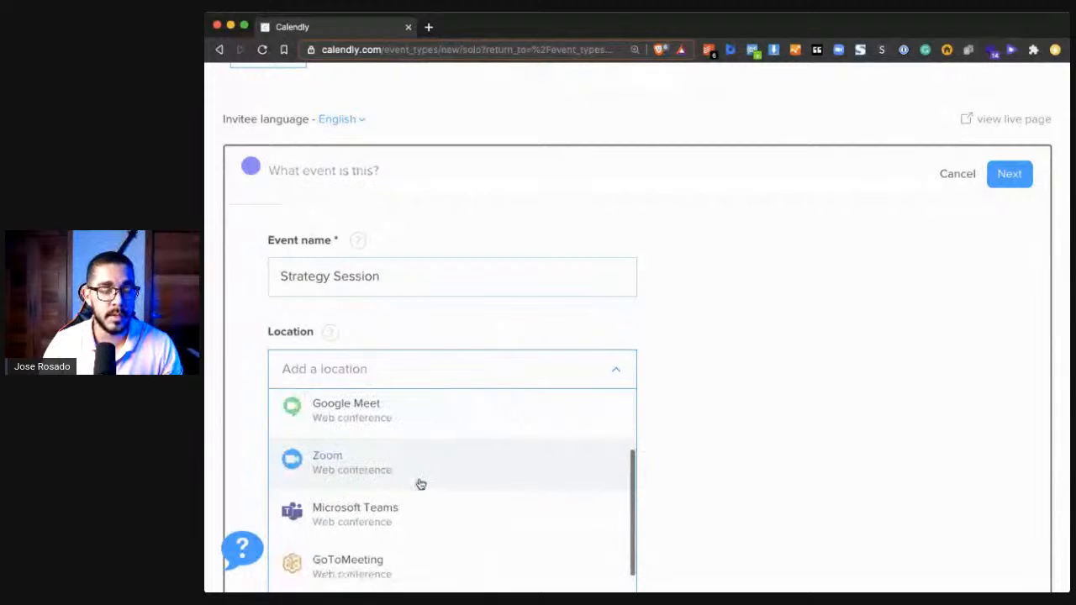
click(421, 477)
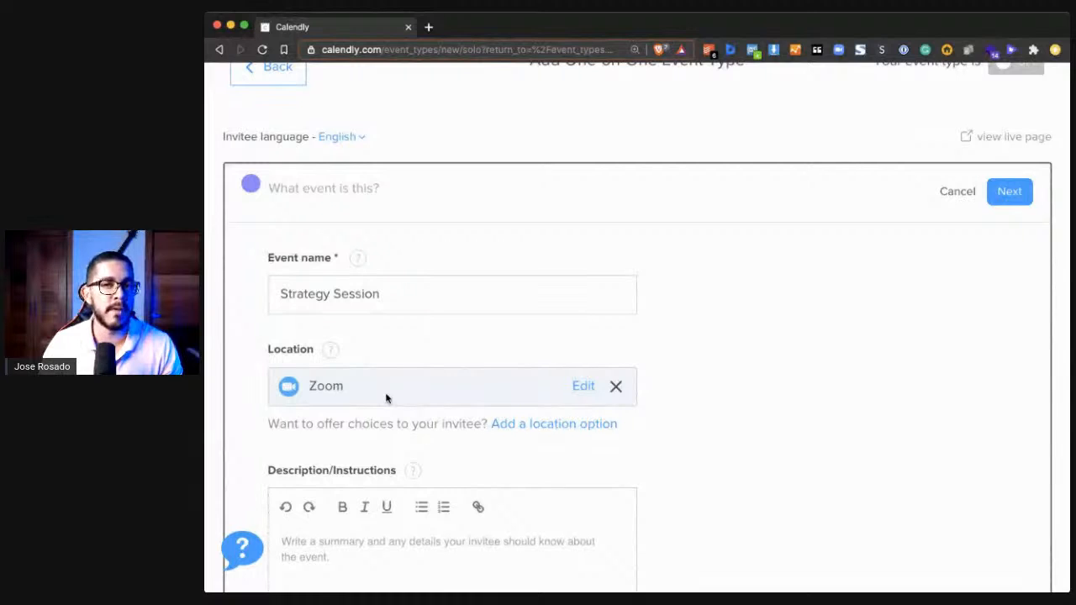
- Look over the available integrations, including Zoom, in a separate browser tab, and return to the event form
scroll(821, 286, up, 2)
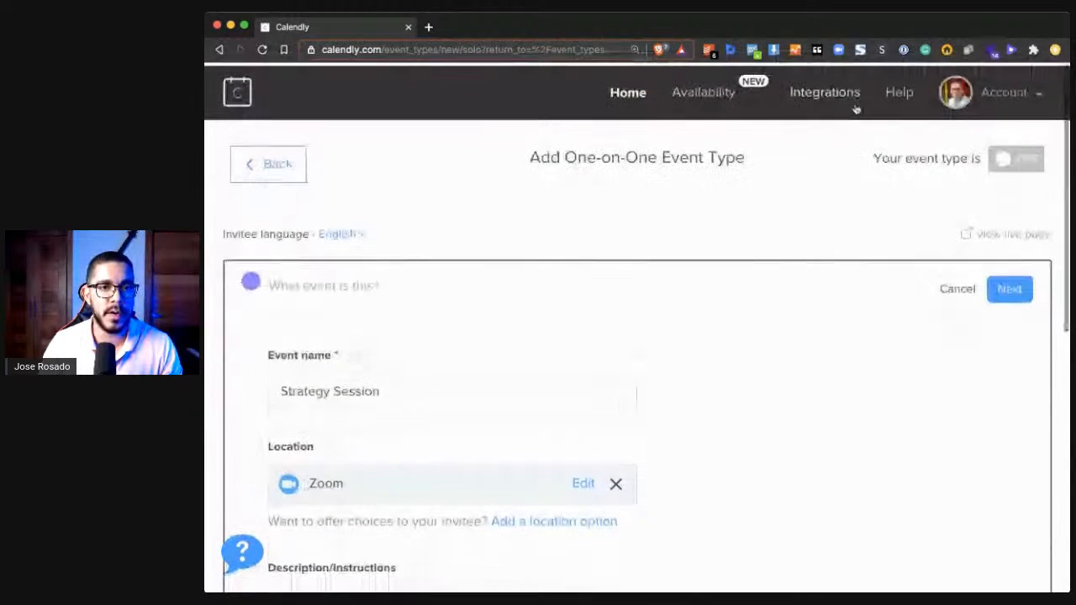
super+click(824, 90)
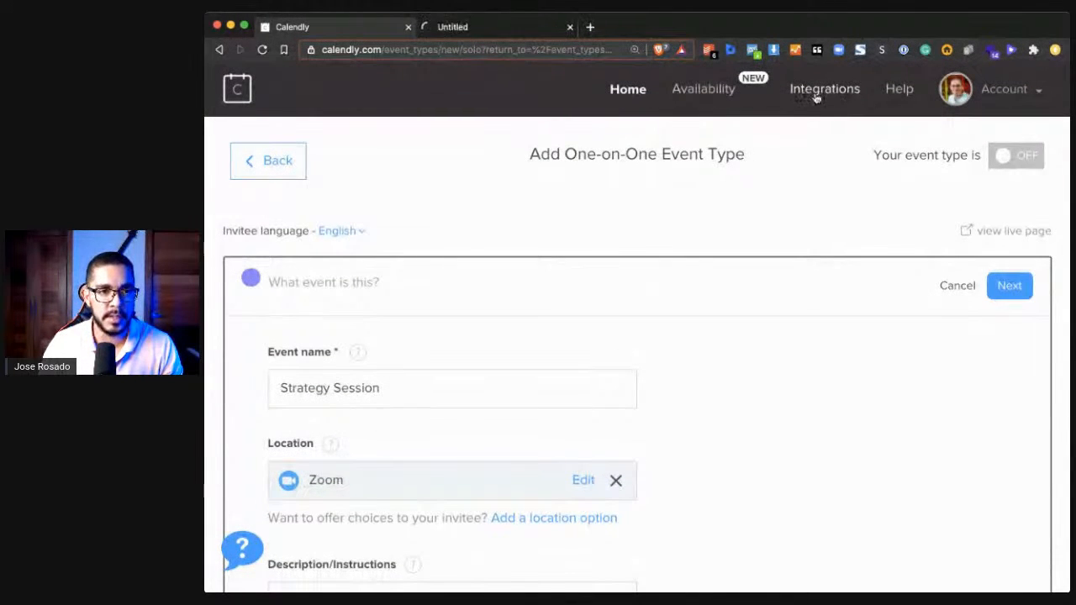
click(524, 28)
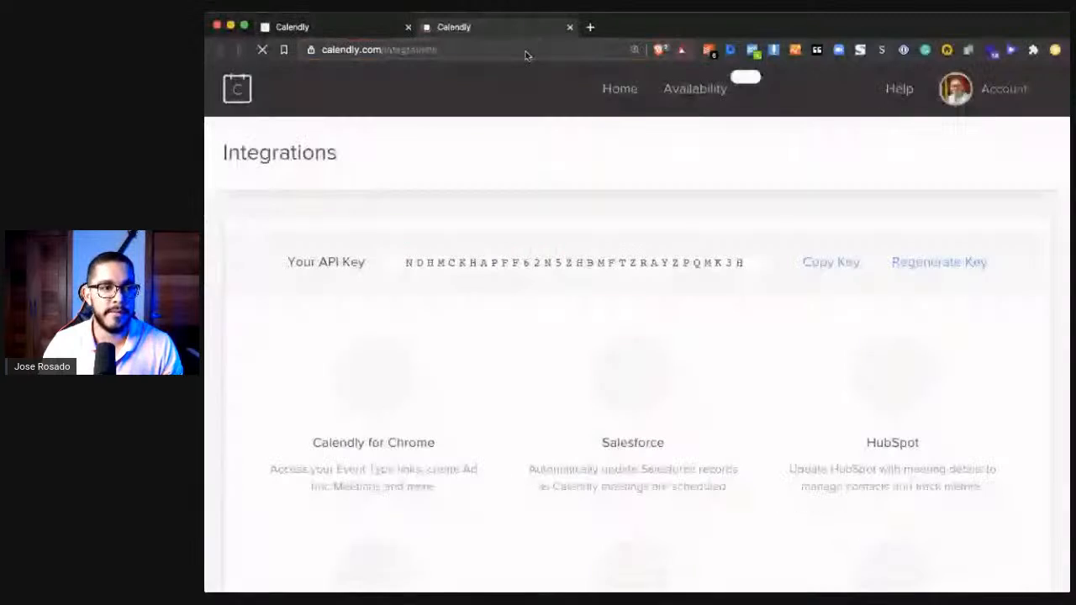
scroll(539, 353, down, 10)
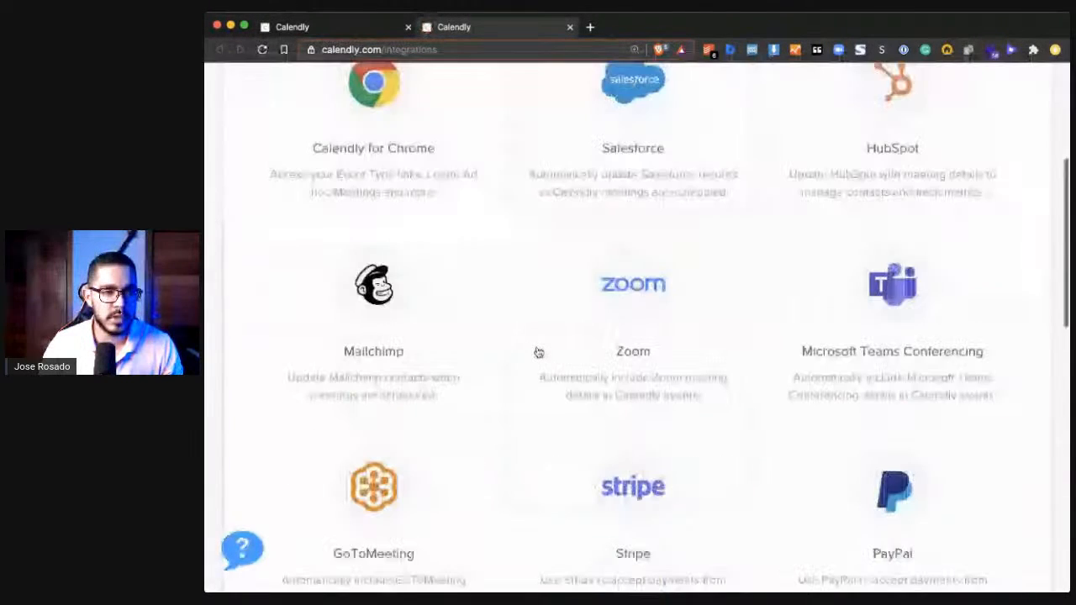
scroll(539, 352, up, 9)
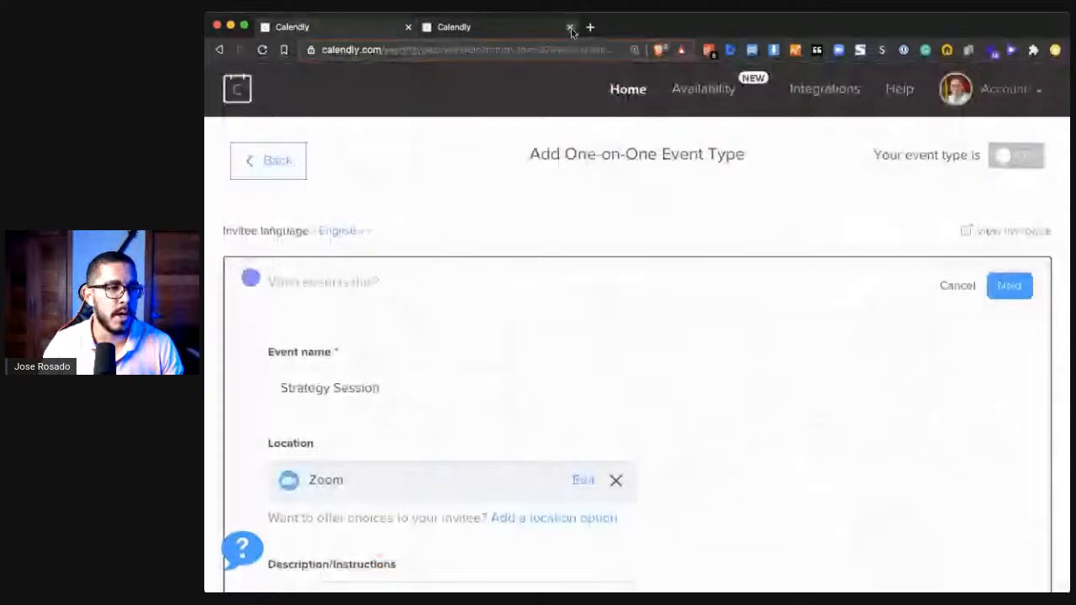
click(570, 28)
- Replace the event description with the prepared text that begins "This is a 30-45 minute private conversation."
scroll(795, 349, down, 5)
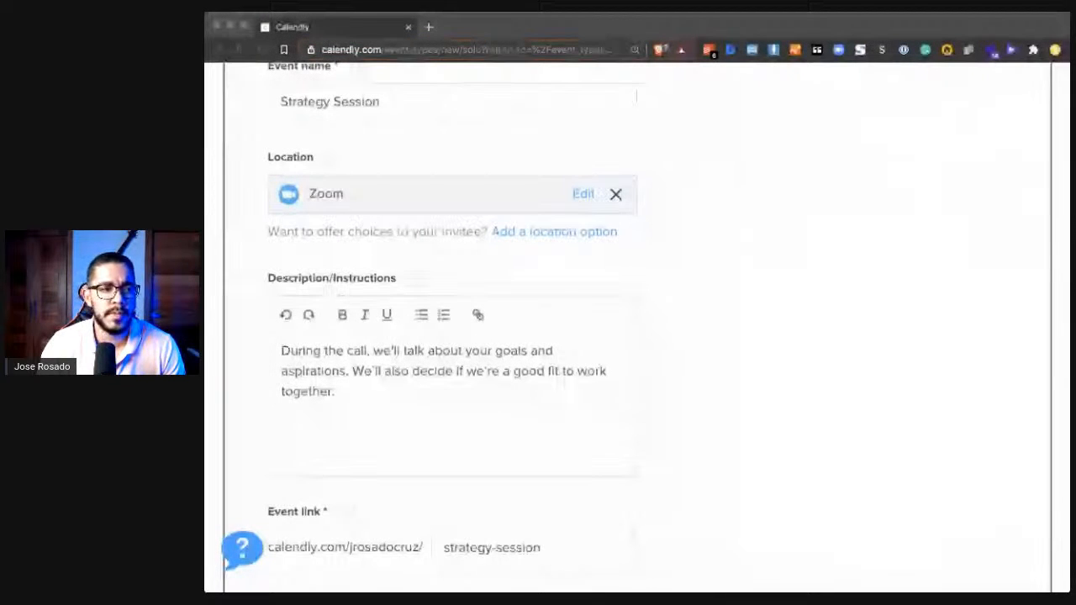
click(491, 382)
key(super+a)
text(This is a 30-45 minute private conversation.  Your answers will help my team and I craft a detailed plan of action, which we'll discuss during our call.  By the end of the call, we'll make sure you have clear action steps to get started.  Your discovery session will be with Jose Rosado.)
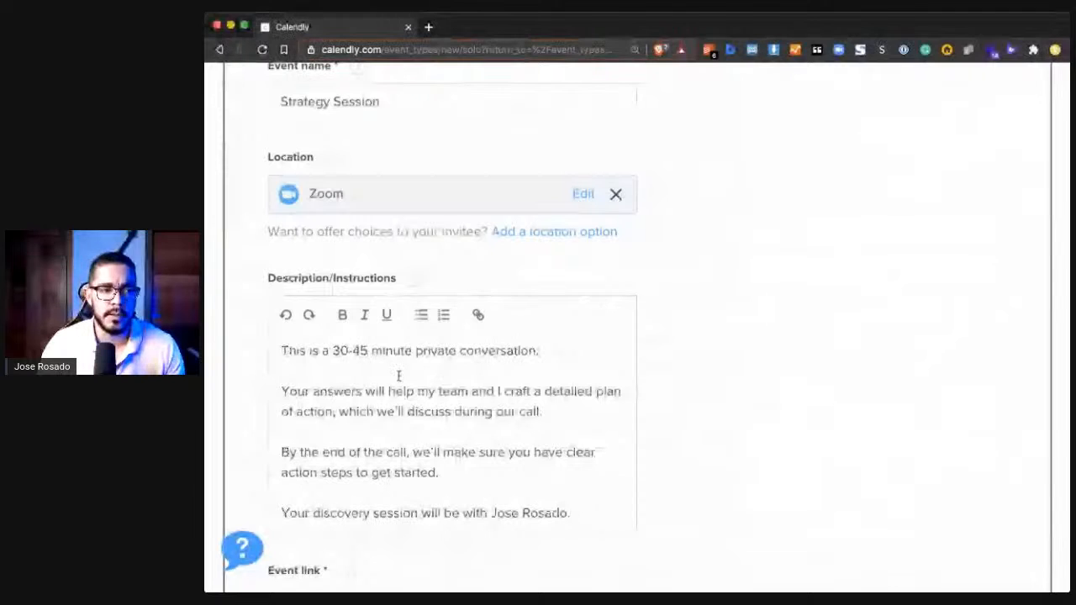
scroll(398, 375, up, 1)
scroll(435, 383, down, 2)
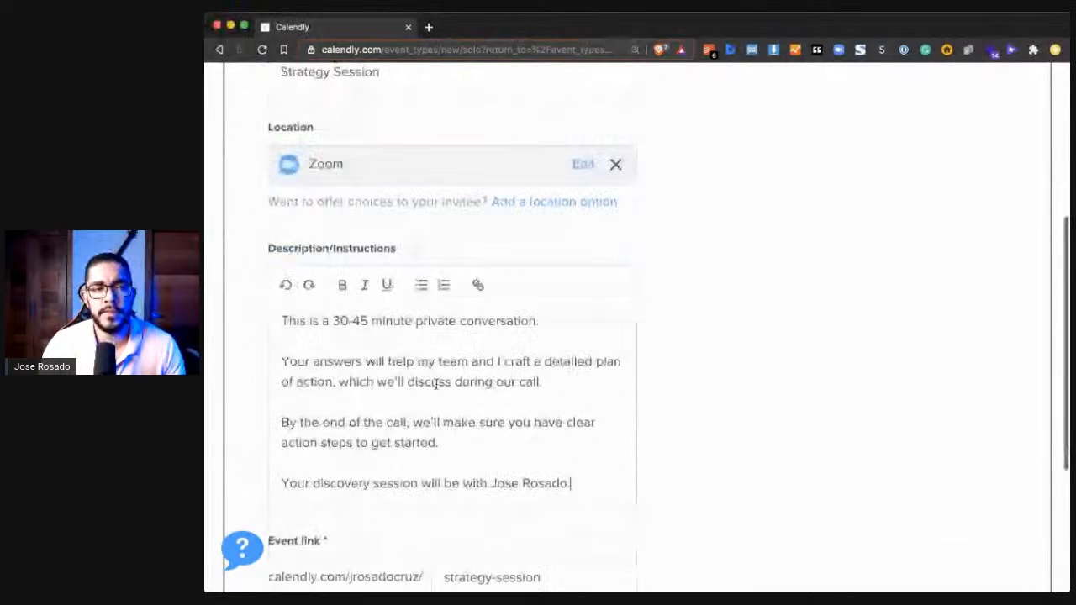
scroll(436, 382, down, 2)
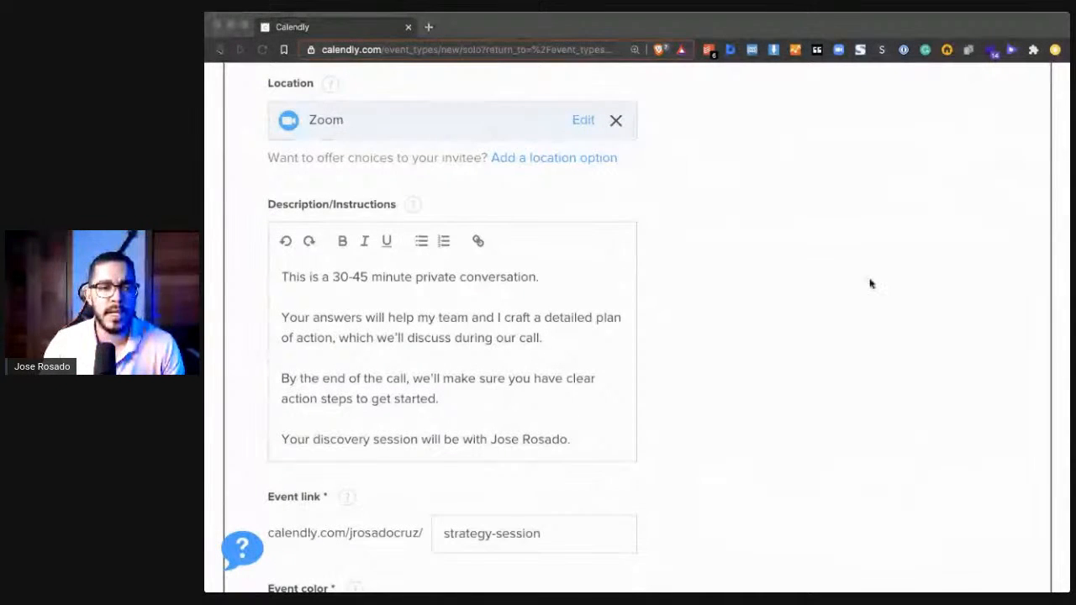
- Check the event link and color, then save the event details and continue to the booking availability settings
scroll(869, 281, down, 1)
scroll(871, 283, down, 4)
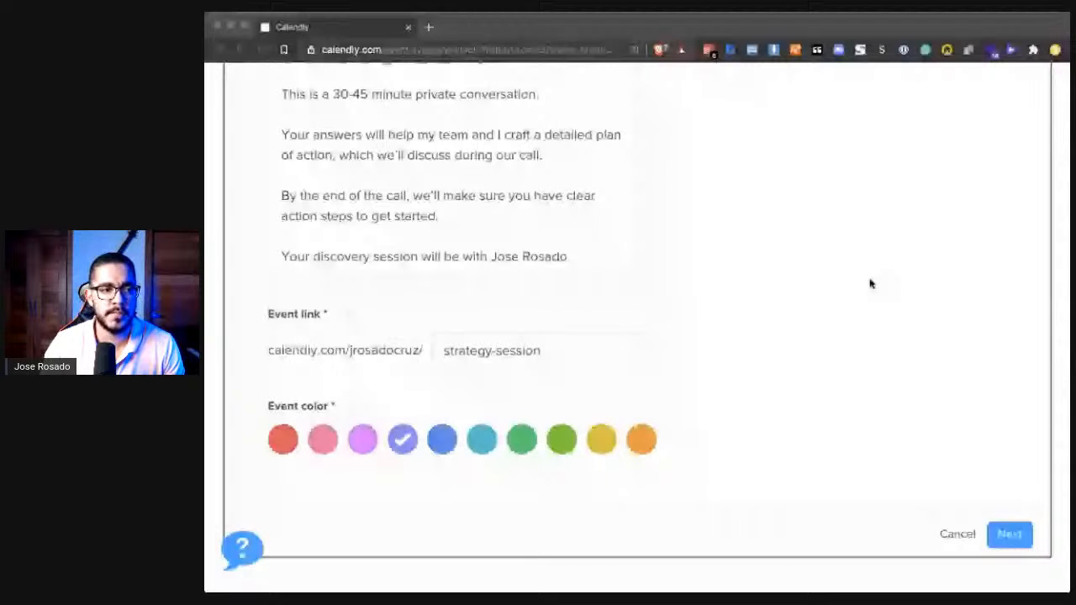
scroll(870, 283, down, 1)
click(584, 343)
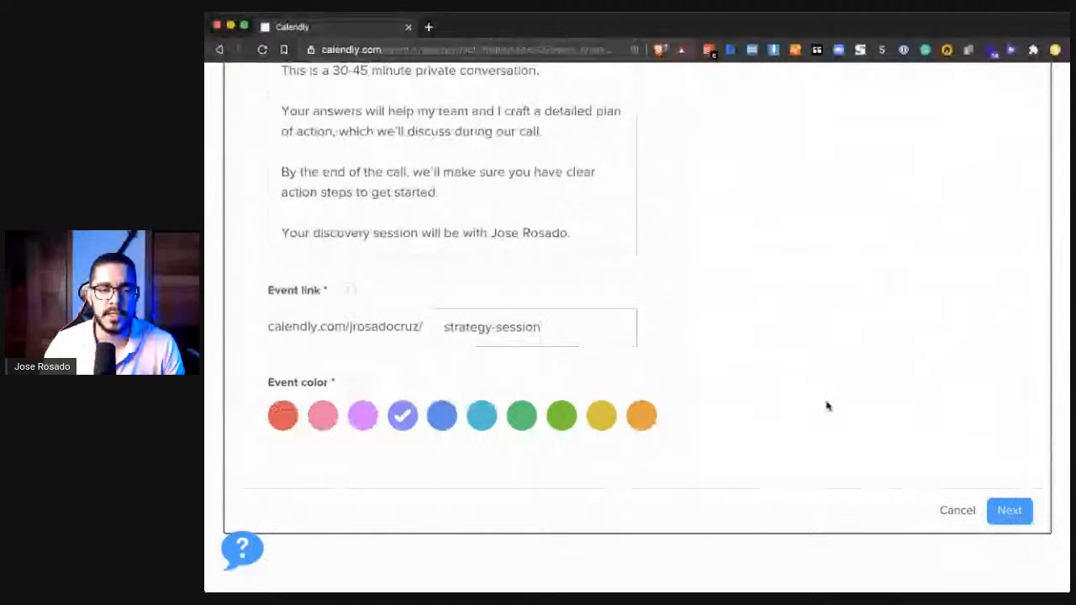
click(1009, 511)
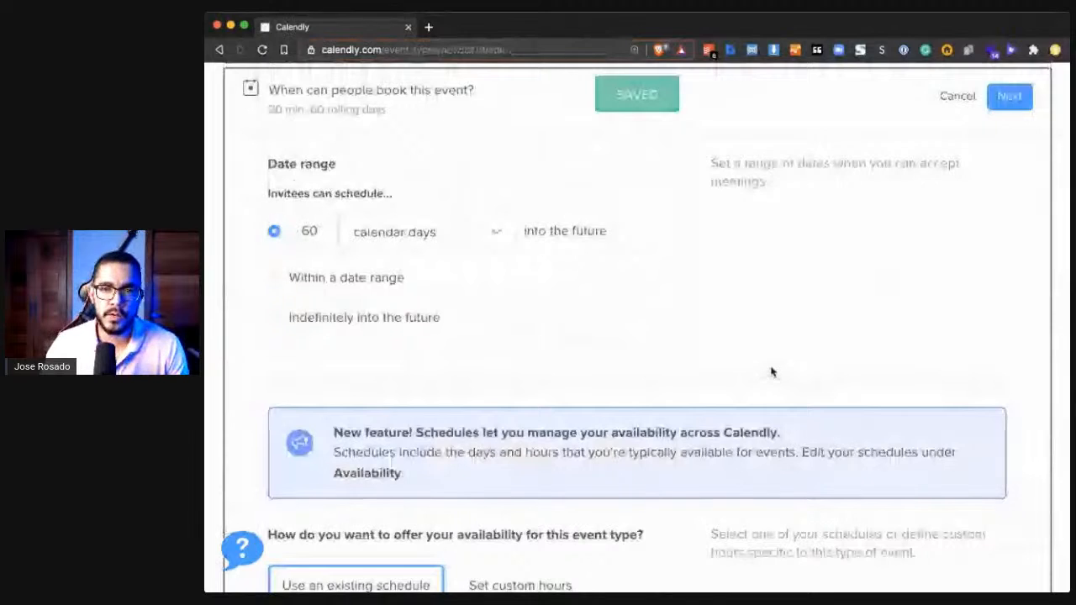
- Set the date range so invitees can schedule 4 calendar days into the future
scroll(772, 357, up, 2)
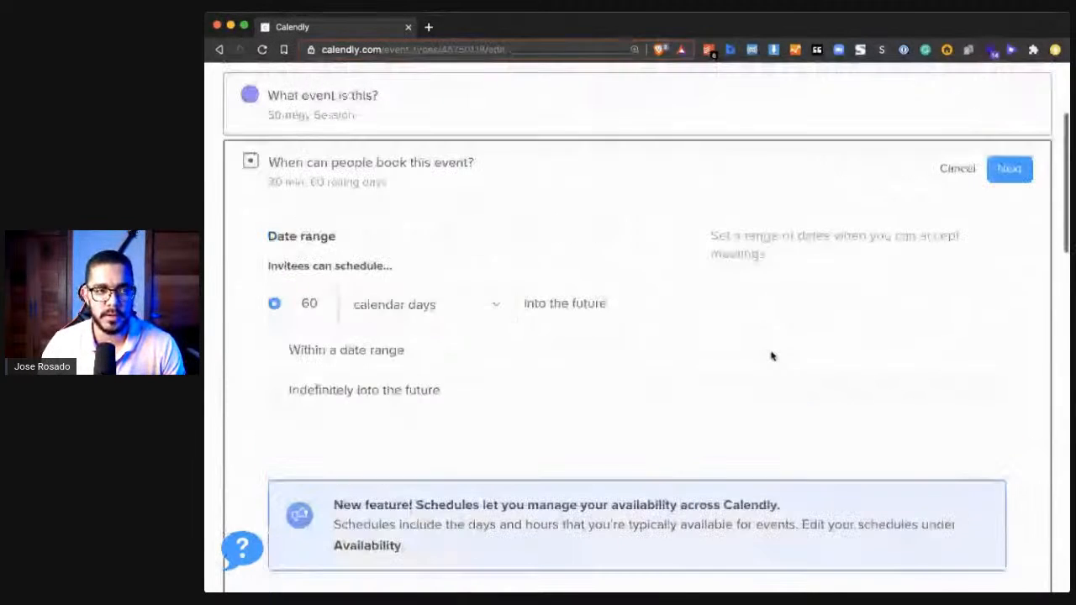
scroll(772, 357, up, 1)
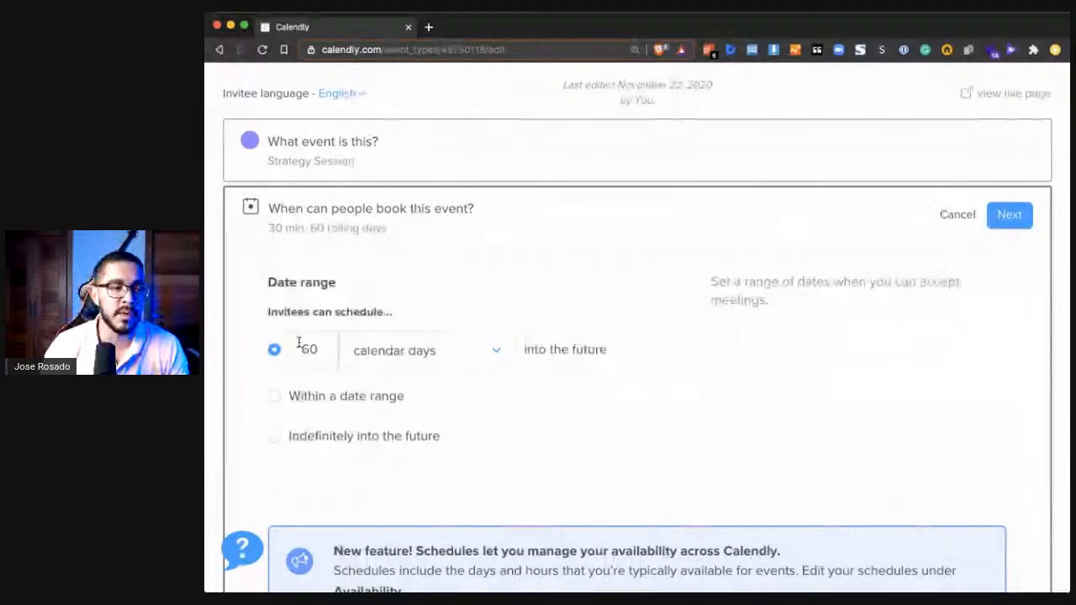
click(327, 352)
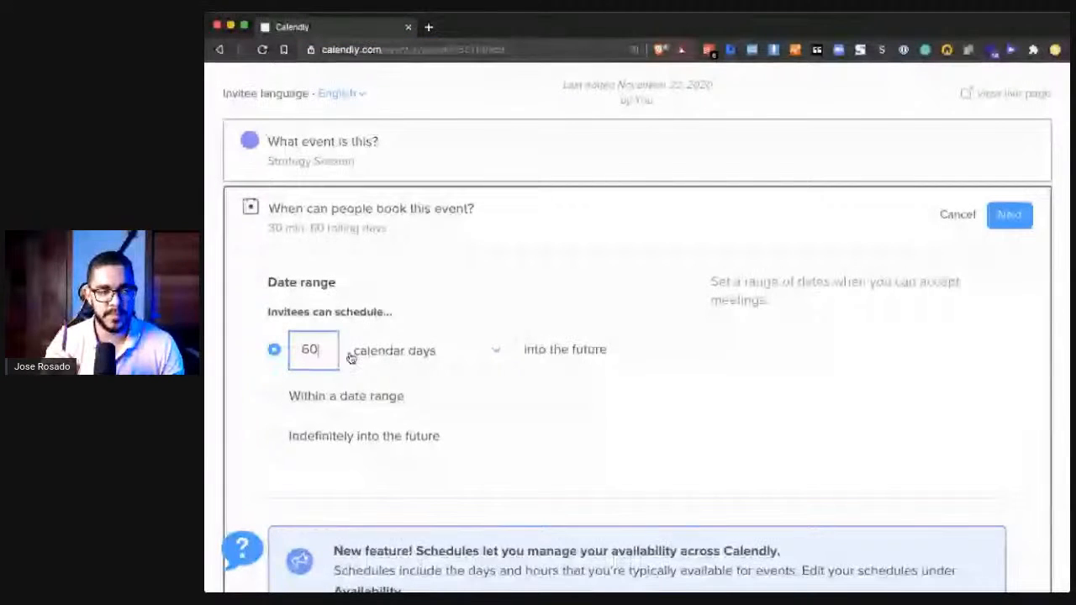
key(super+a)
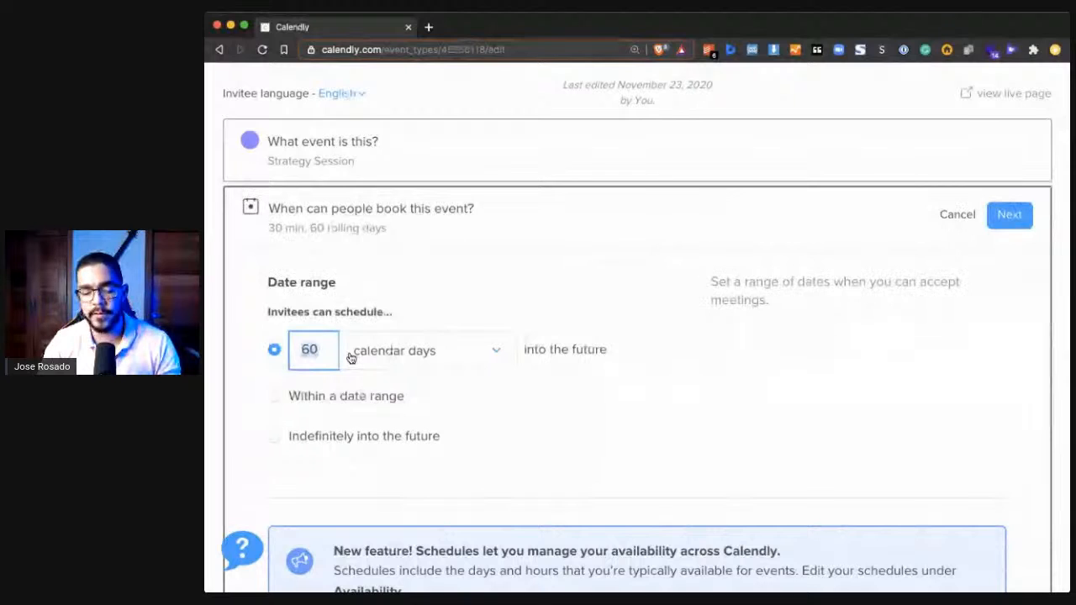
text(4)
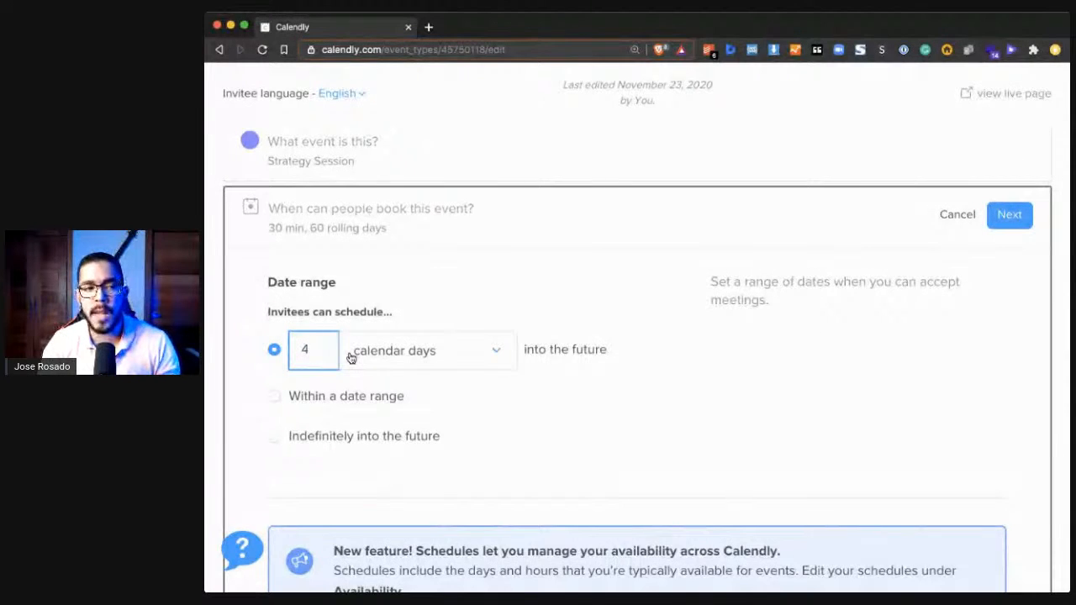
- Set the date range so invitees can schedule 5 calendar days into the future
key(BackSpace)
text(5)
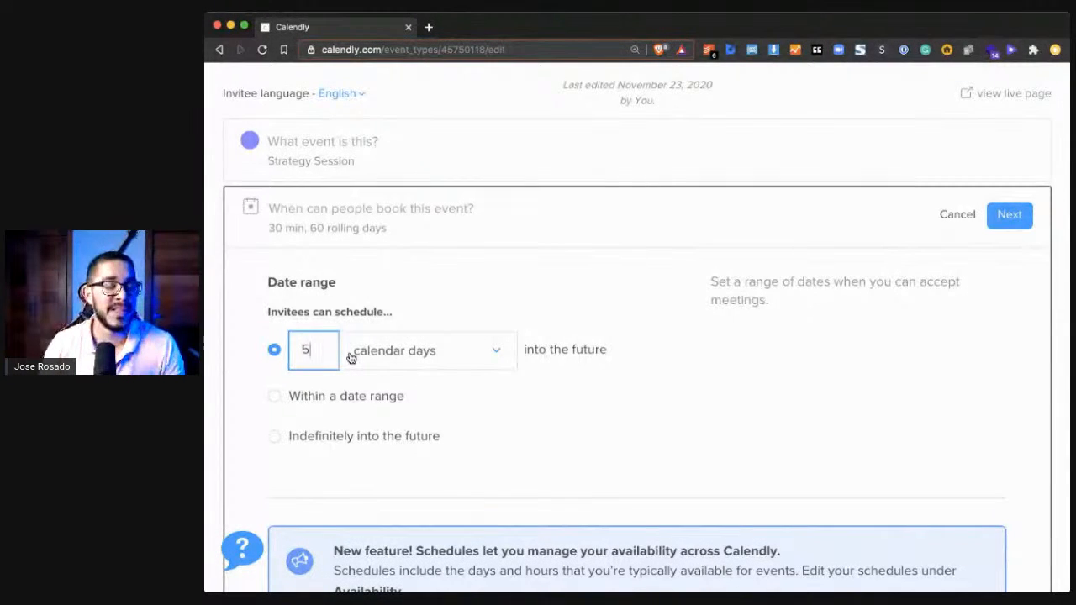
scroll(565, 445, down, 4)
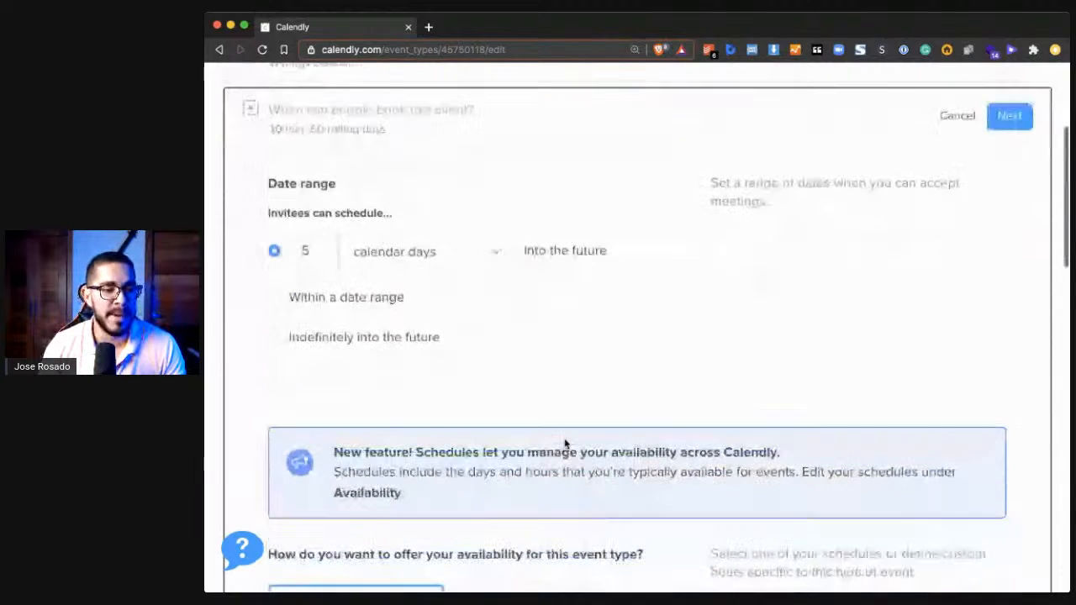
scroll(519, 434, down, 2)
scroll(519, 435, up, 6)
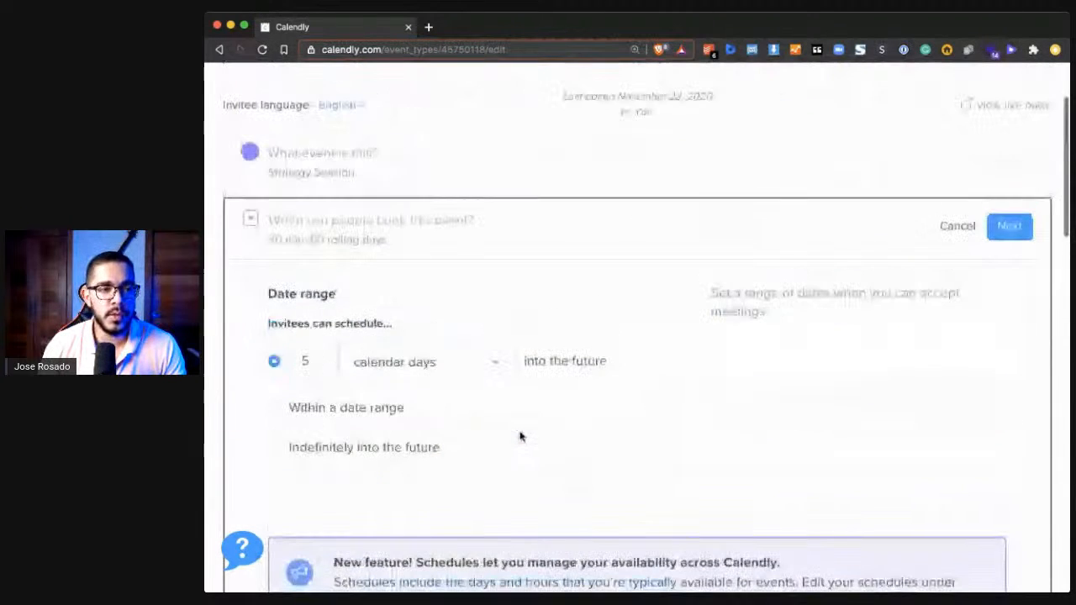
double_click(318, 360)
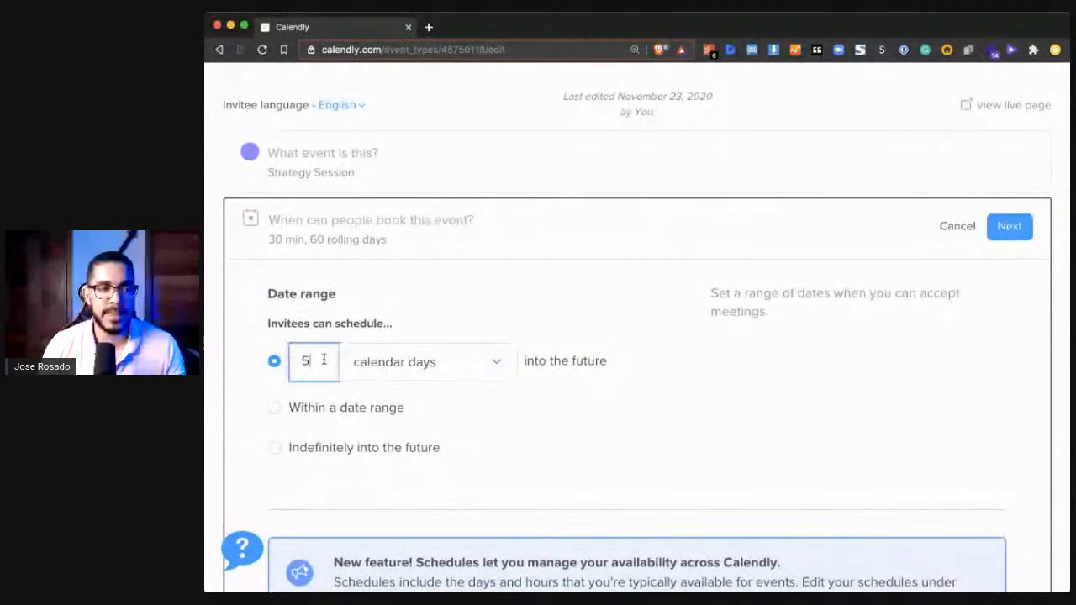
click(305, 326)
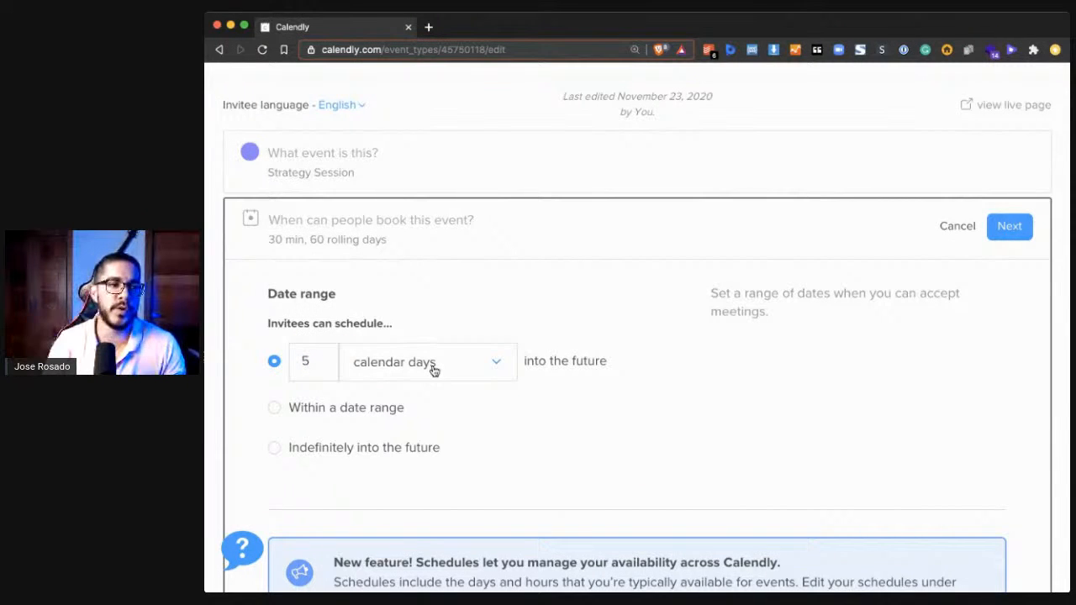
- Look over the existing Default Hours schedule and switch the event's availability to custom hours
scroll(434, 368, down, 5)
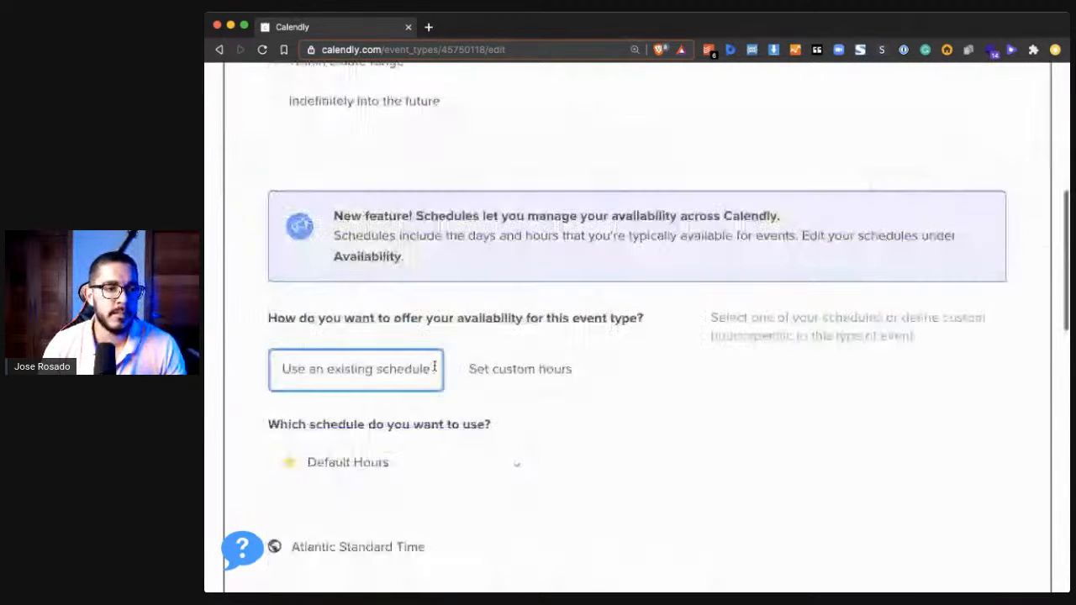
scroll(434, 368, down, 5)
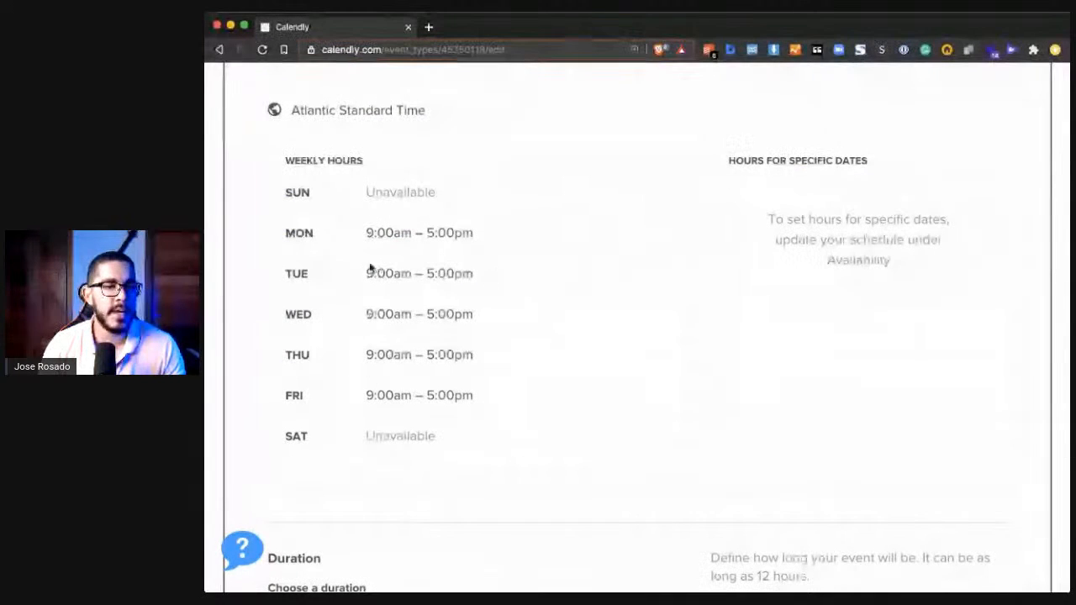
scroll(390, 328, up, 3)
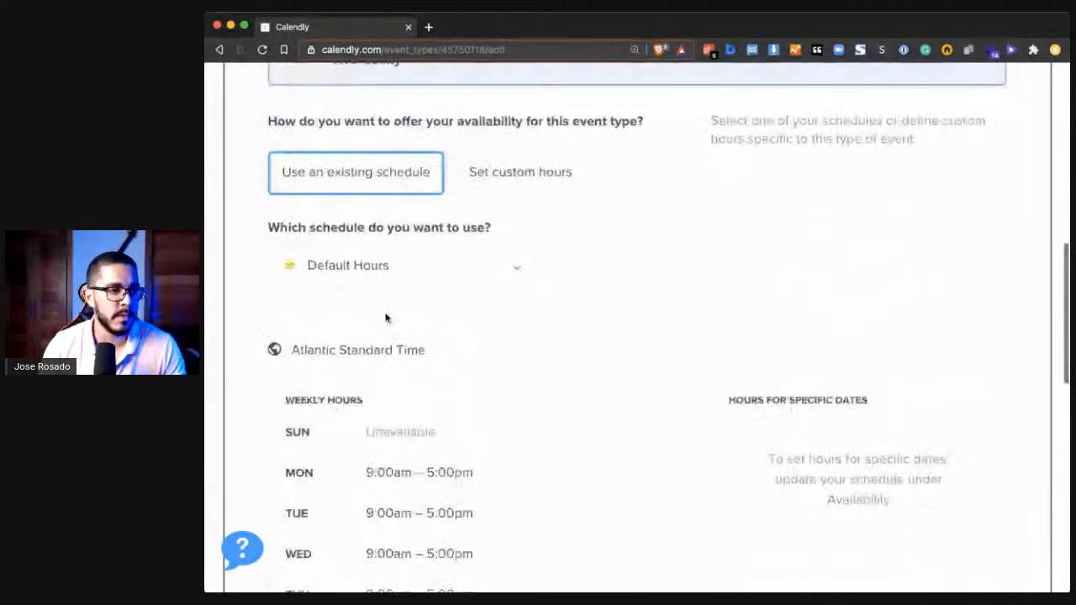
scroll(451, 318, up, 2)
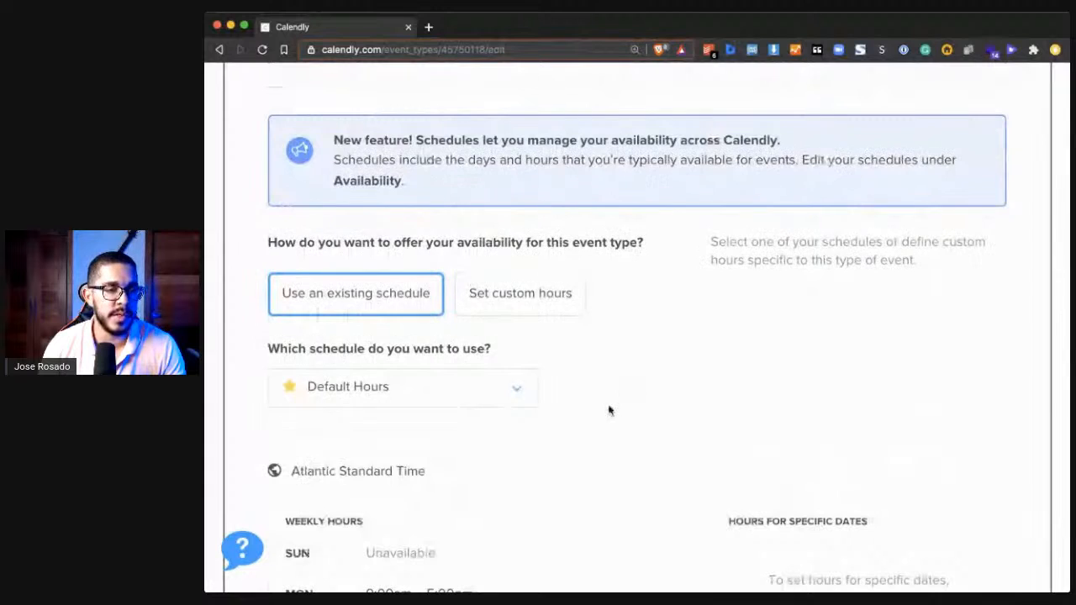
scroll(610, 410, down, 1)
scroll(367, 264, up, 1)
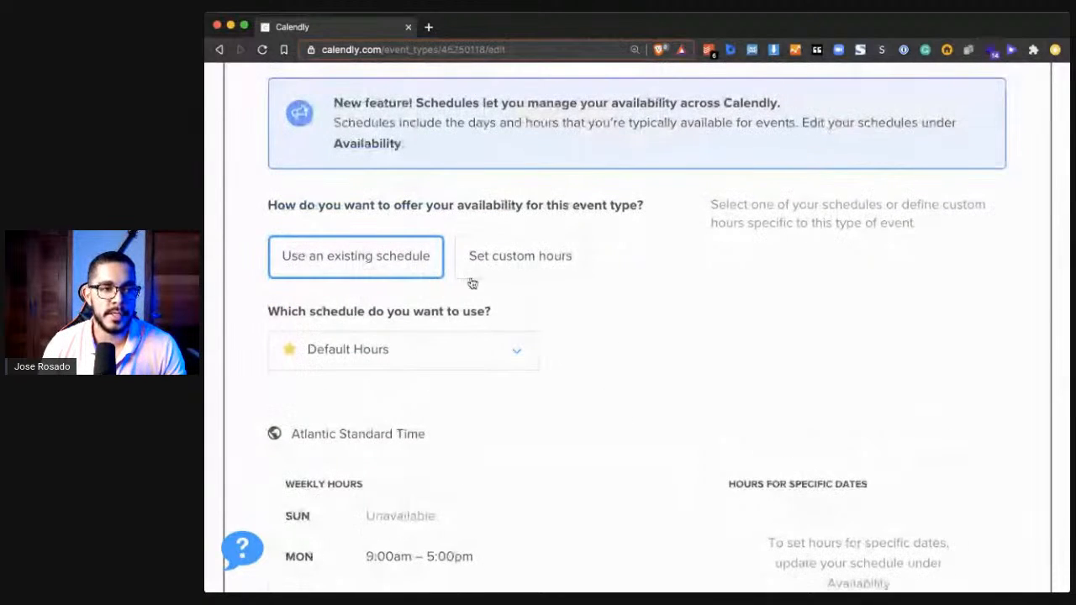
scroll(608, 308, down, 2)
click(471, 232)
click(658, 237)
scroll(658, 237, up, 2)
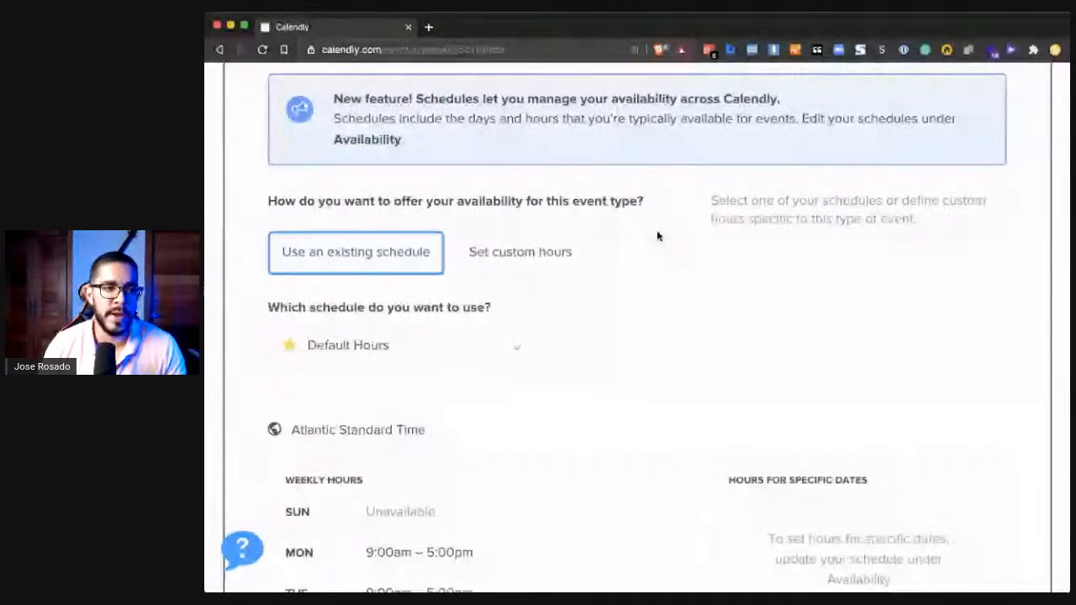
click(545, 260)
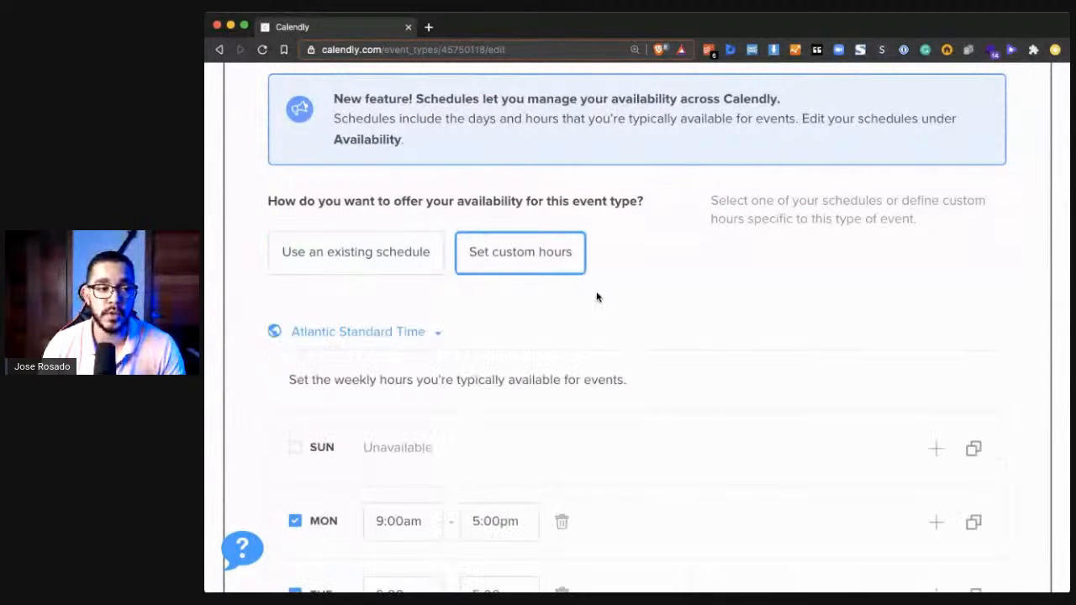
- Make Friday unavailable in the custom weekly hours
scroll(597, 296, down, 3)
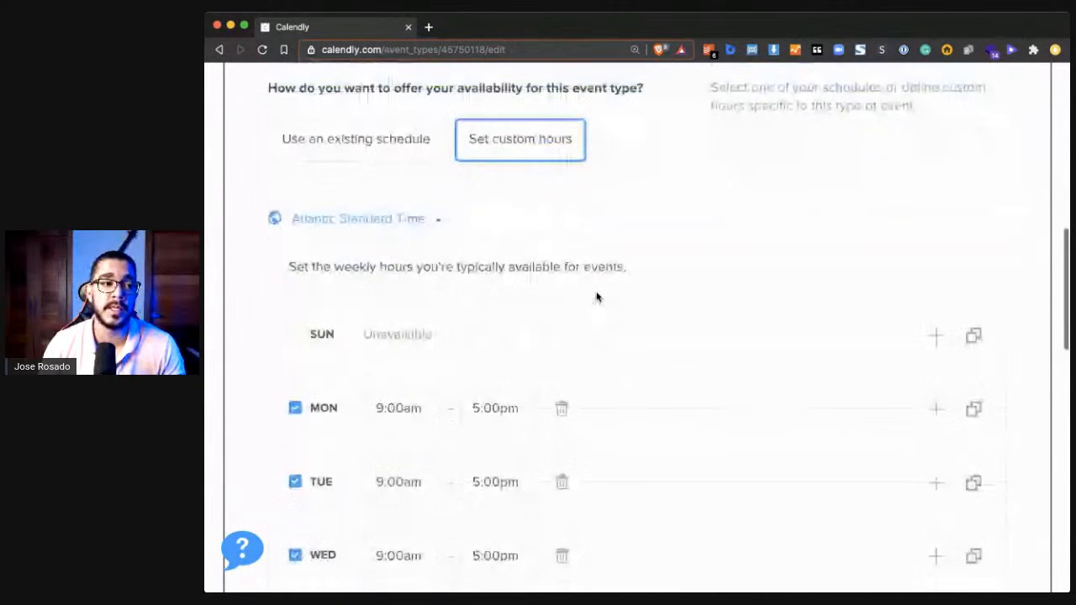
scroll(370, 235, down, 3)
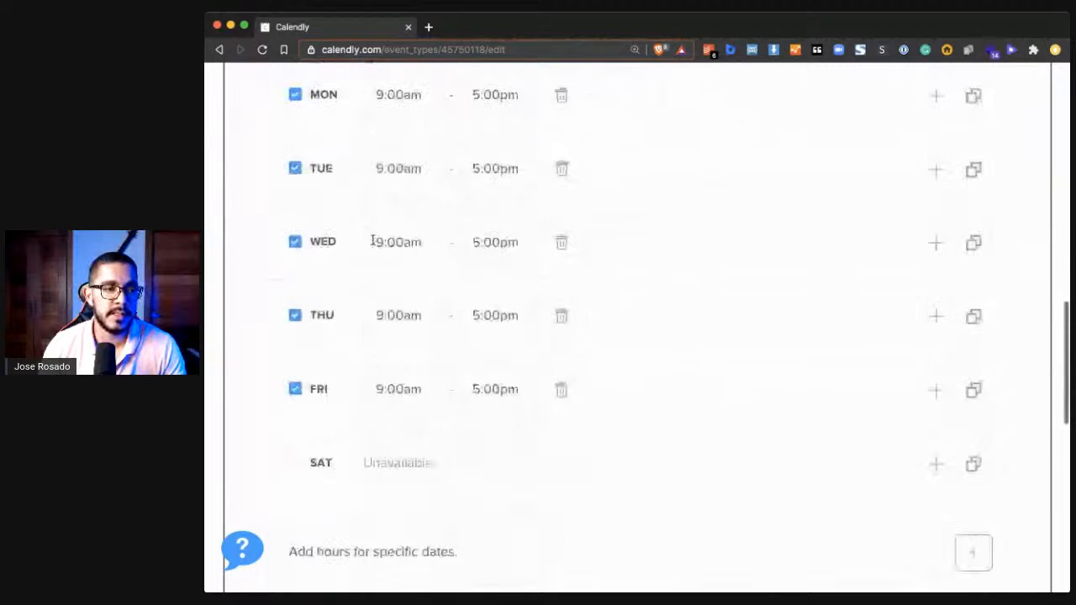
click(295, 390)
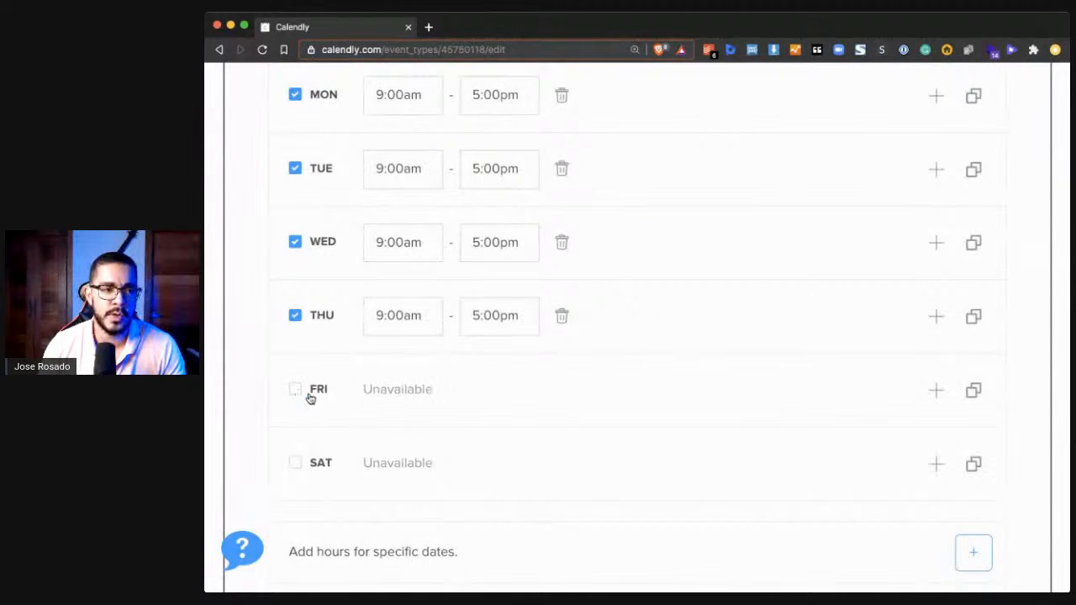
- Set Monday's available hours to 2:00pm to 6:00pm
scroll(362, 396, up, 2)
scroll(362, 429, up, 1)
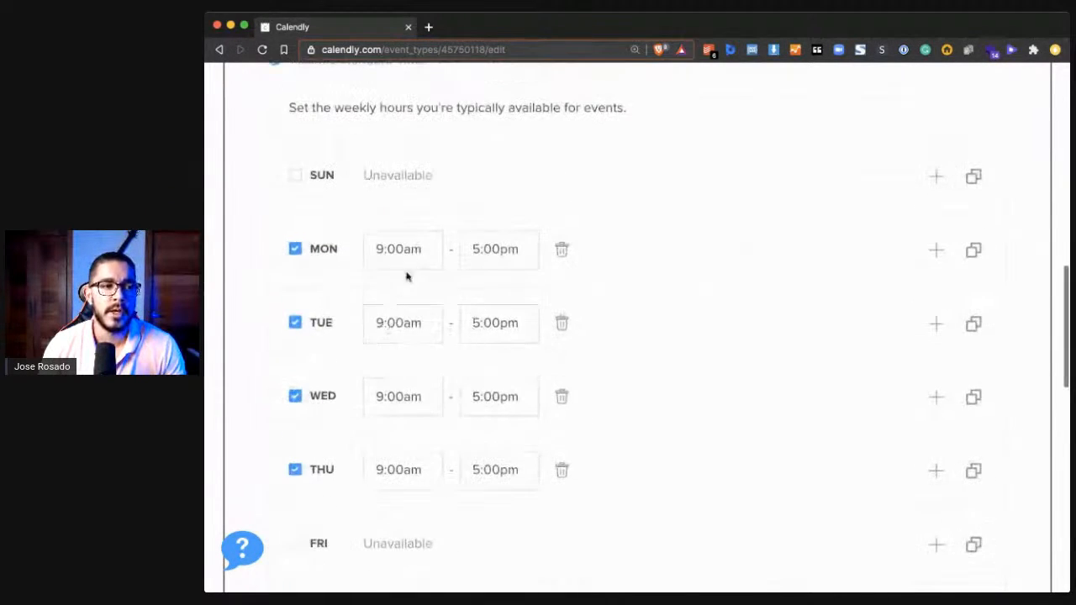
click(412, 255)
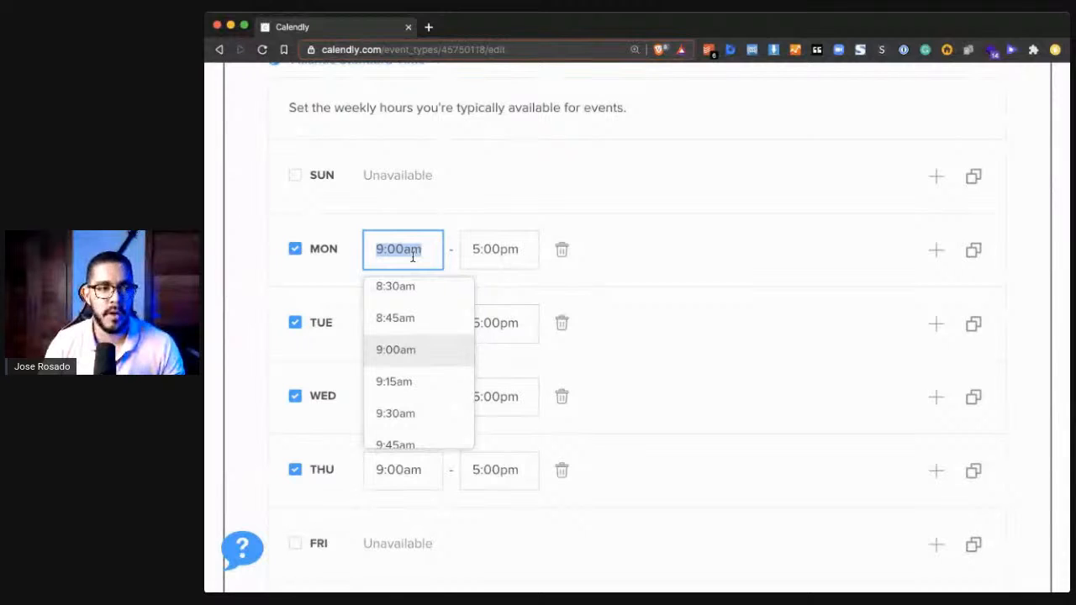
text(2pm)
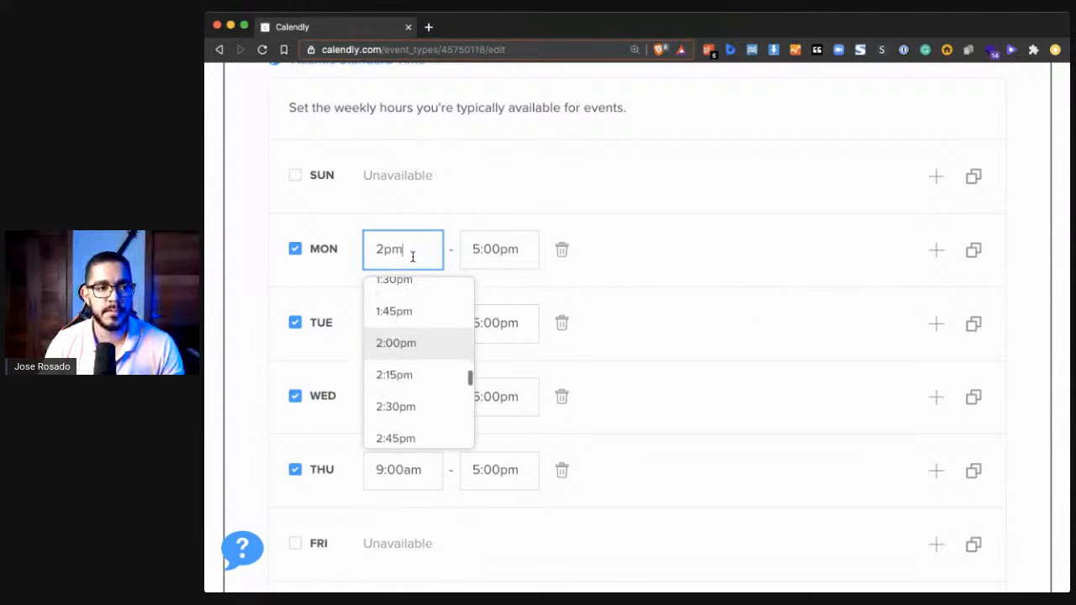
key(Tab)
text(6pm)
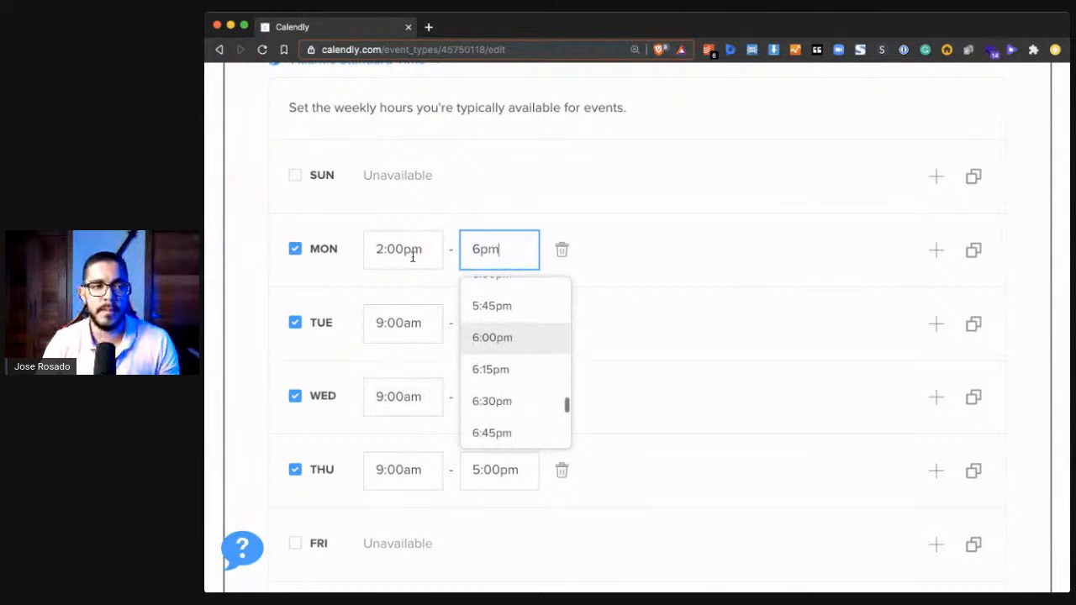
click(672, 209)
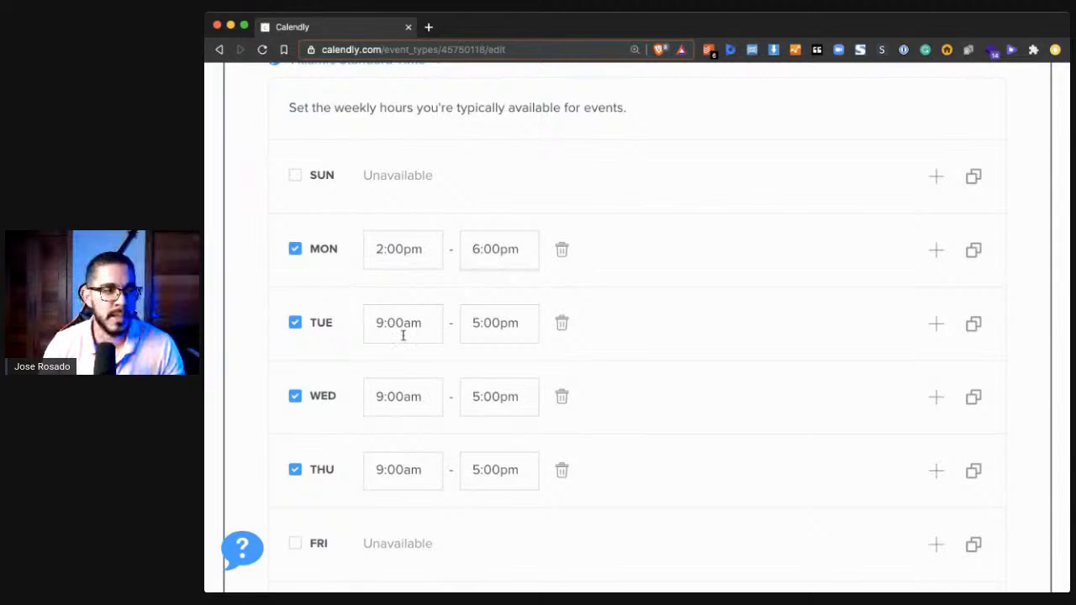
- Set Tuesday's available hours to 2:00pm to 6:00pm
click(432, 322)
key(super+a)
text(23)
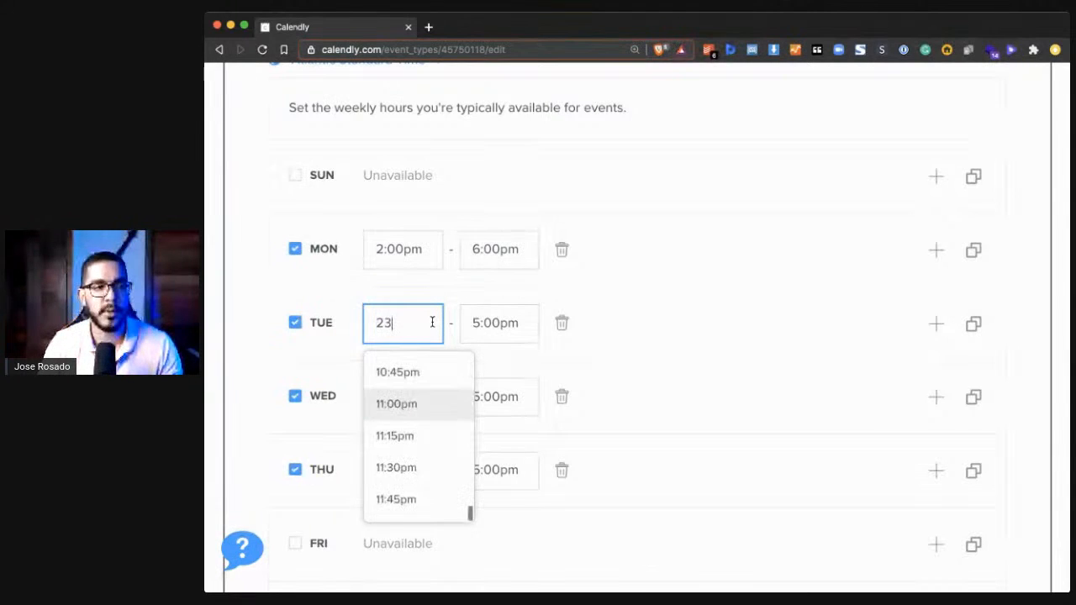
key(BackSpace)
text(pm)
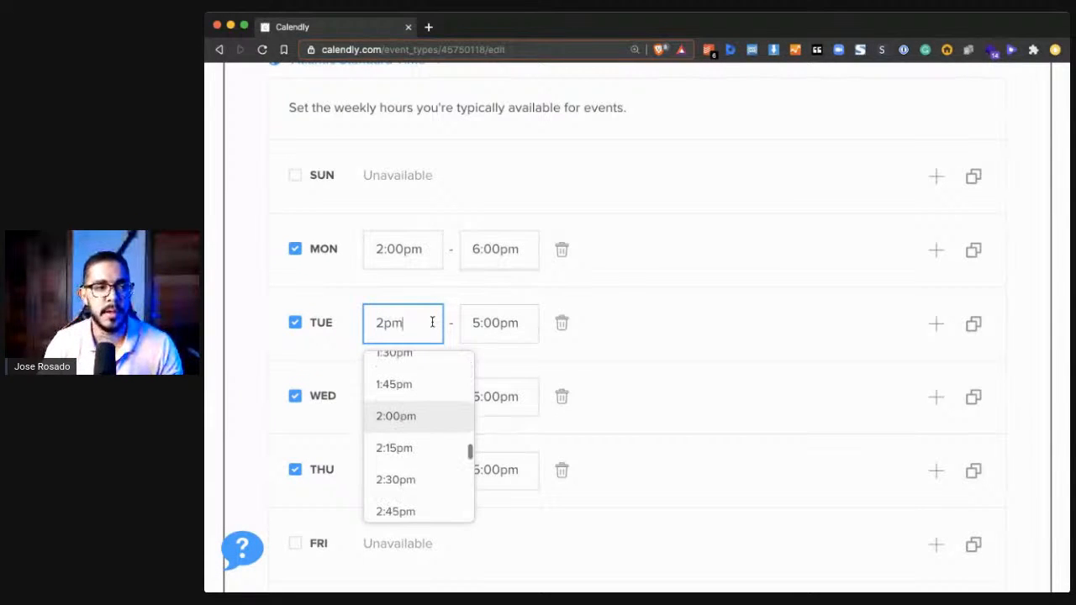
key(Tab)
text(6pm)
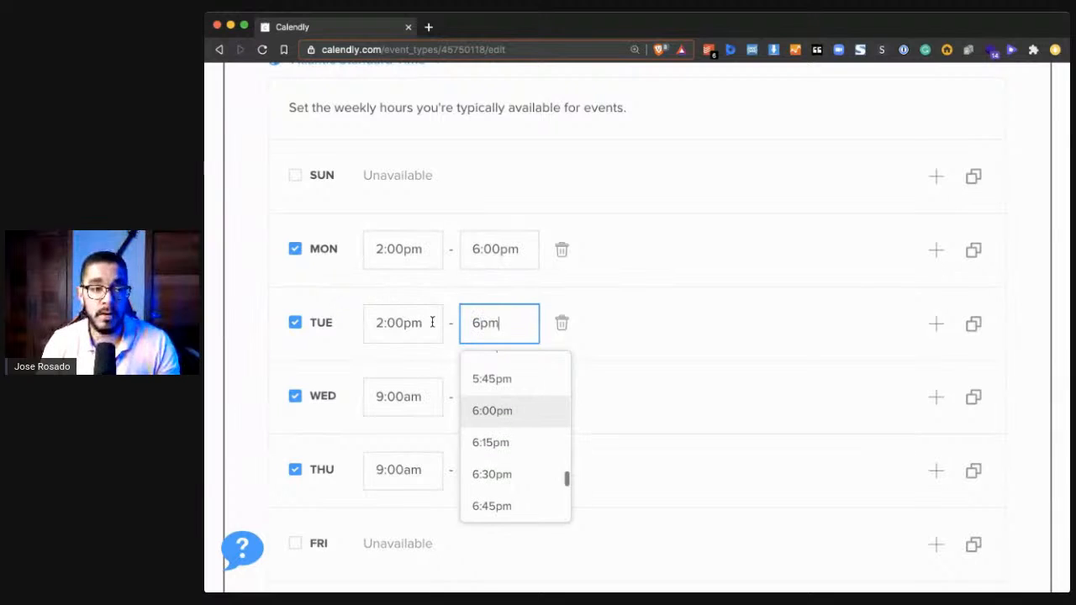
- Set Wednesday's available hours to 2:00pm to 6:00pm
click(416, 396)
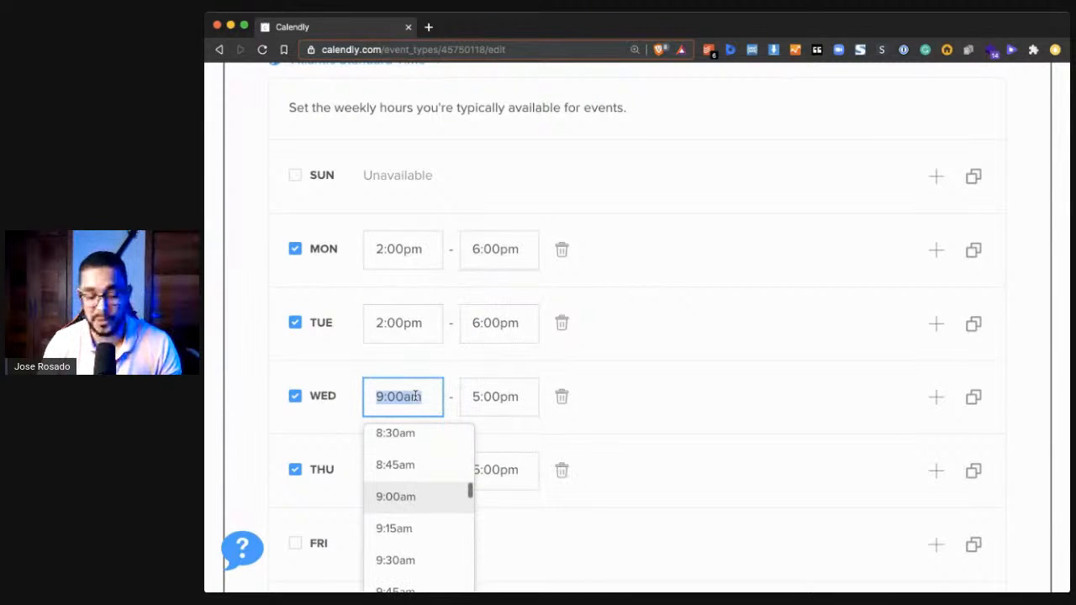
text(2:00pm)
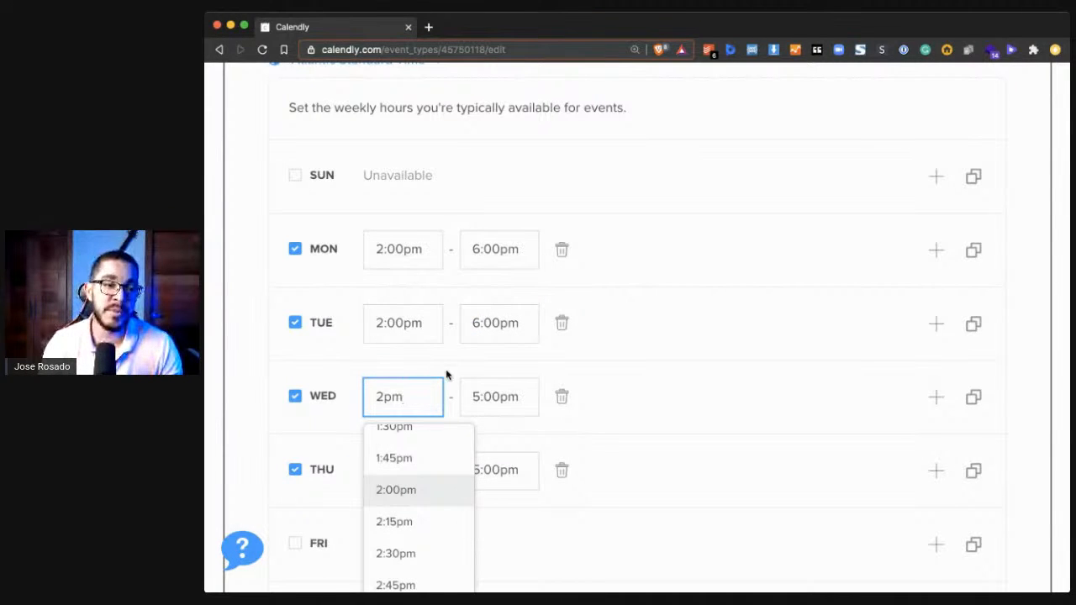
click(474, 389)
key(Up)
key(super+a)
text(6pm)
key(Return)
- Set Thursday's available hours to 2:00pm to 6:00pm
click(382, 470)
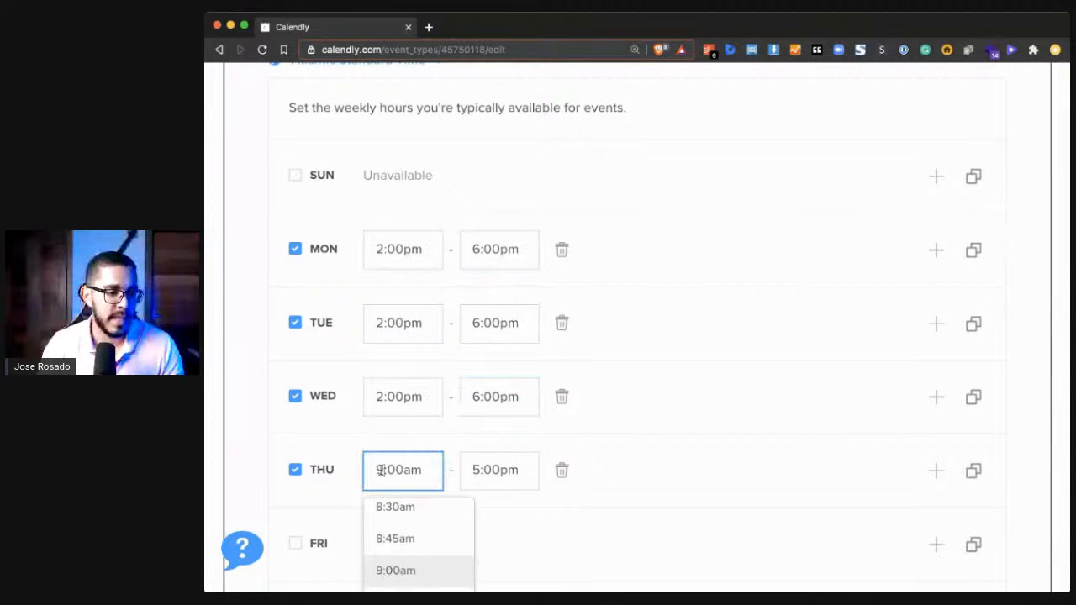
text(2:00pm)
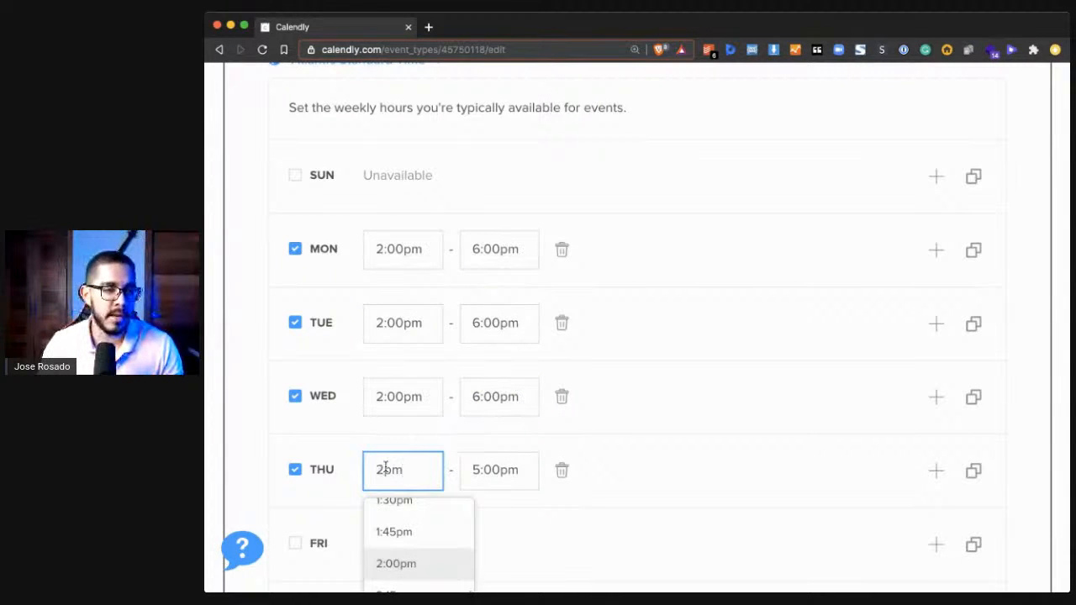
click(471, 468)
key(super+a)
text(6pm)
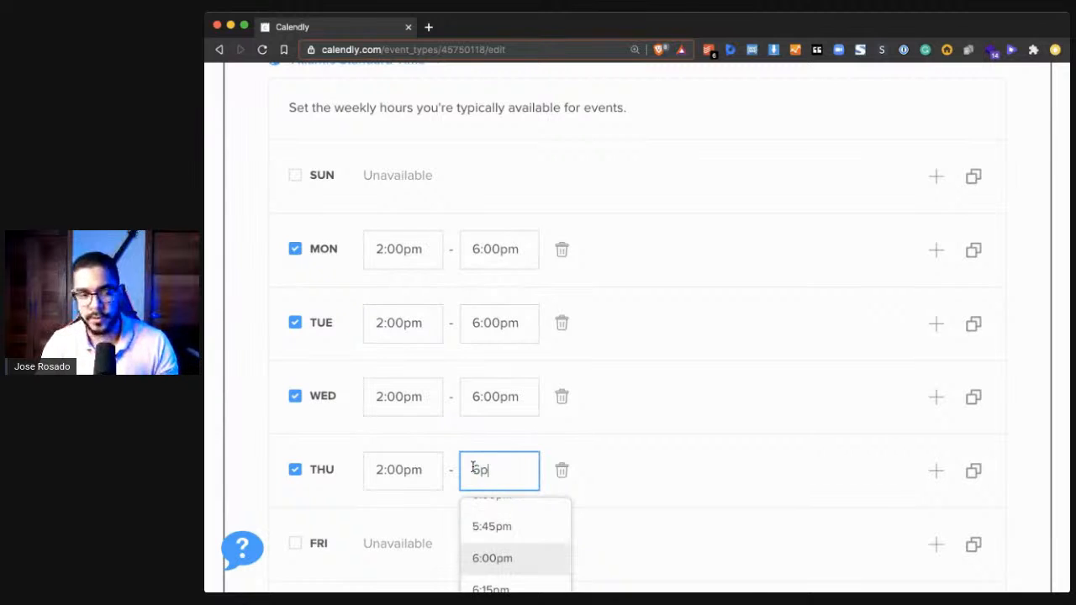
key(Return)
click(583, 163)
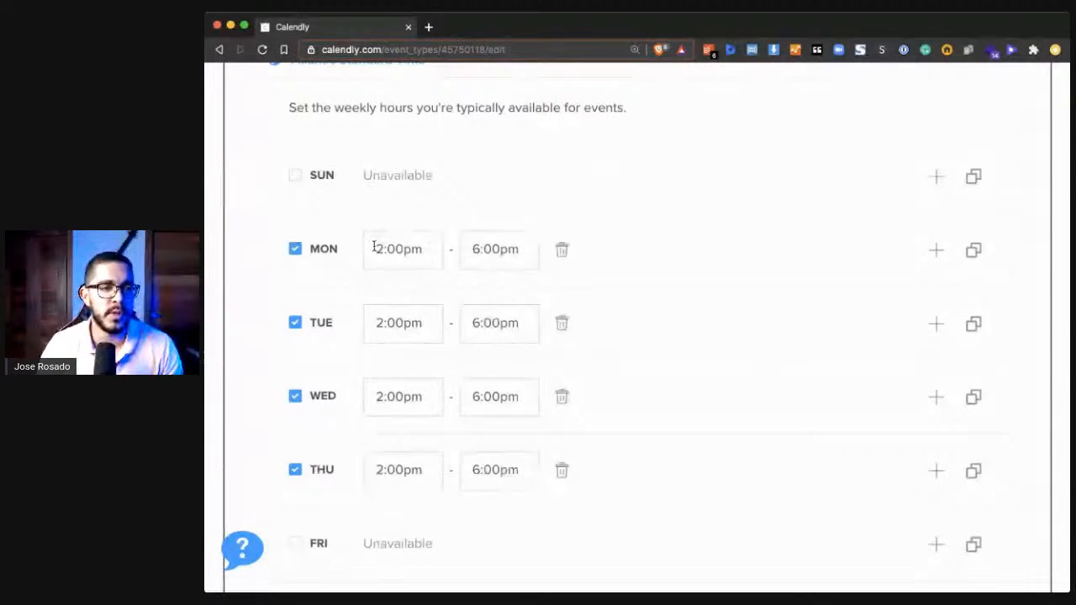
- Try the 45 min event duration, and set the duration back to 30 min
scroll(565, 148, down, 3)
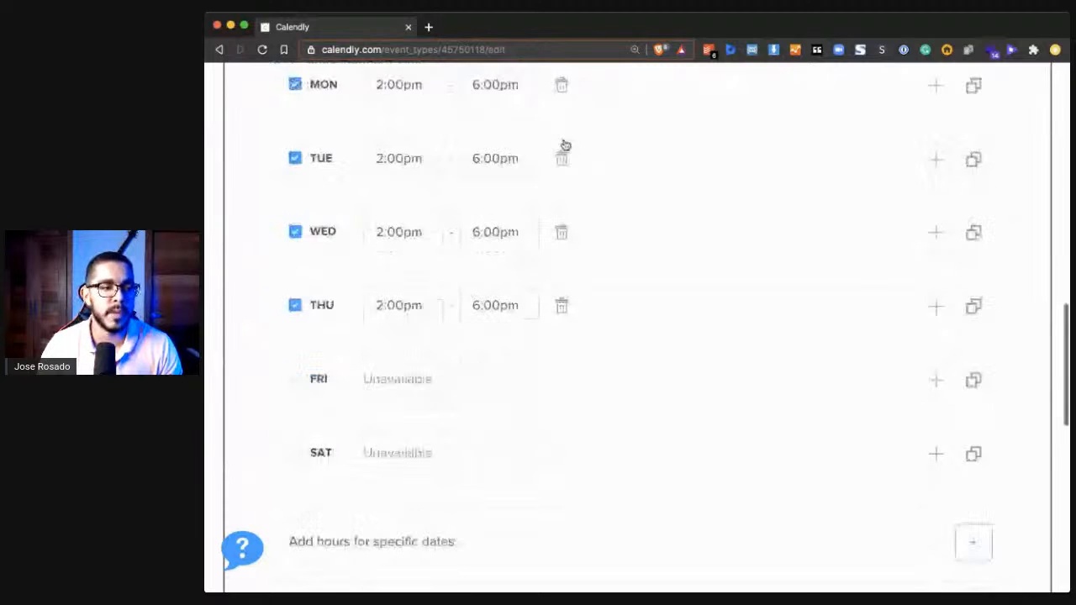
scroll(569, 320, down, 8)
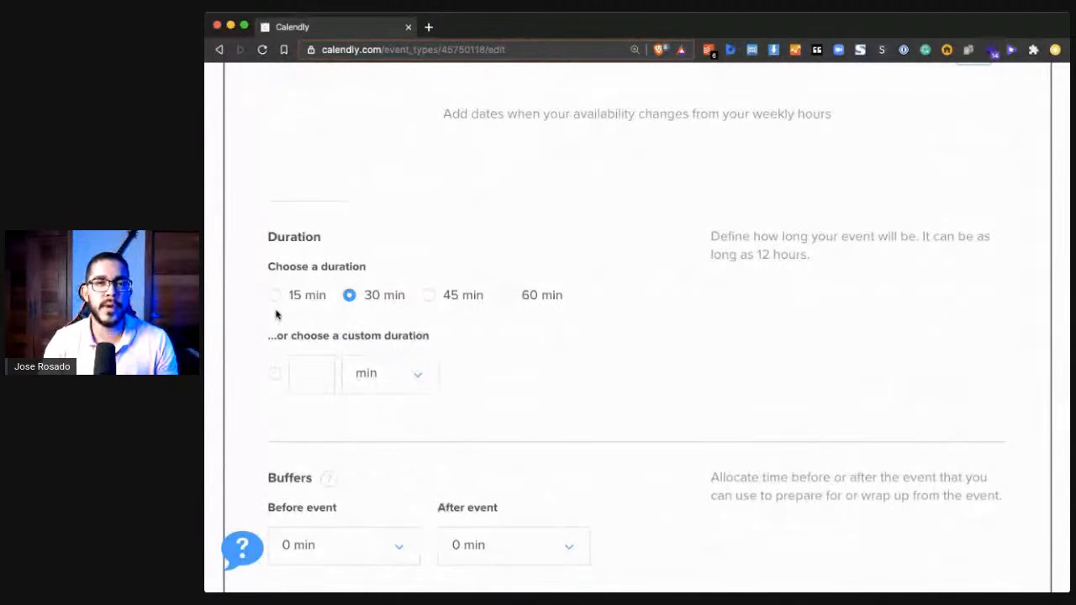
click(275, 300)
click(441, 295)
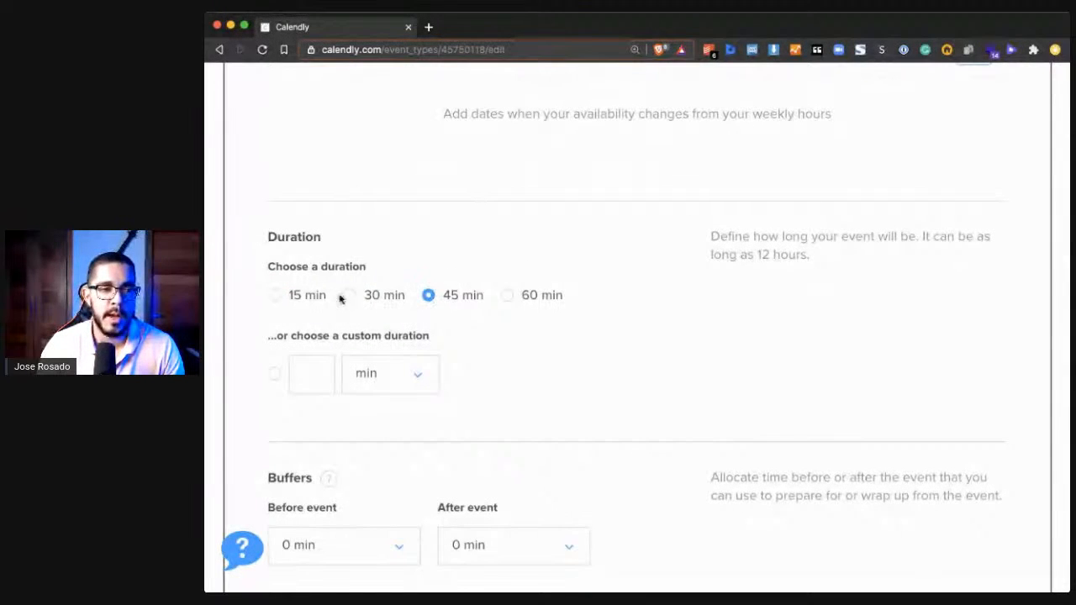
click(349, 296)
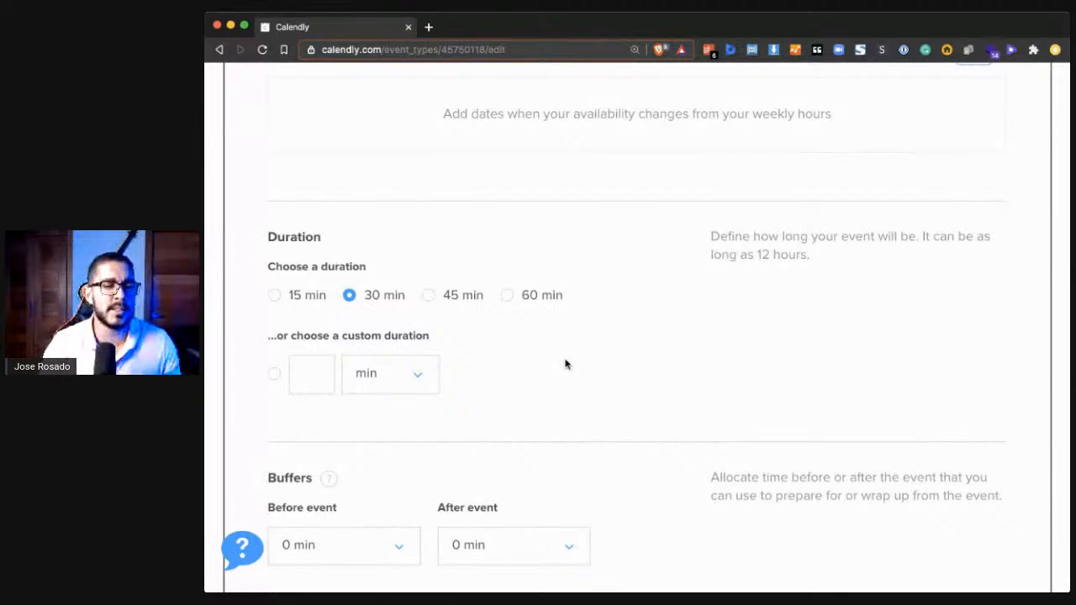
- Set the buffers before and after the event to 15 min each and save the availability section to continue
scroll(565, 362, down, 3)
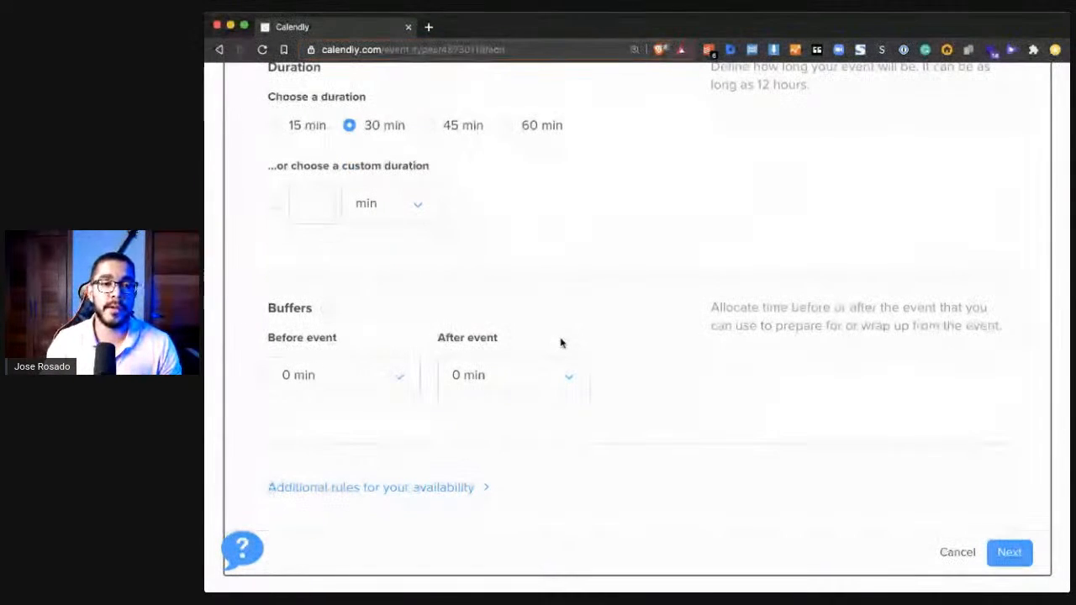
double_click(732, 310)
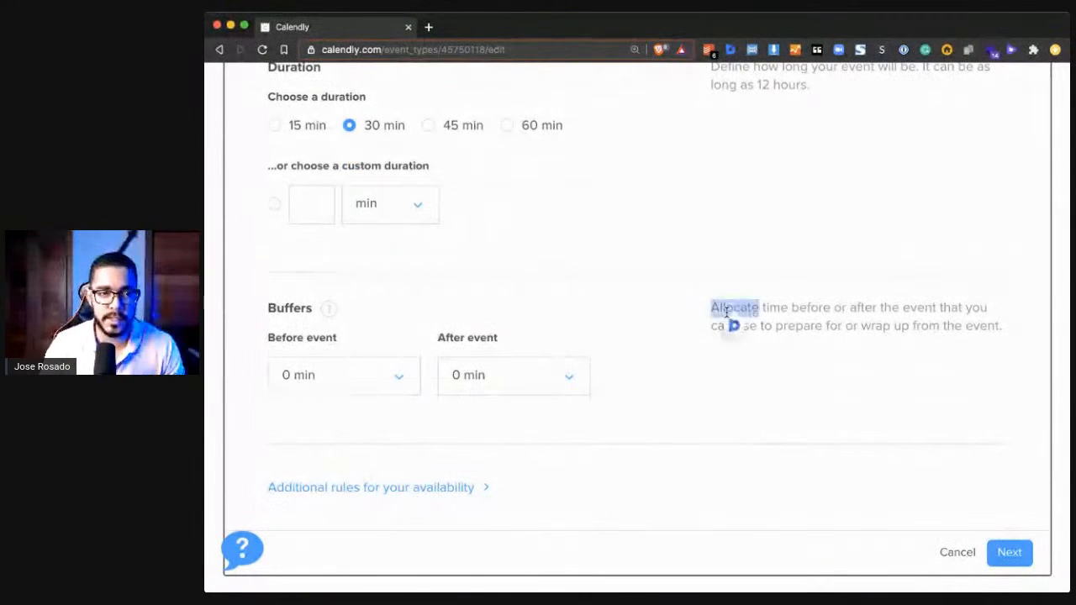
click(778, 313)
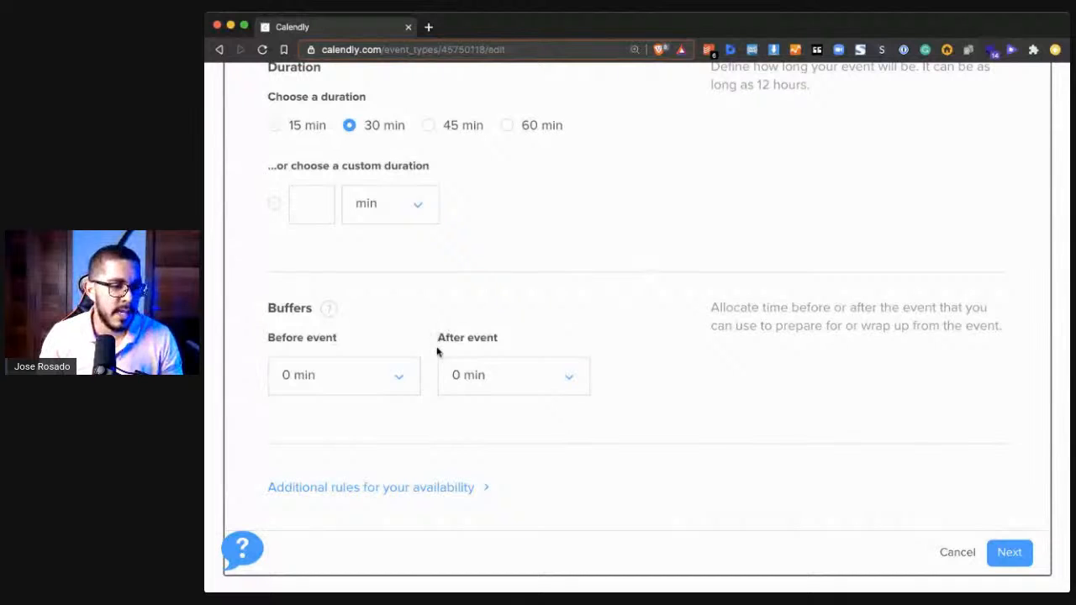
click(370, 385)
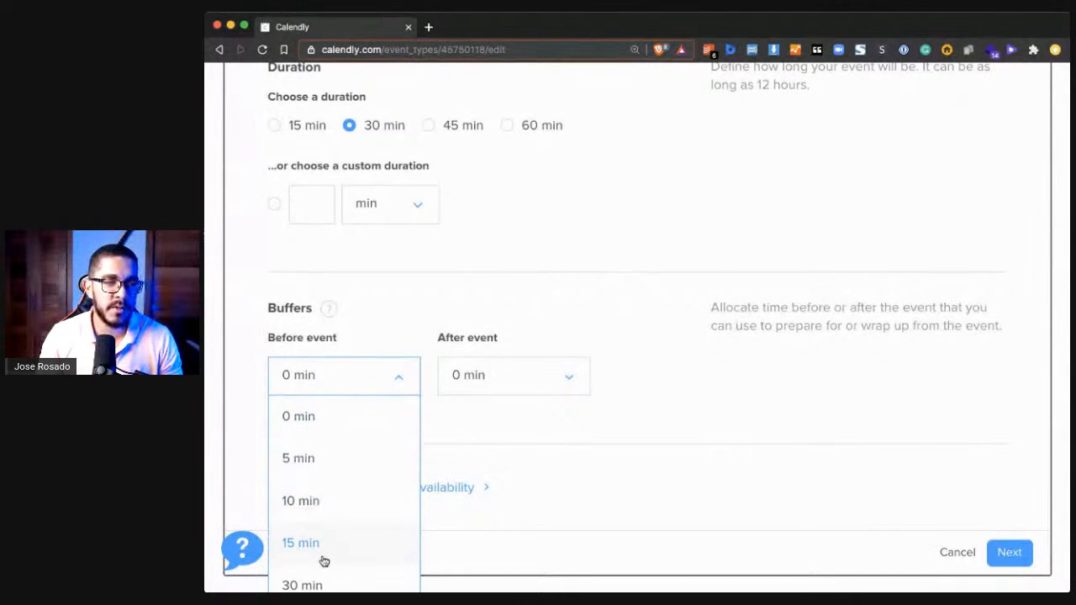
click(354, 557)
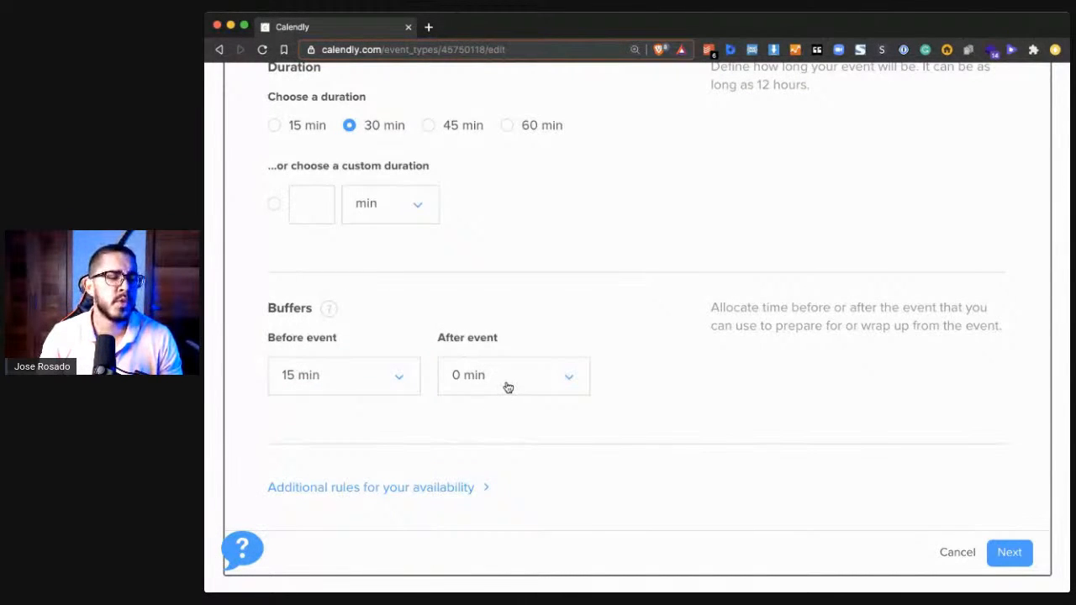
click(507, 384)
click(479, 543)
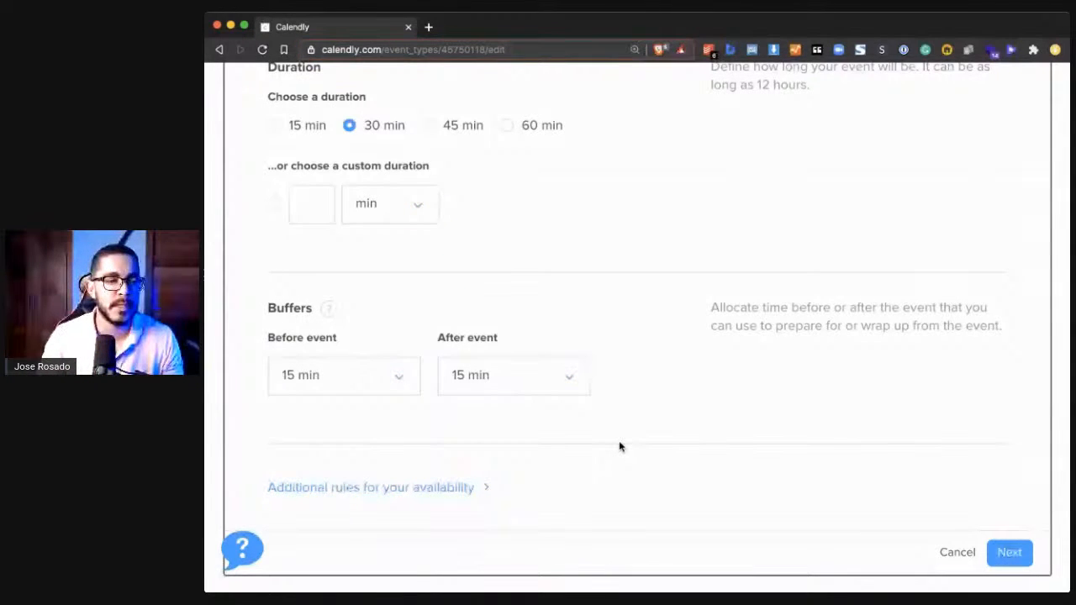
scroll(620, 446, down, 1)
click(1006, 508)
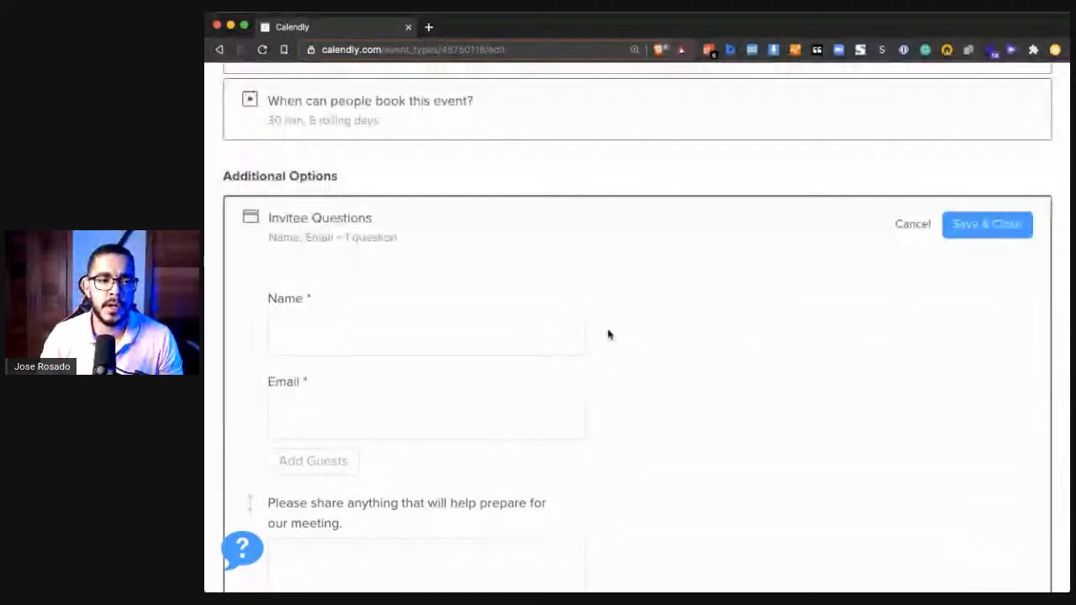
- Add a required "Phone Number" invitee question with the Phone Number answer type and place it above the meeting-preparation question
scroll(609, 335, down, 1)
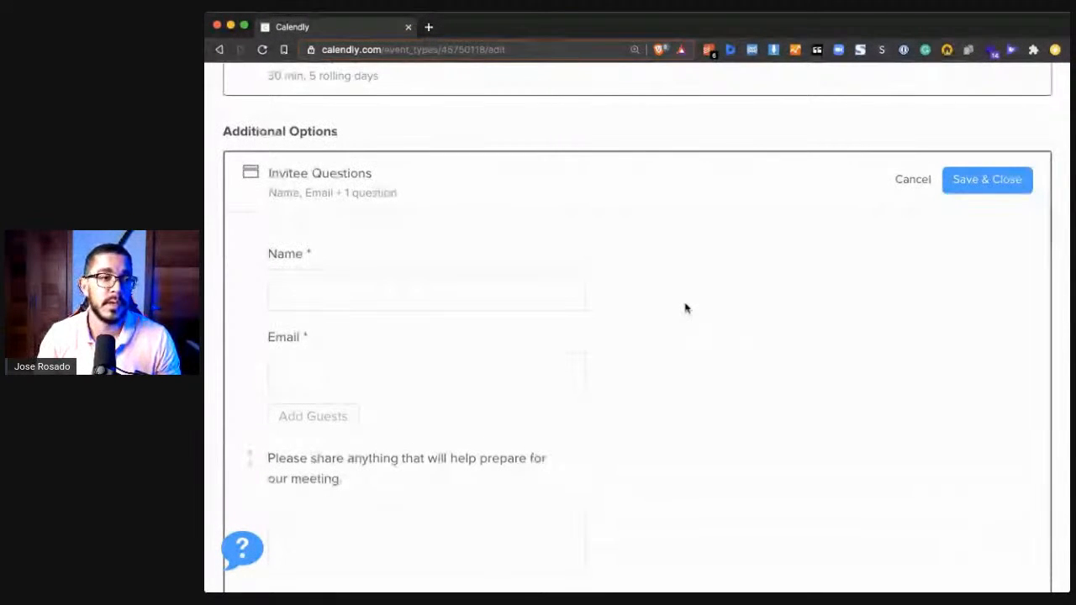
scroll(397, 291, down, 1)
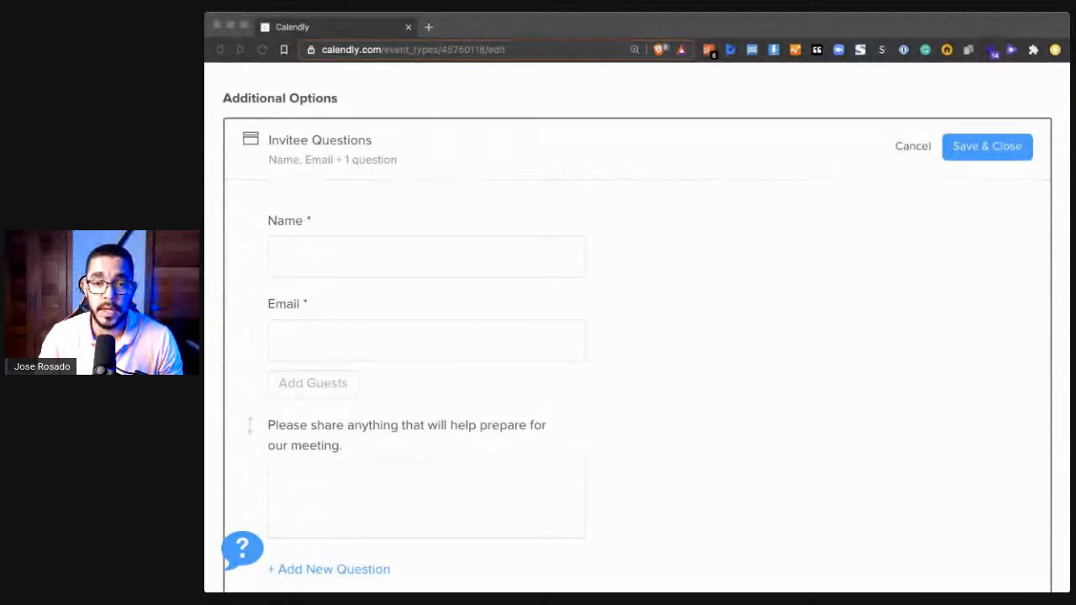
click(877, 336)
scroll(876, 338, down, 2)
scroll(866, 345, down, 2)
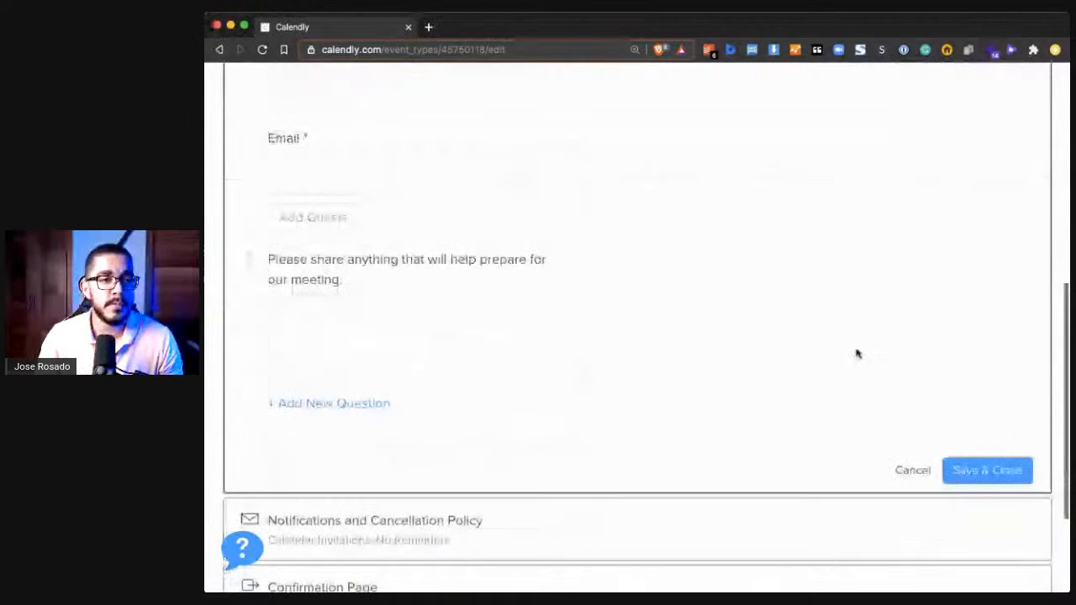
click(307, 407)
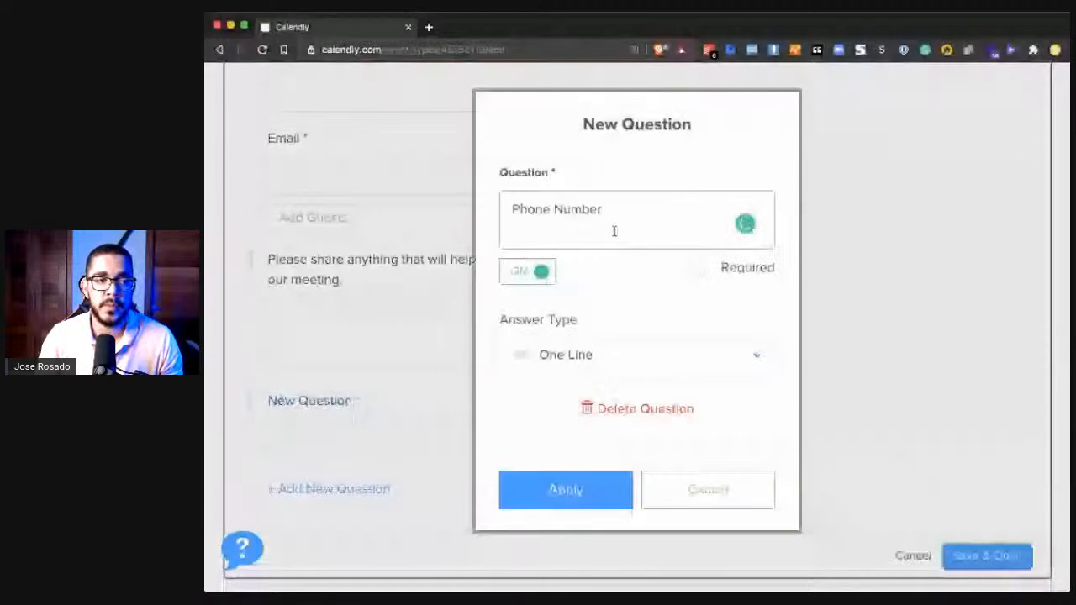
click(621, 357)
scroll(613, 462, down, 1)
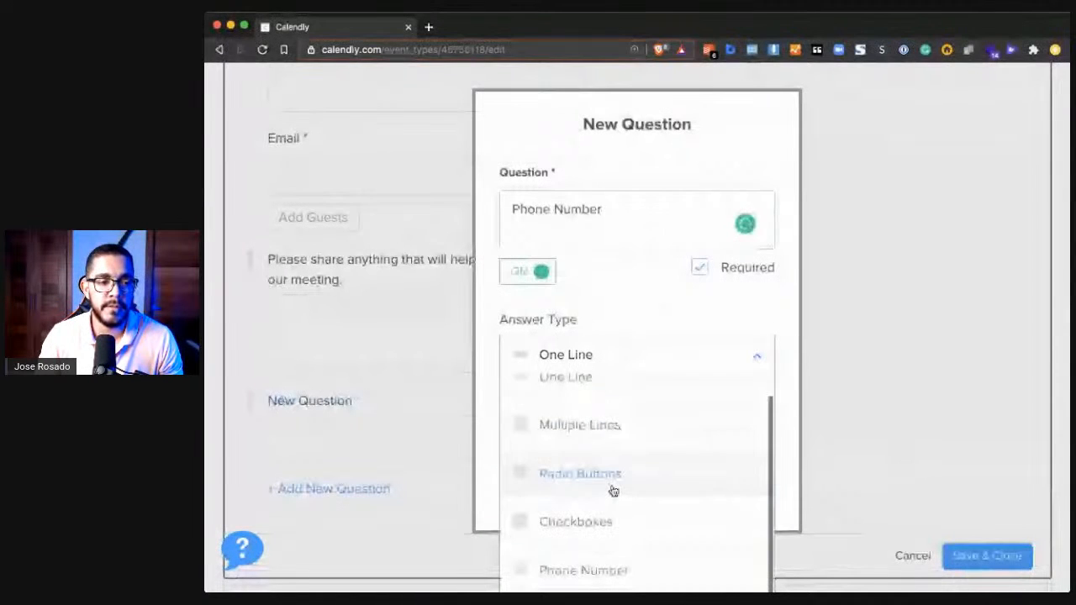
click(605, 572)
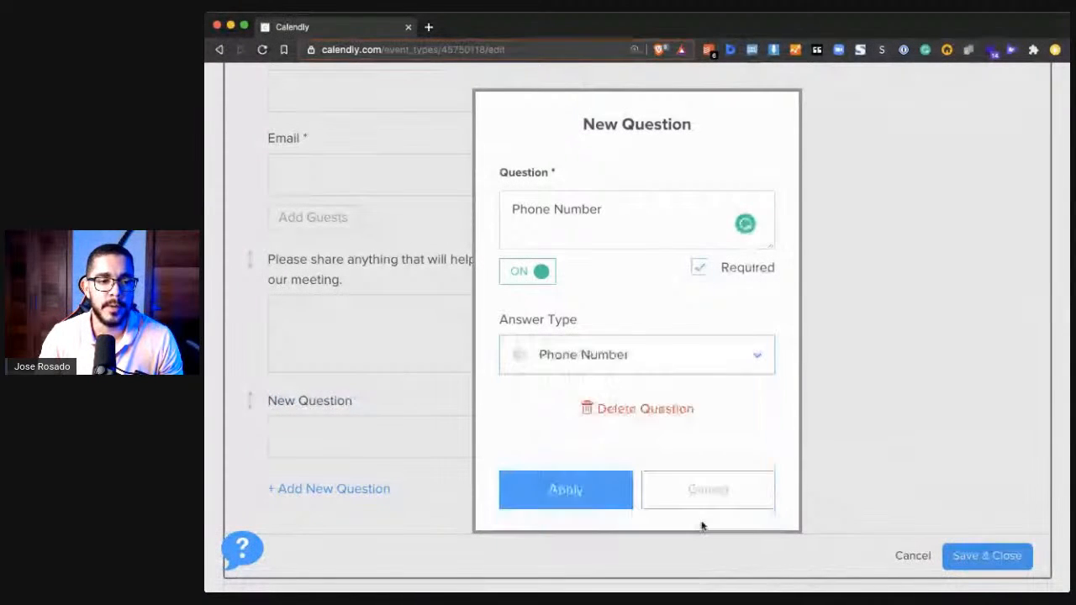
click(618, 498)
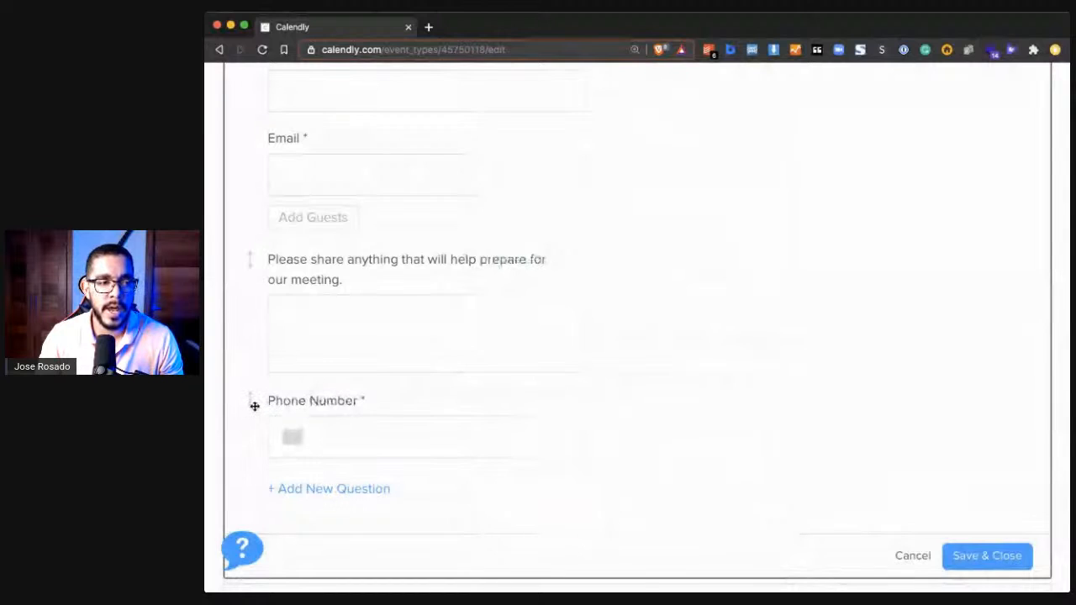
drag(253, 404, 277, 294)
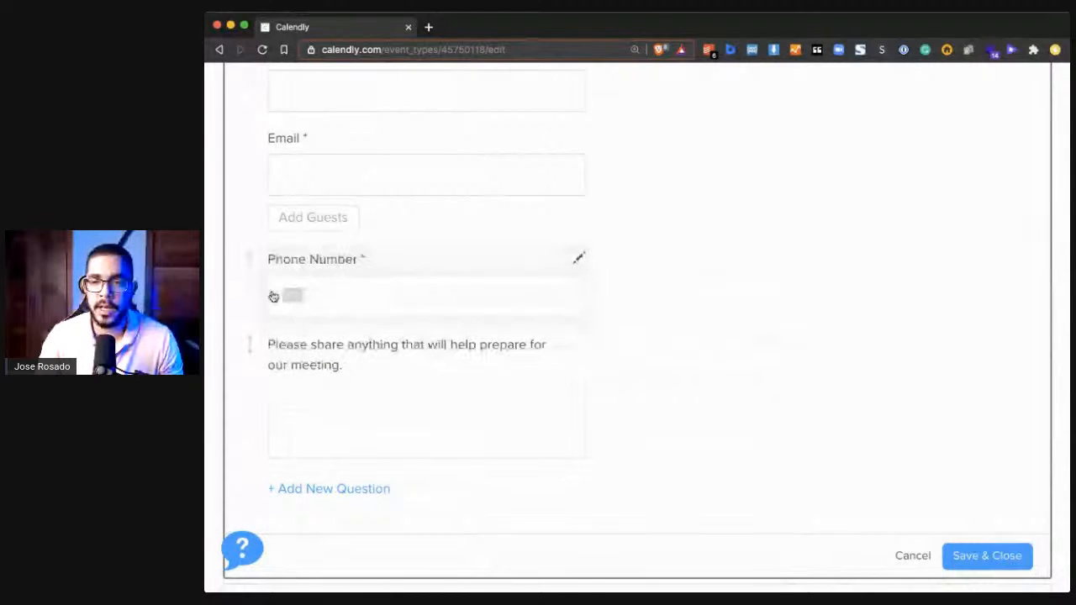
- Add a Multiple Lines question "Please describe your current offers (services, courses, digital products, etc) in detail. (Who do you serve? What do you charge?)"
scroll(406, 215, up, 3)
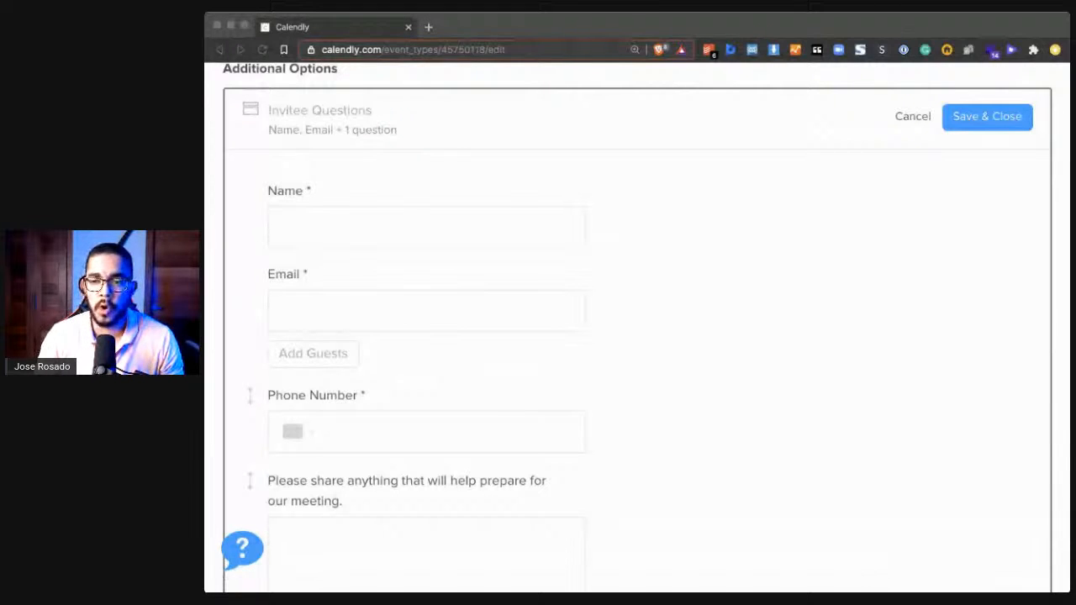
scroll(891, 388, down, 3)
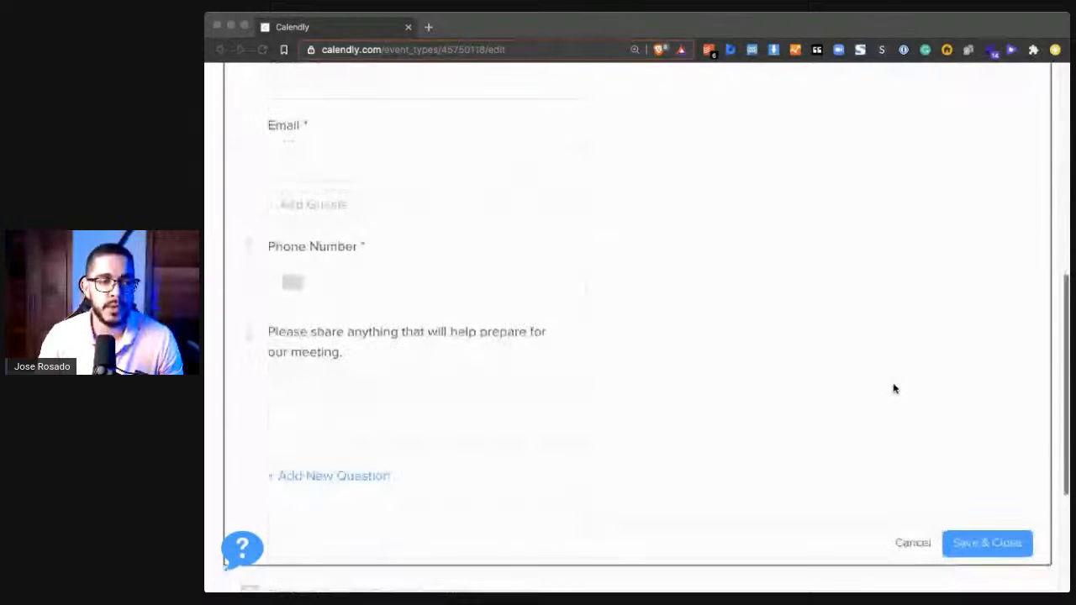
click(358, 479)
key(super+v)
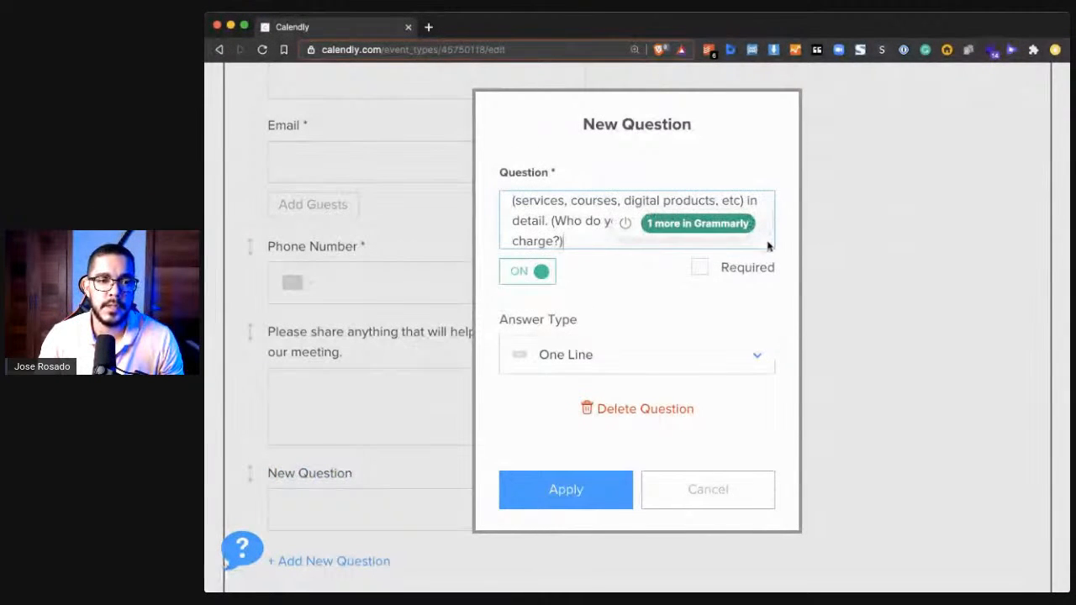
drag(770, 244, 748, 416)
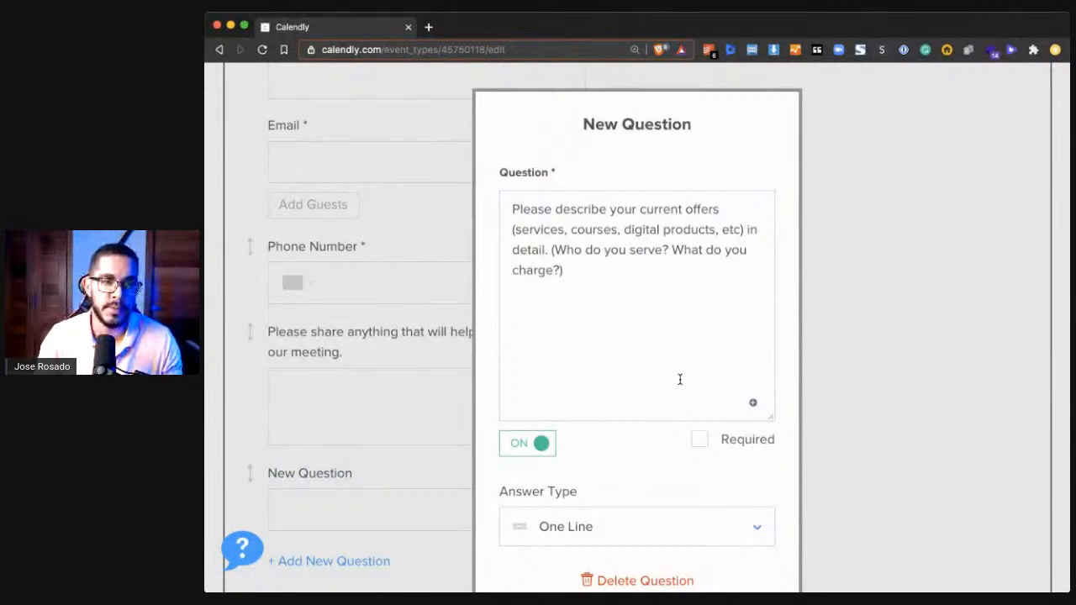
click(644, 257)
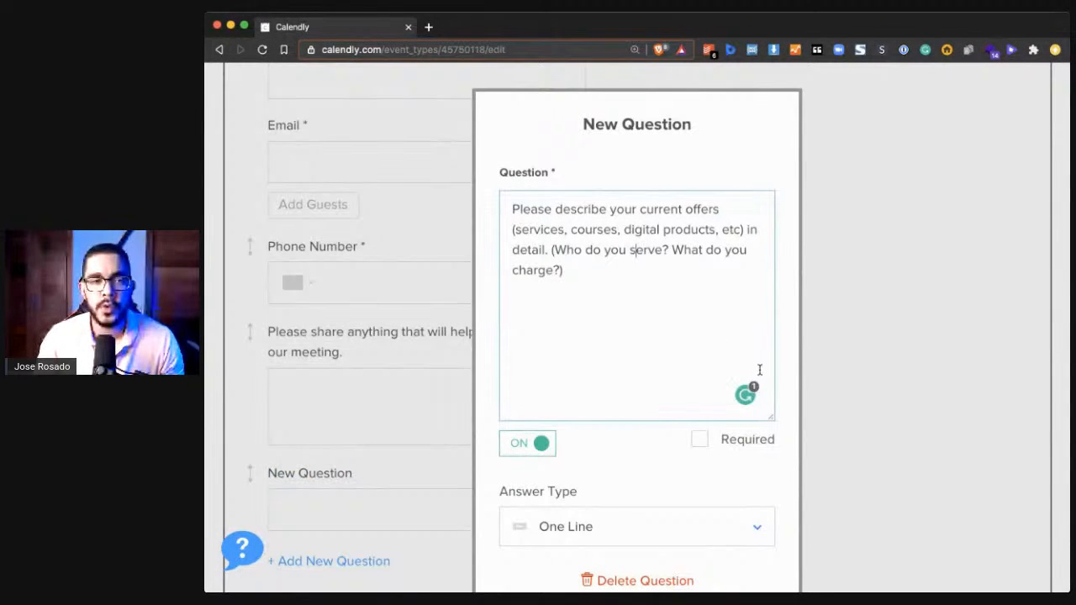
drag(771, 420, 759, 260)
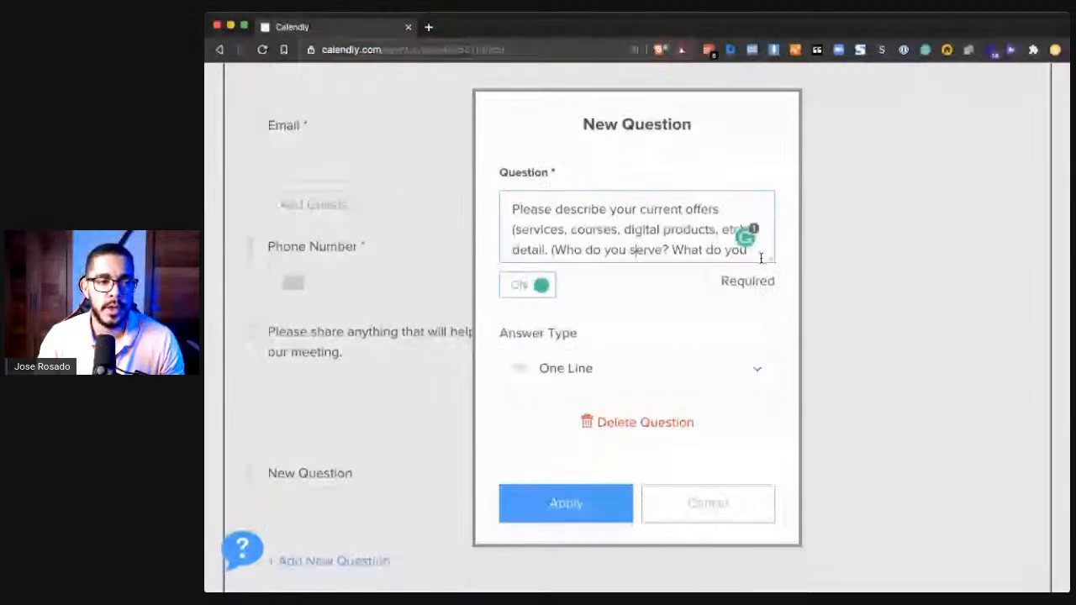
click(664, 370)
click(631, 469)
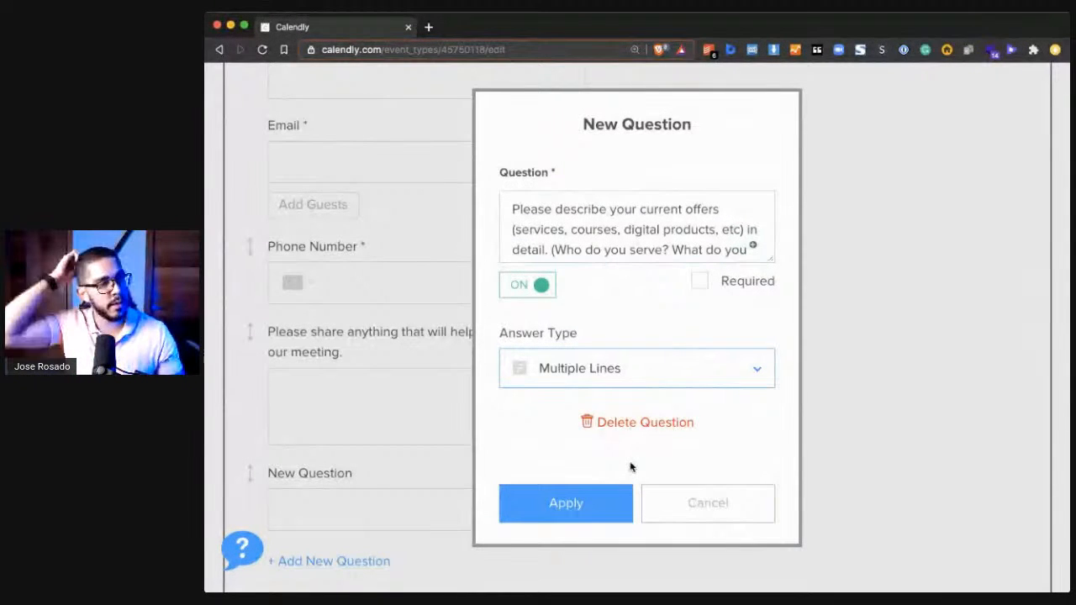
click(608, 508)
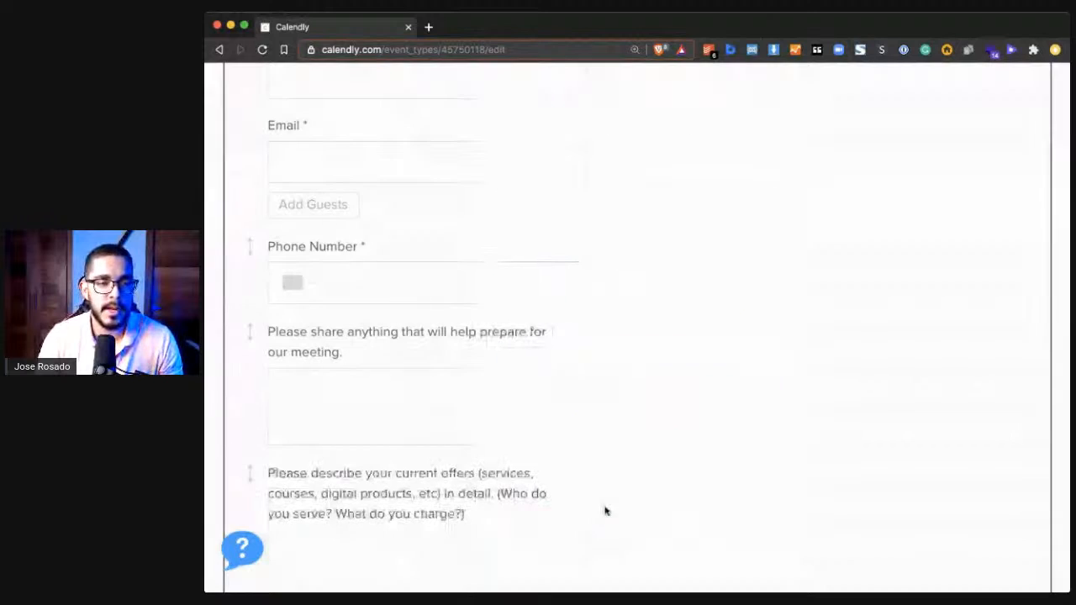
- Move the current-offers question directly below the Phone Number question and make it required
drag(250, 473, 252, 337)
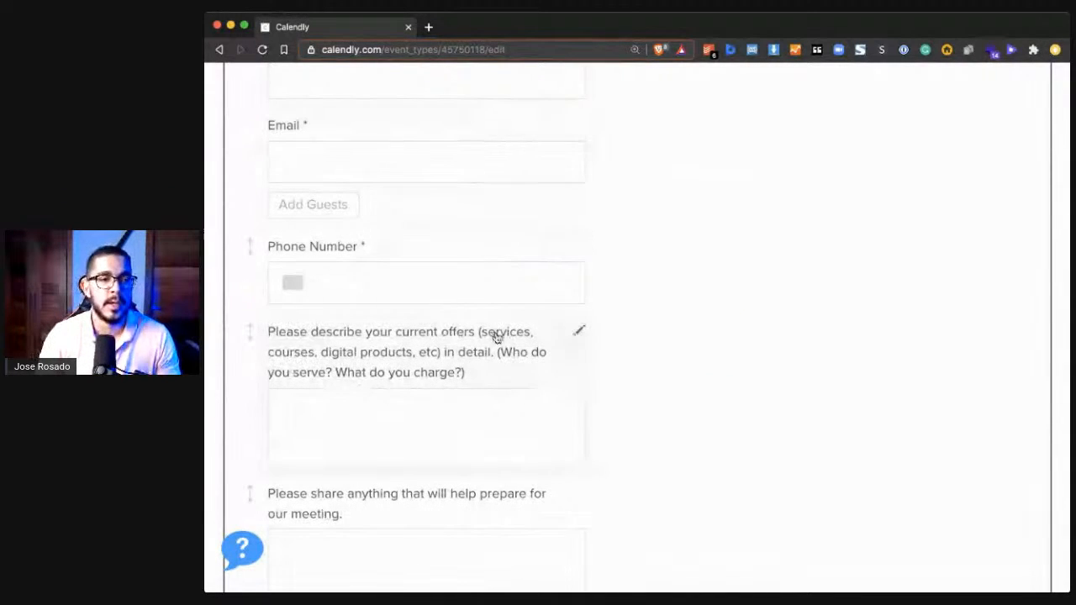
click(582, 332)
click(712, 270)
click(564, 490)
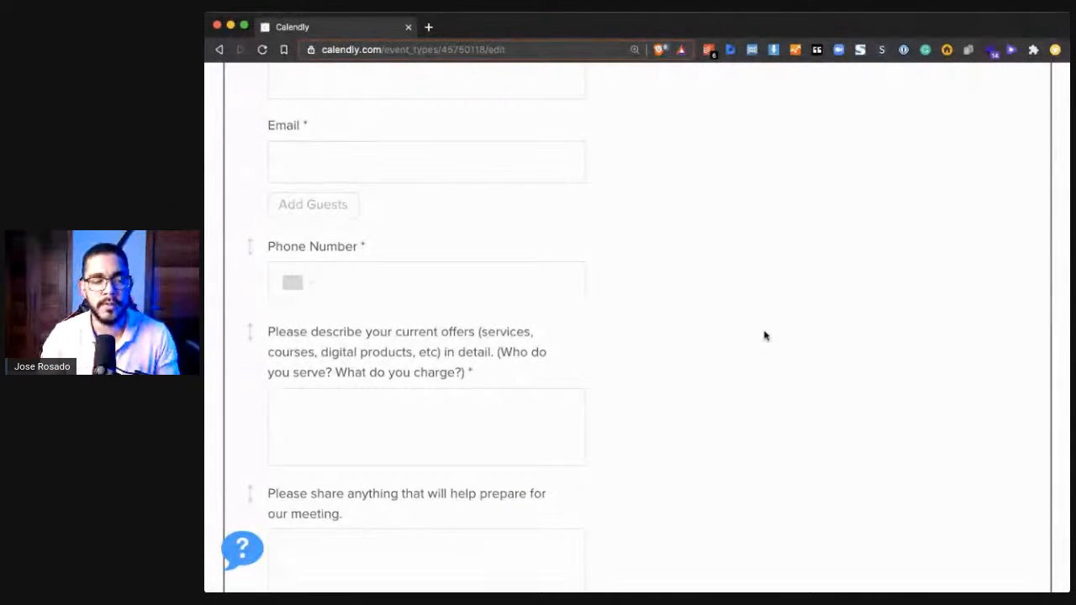
- Review the list of invitee questions, then save and close the section
scroll(766, 336, down, 1)
scroll(765, 336, down, 3)
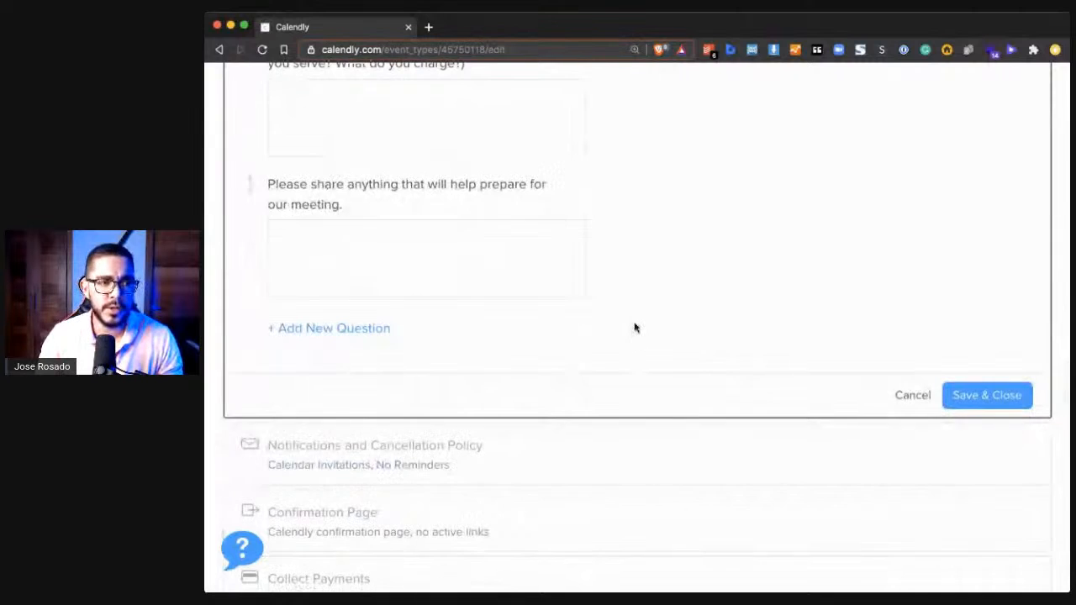
scroll(504, 337, up, 2)
scroll(704, 460, down, 1)
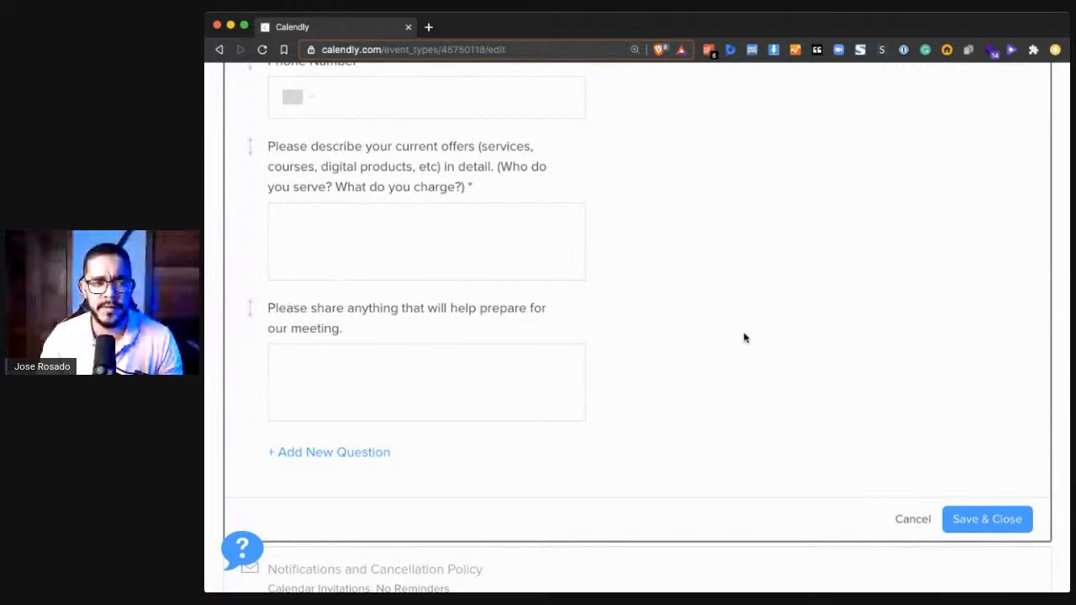
scroll(632, 288, up, 2)
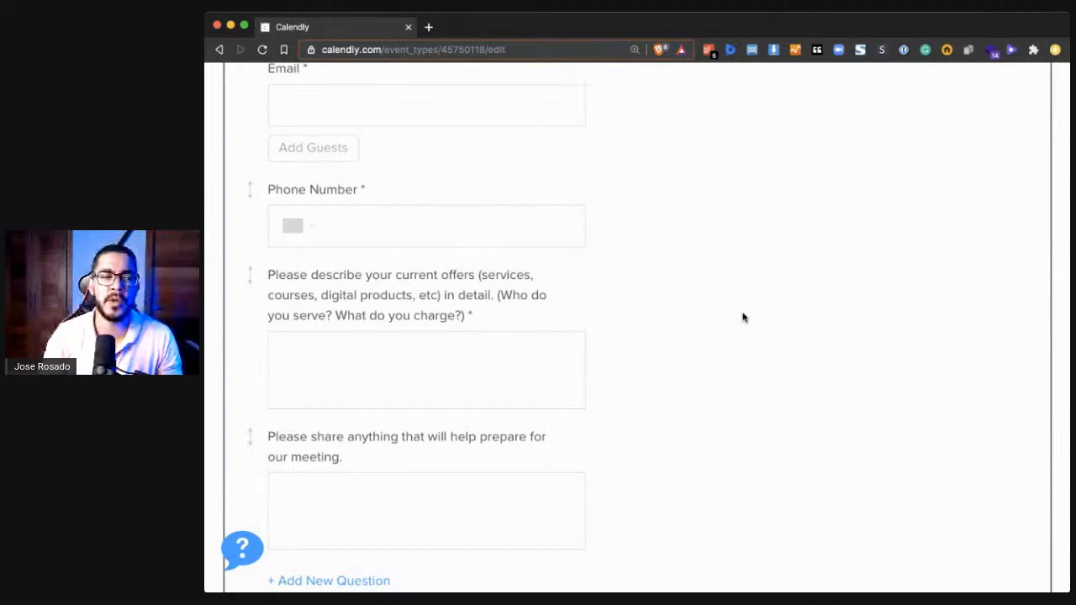
scroll(744, 318, down, 3)
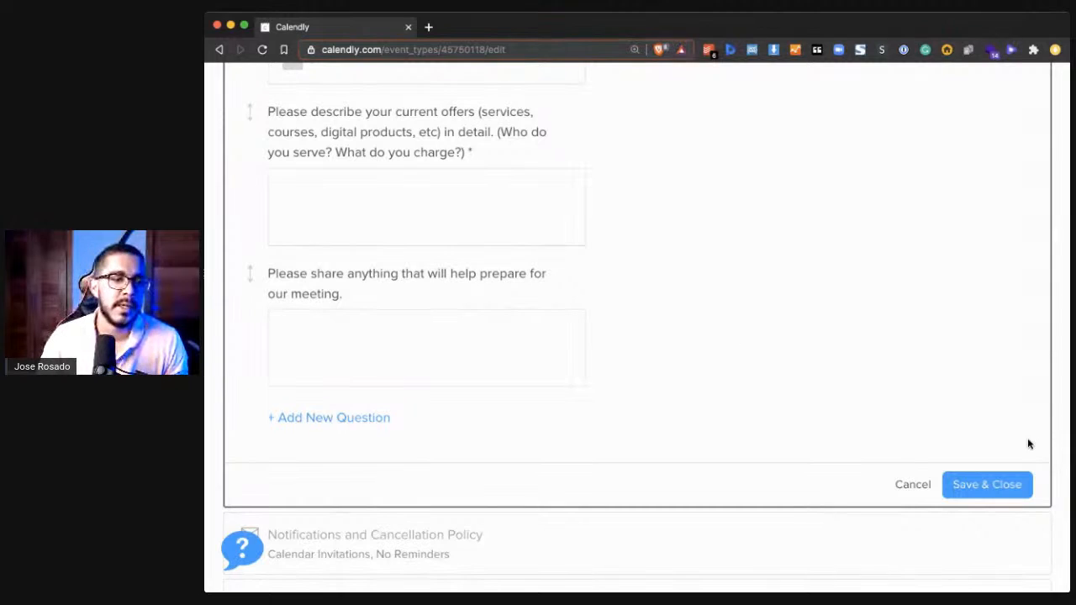
click(992, 482)
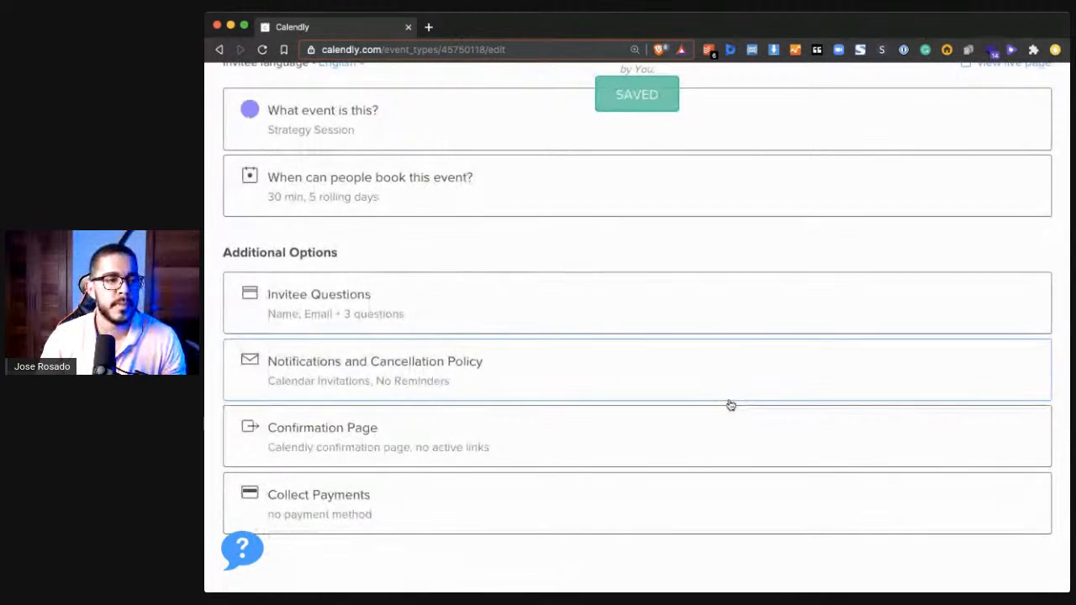
- Open the calendar invitation's personalization under Notifications and Cancellation Policy and examine its title and body content
click(480, 375)
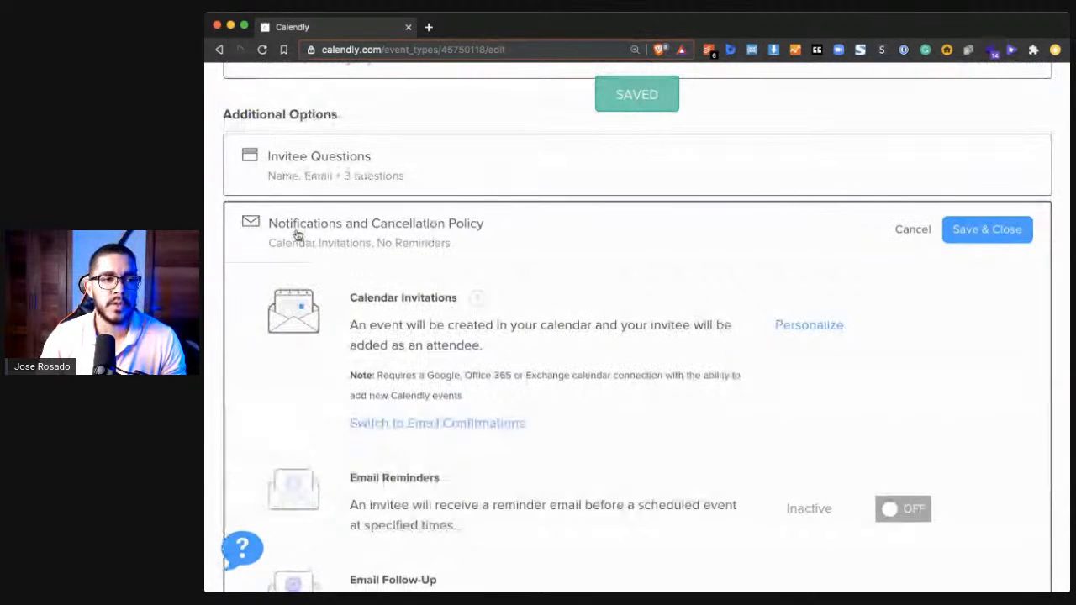
scroll(408, 356, down, 5)
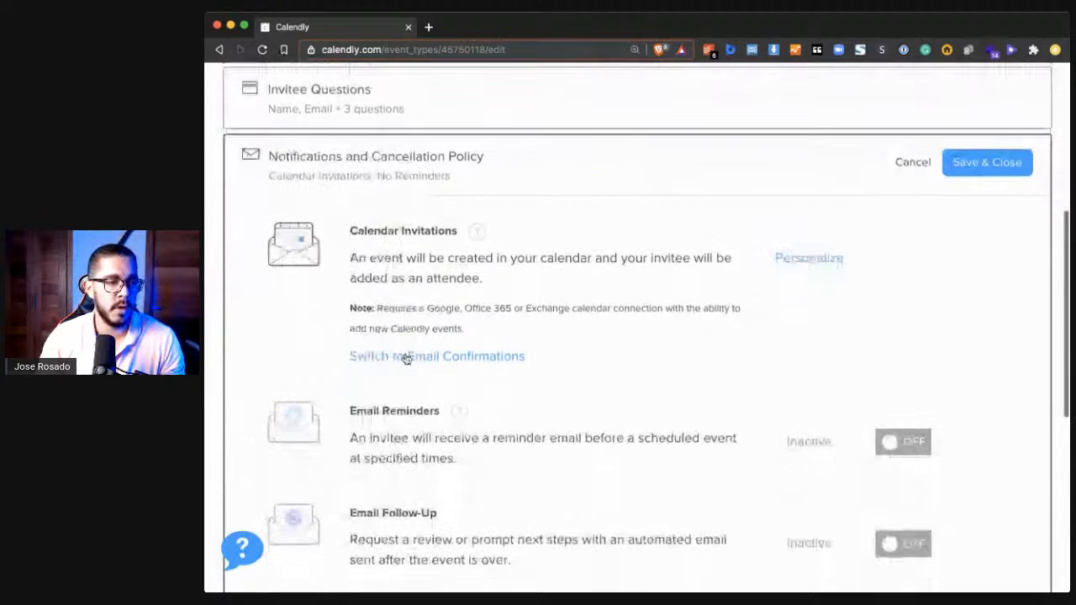
scroll(392, 496, up, 4)
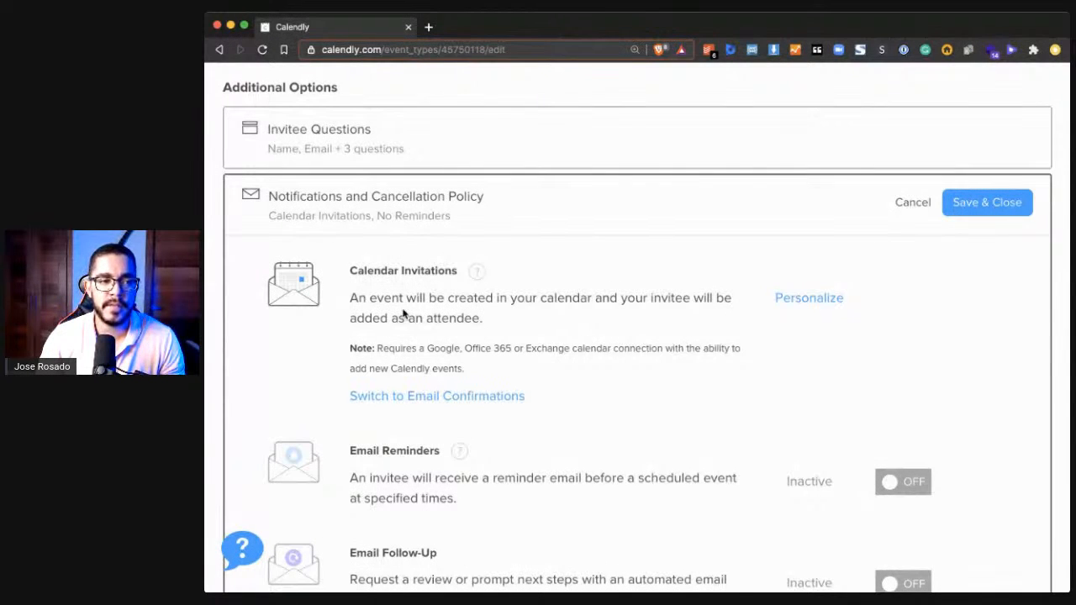
click(806, 299)
scroll(748, 355, down, 5)
scroll(690, 311, down, 1)
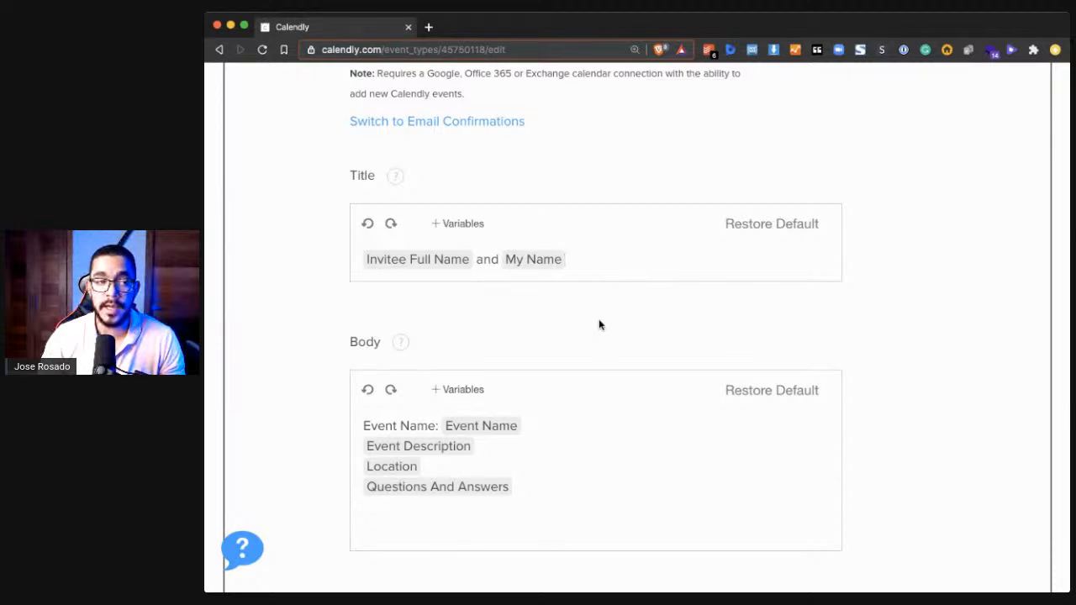
scroll(598, 324, down, 1)
drag(550, 440, 361, 356)
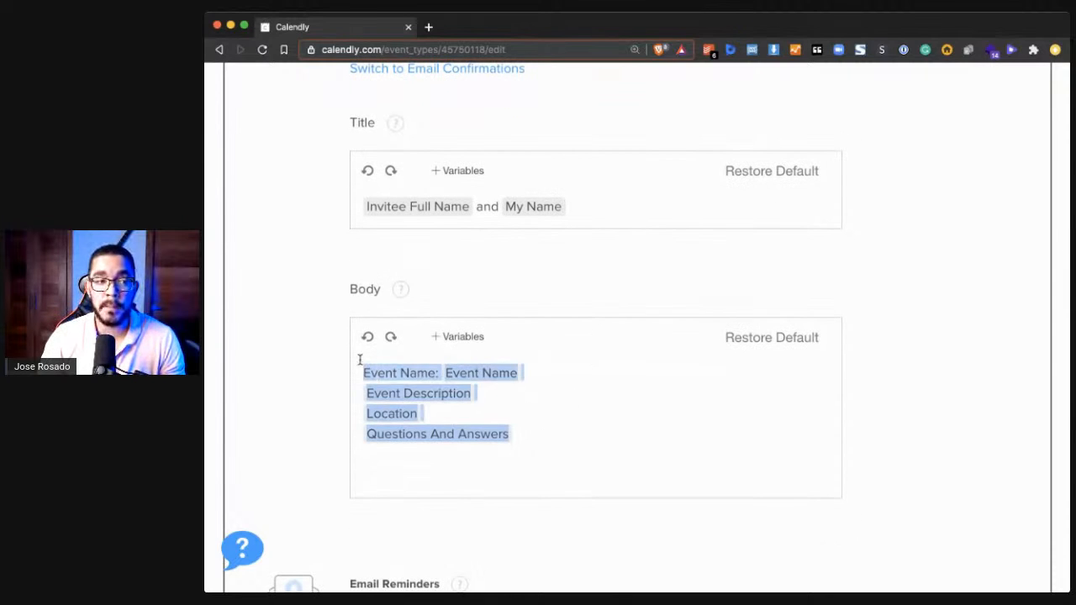
- Review the variables in the calendar invitation's body, including the location and the questions and answers
click(310, 370)
drag(358, 370, 538, 406)
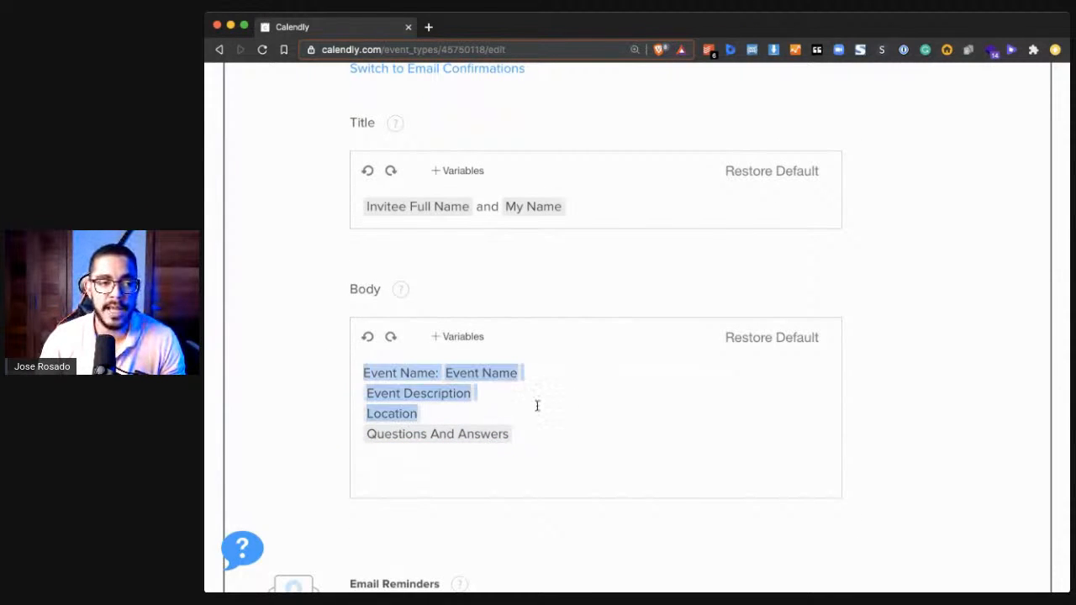
click(546, 421)
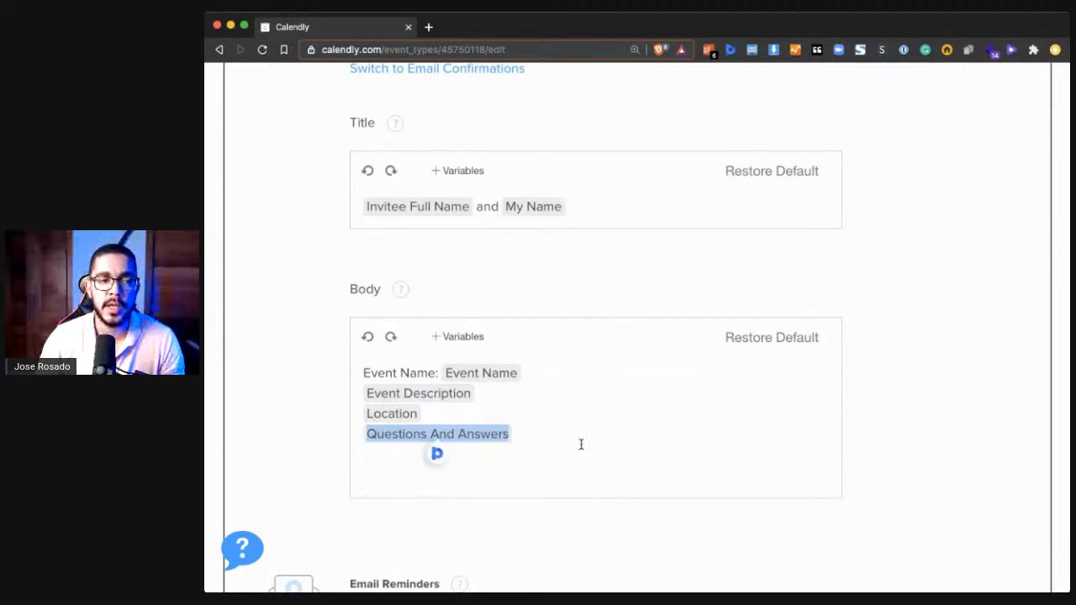
click(569, 466)
scroll(569, 466, down, 3)
scroll(570, 470, up, 2)
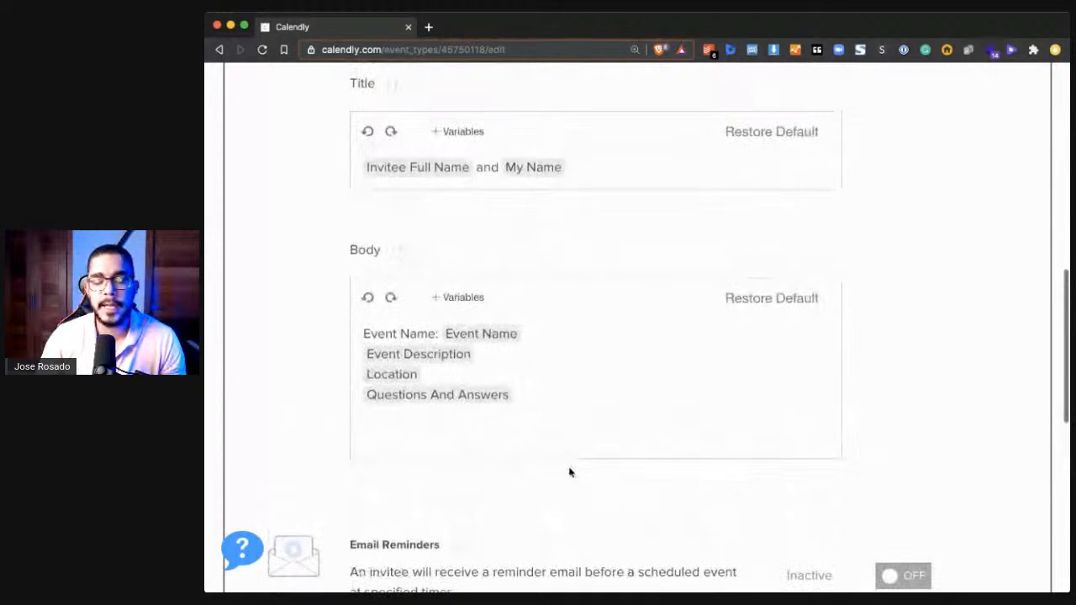
scroll(569, 473, up, 8)
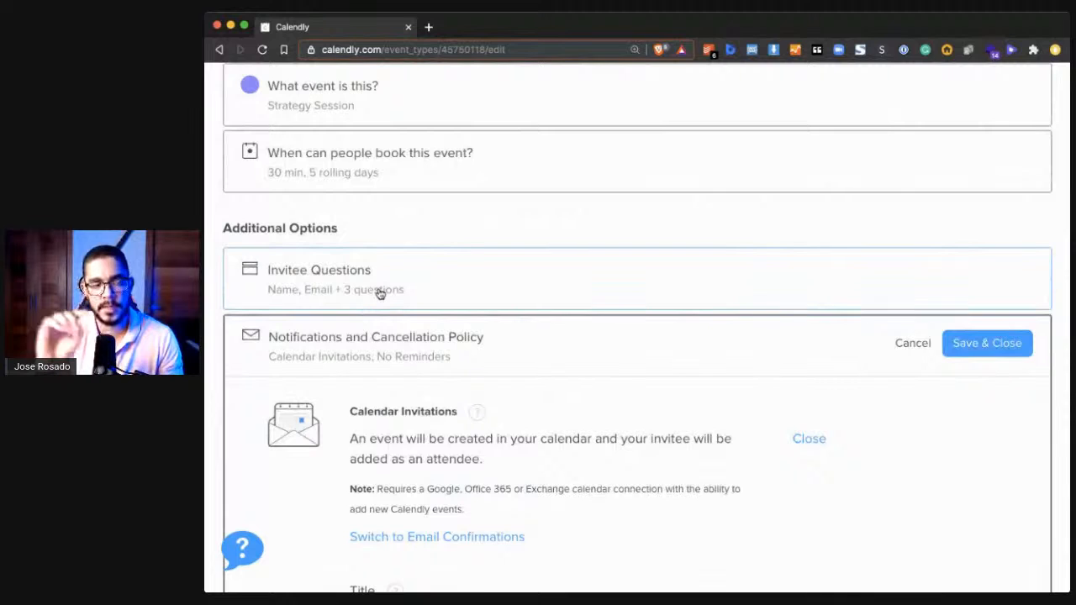
scroll(381, 293, down, 8)
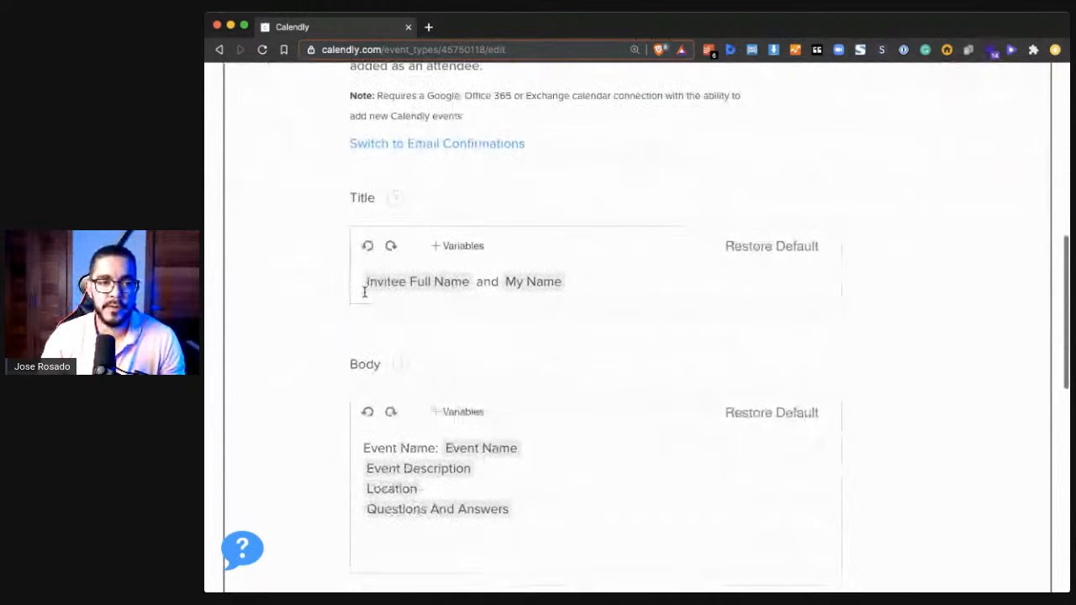
scroll(404, 337, down, 4)
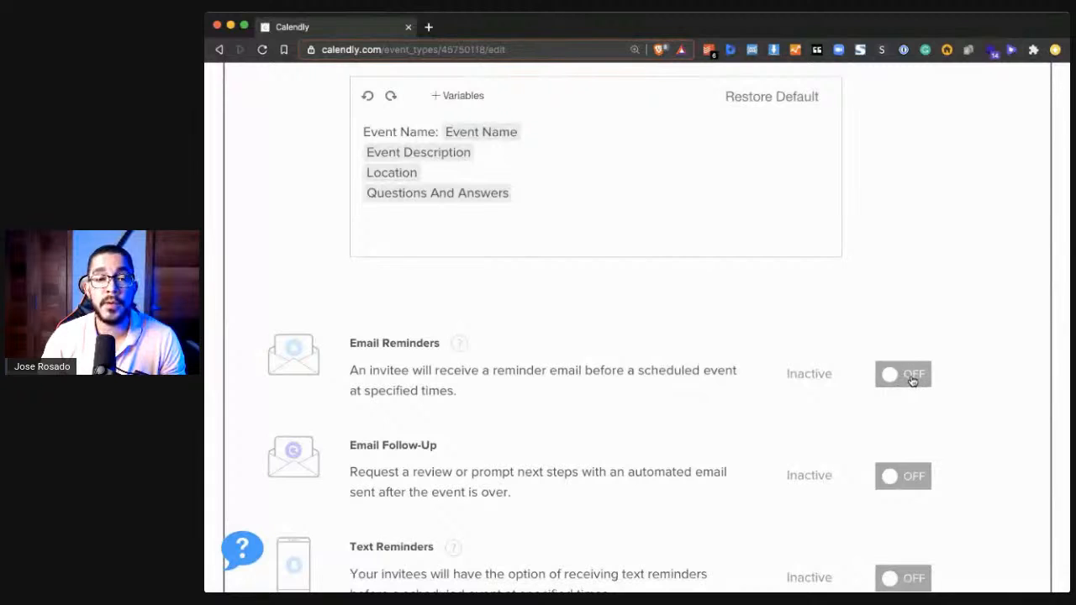
- Turn on Email Reminders and open their personalization to examine the reminder's subject, body and timing
click(907, 381)
scroll(785, 379, down, 4)
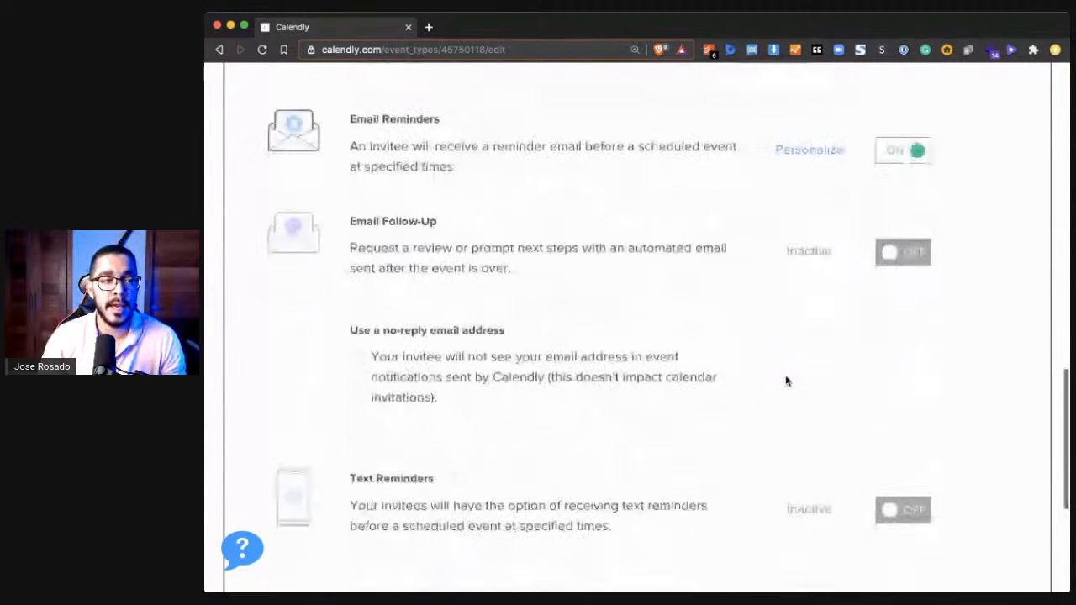
scroll(706, 451, down, 5)
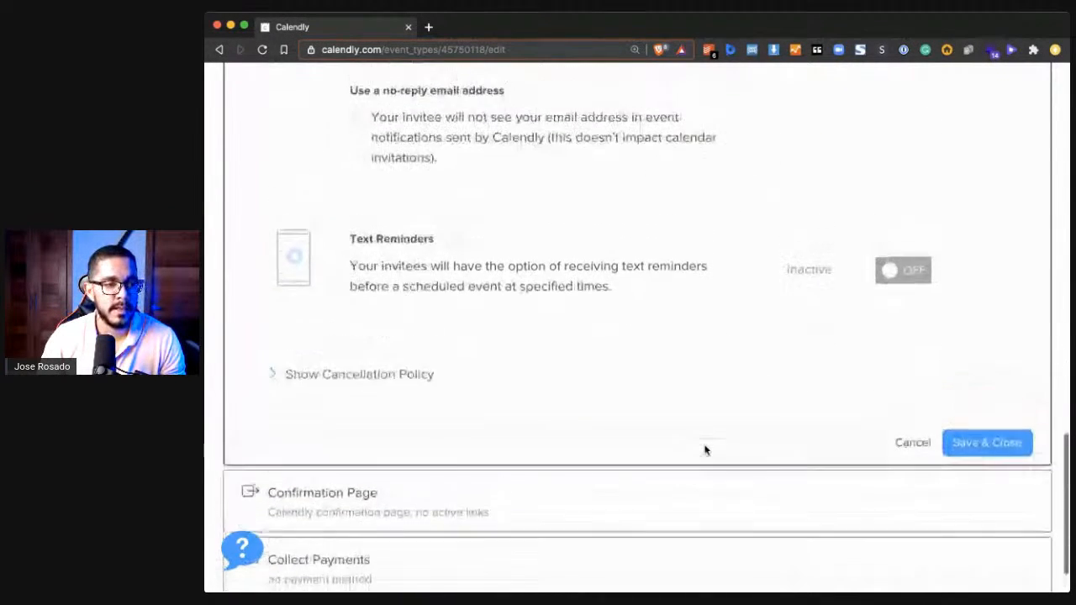
scroll(704, 448, up, 5)
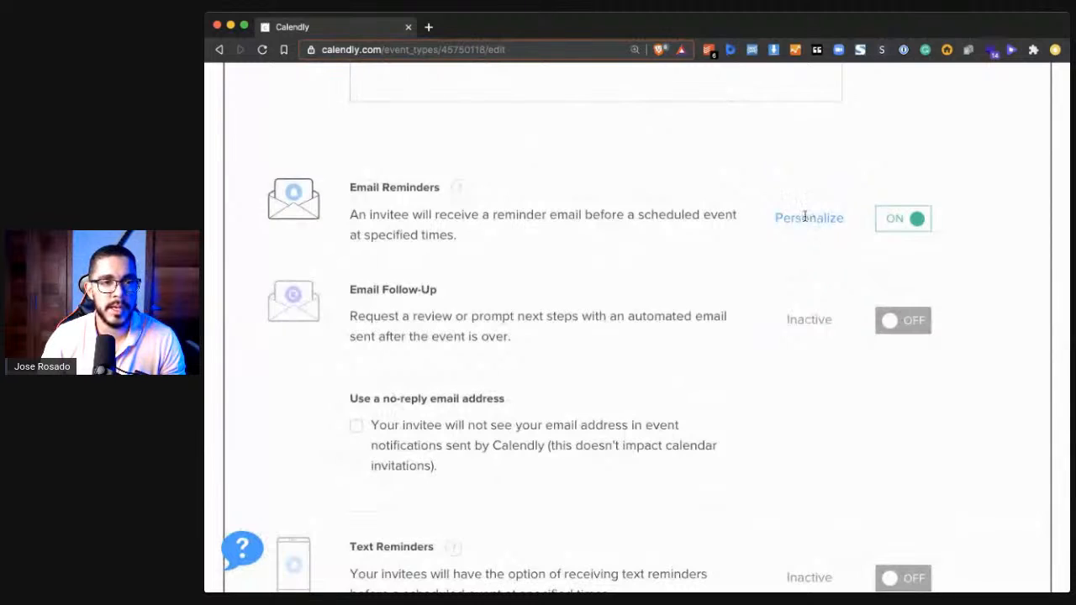
click(806, 216)
scroll(709, 311, up, 5)
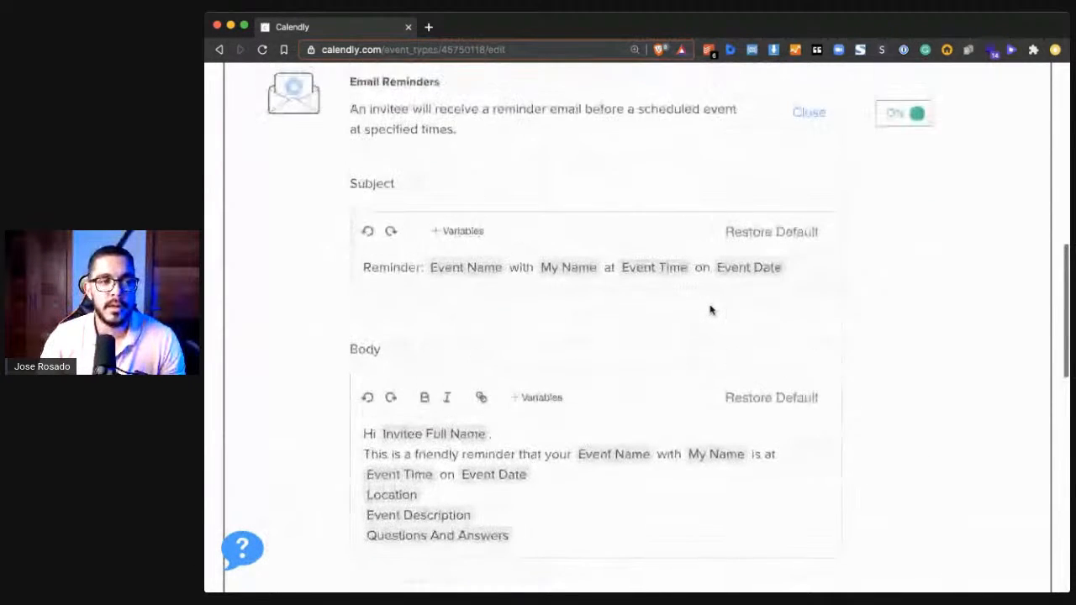
scroll(466, 207, up, 1)
scroll(437, 336, down, 5)
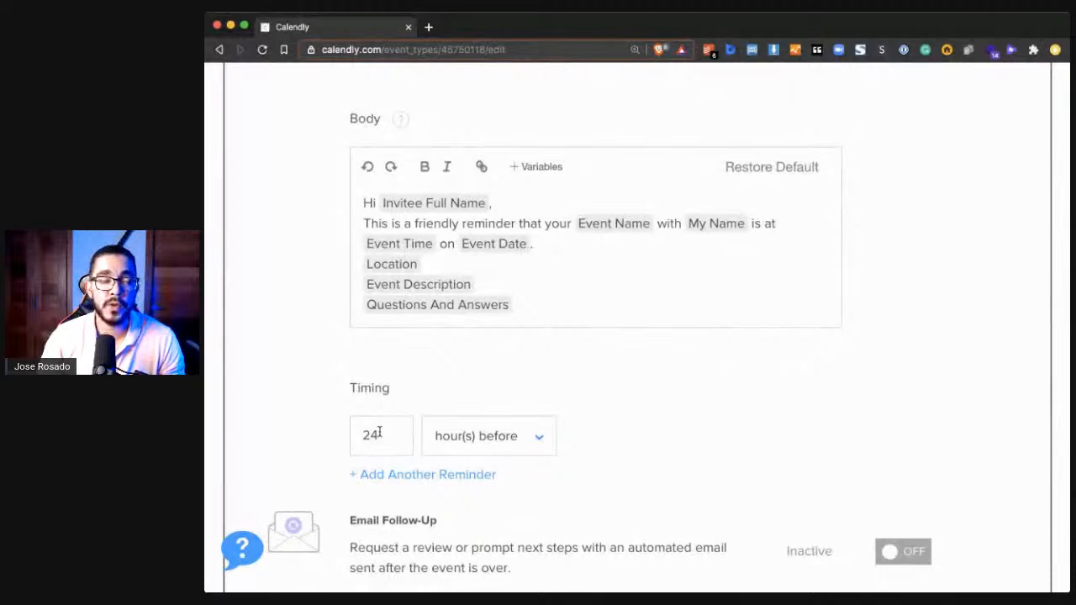
- Add a second email reminder and set its timing to 2 hours before the event
click(392, 473)
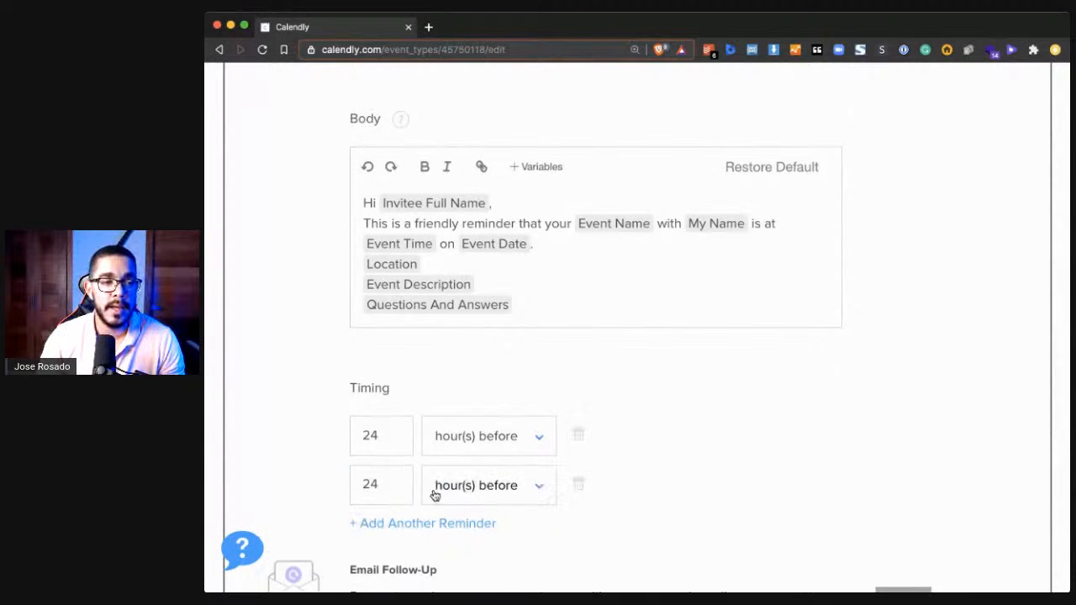
scroll(413, 469, down, 1)
drag(388, 458, 331, 459)
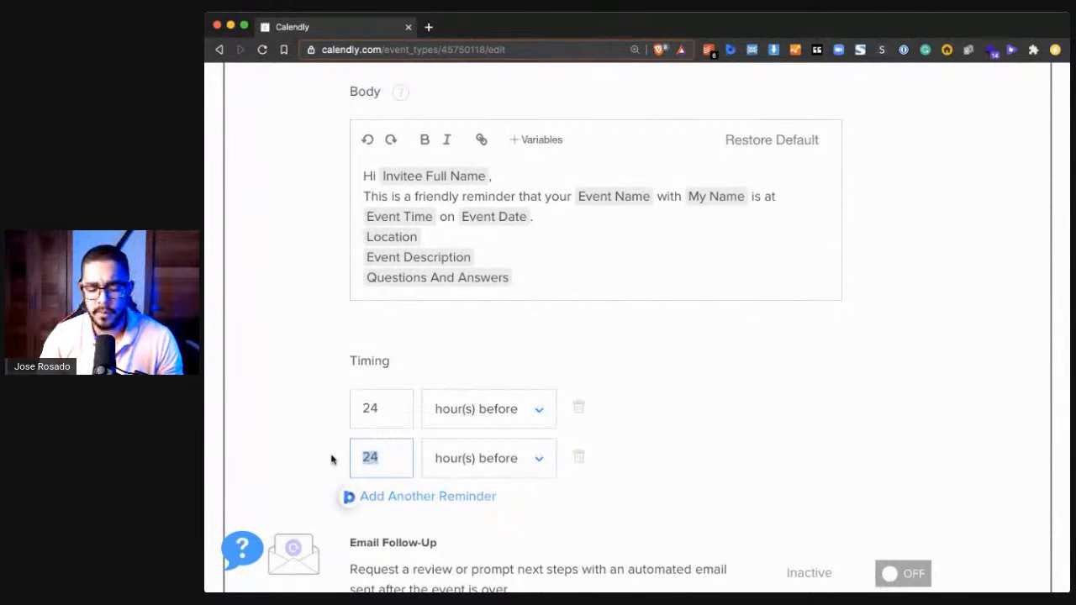
text(4)
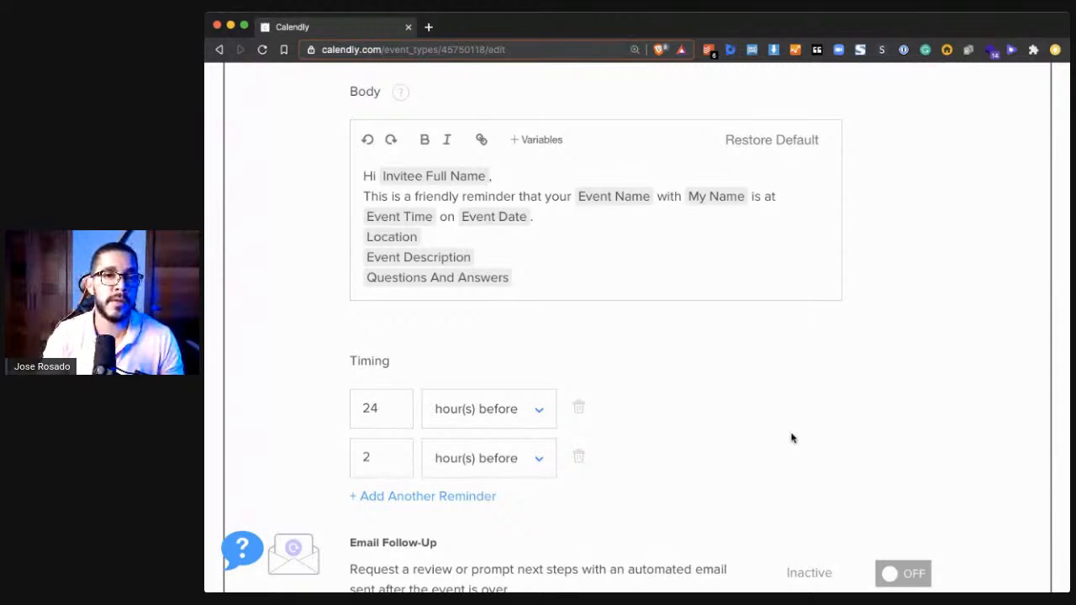
click(402, 405)
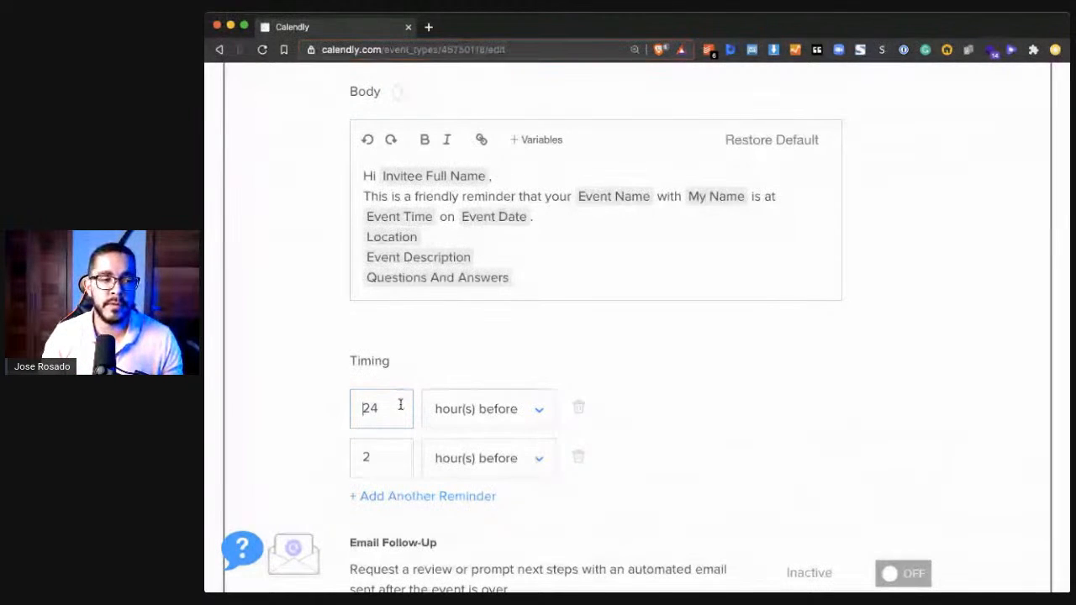
click(370, 456)
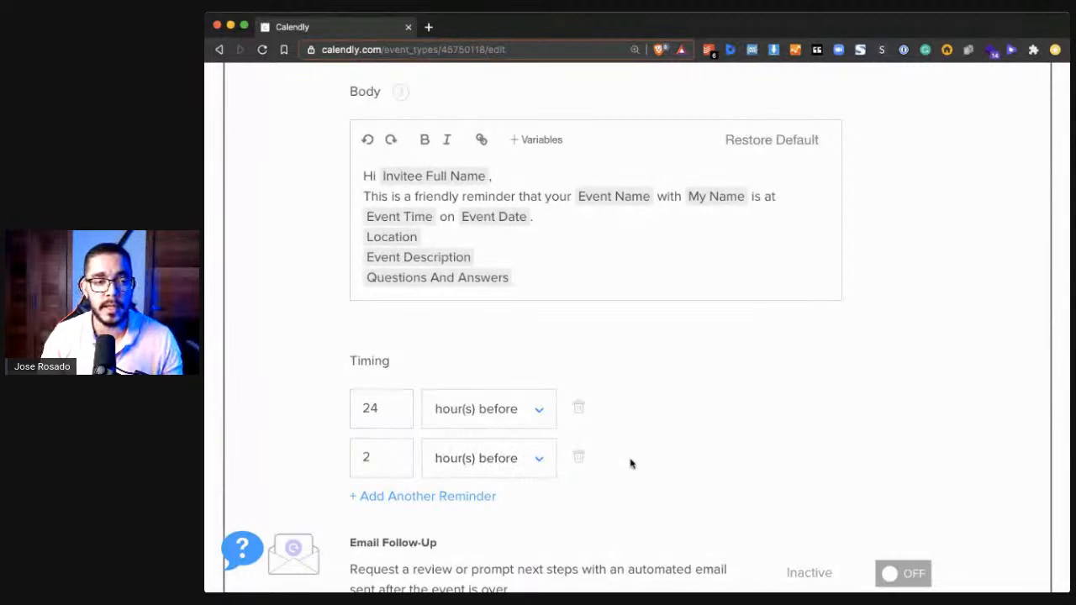
- Turn on Email Follow-Up and open its personalization
scroll(721, 442, down, 4)
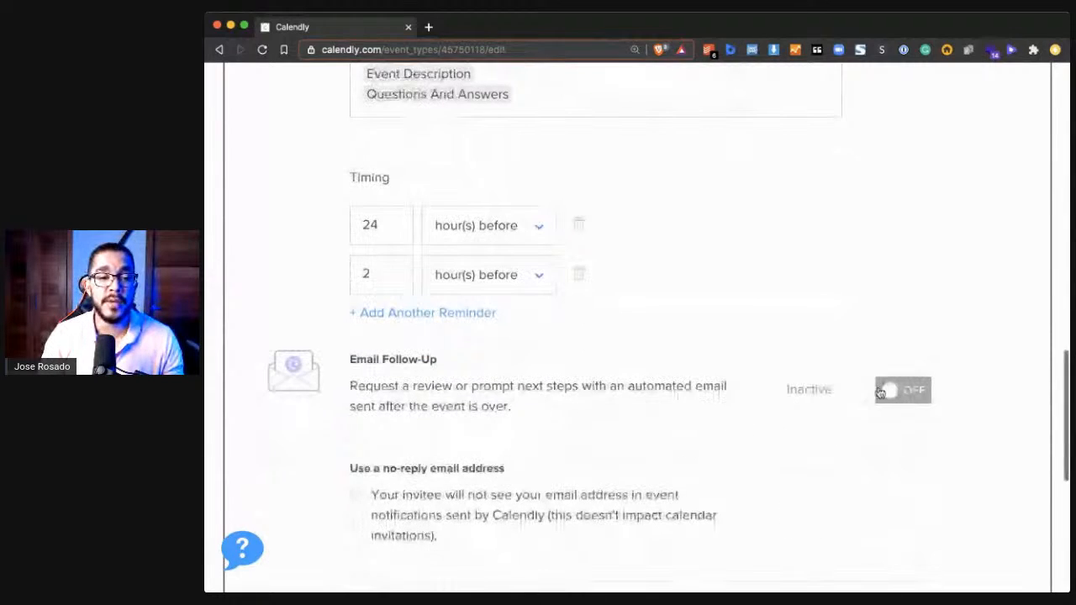
click(893, 390)
scroll(771, 392, down, 3)
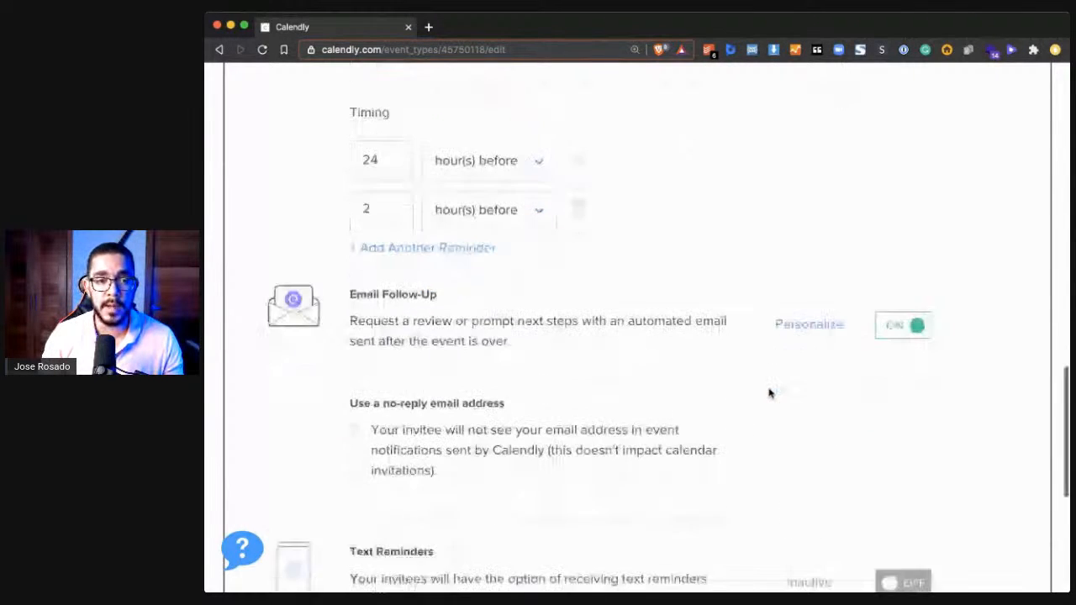
click(811, 271)
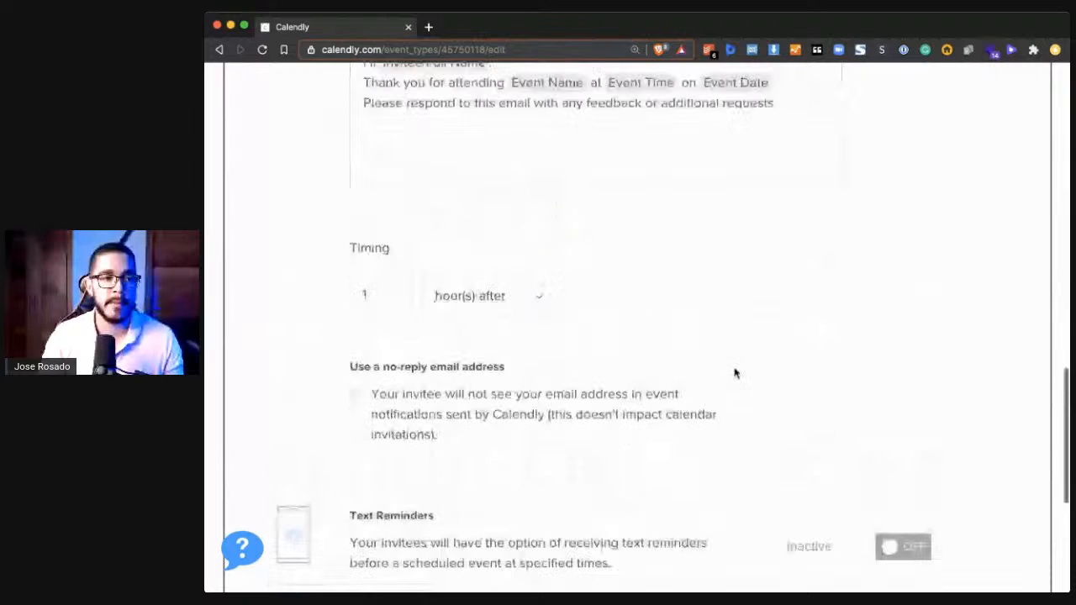
- Review the follow-up email's subject, body and timing, and save and close the notification settings
scroll(664, 356, up, 5)
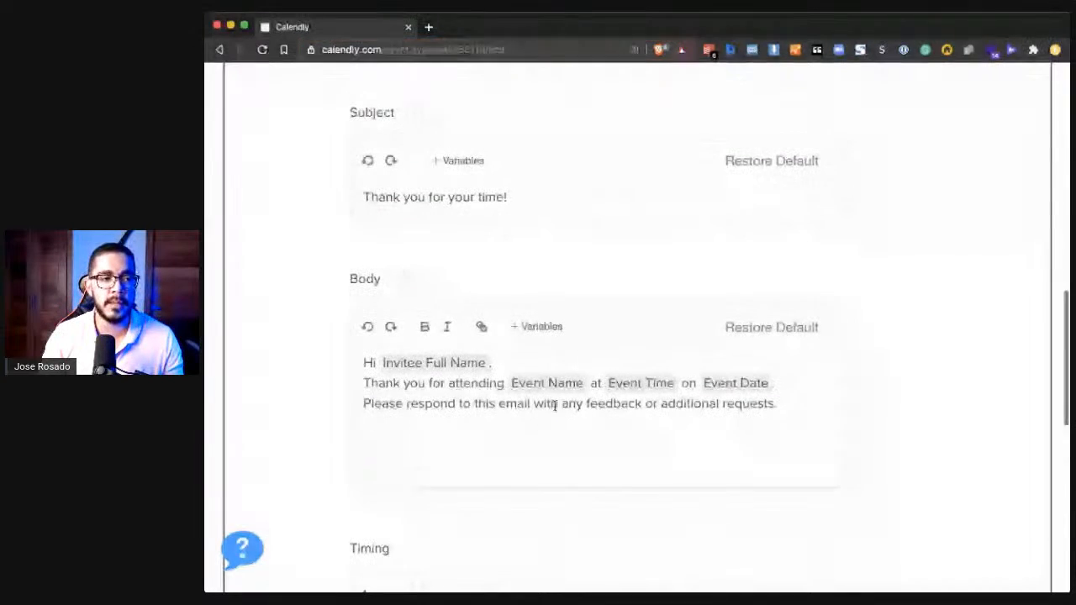
click(416, 362)
click(441, 421)
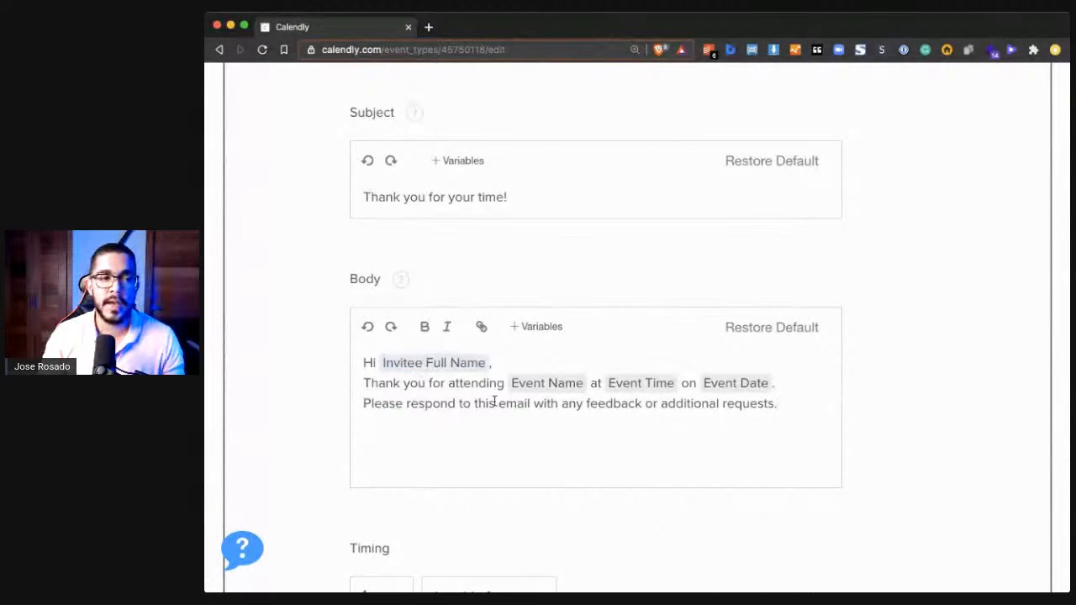
key(Return)
key(BackSpace)
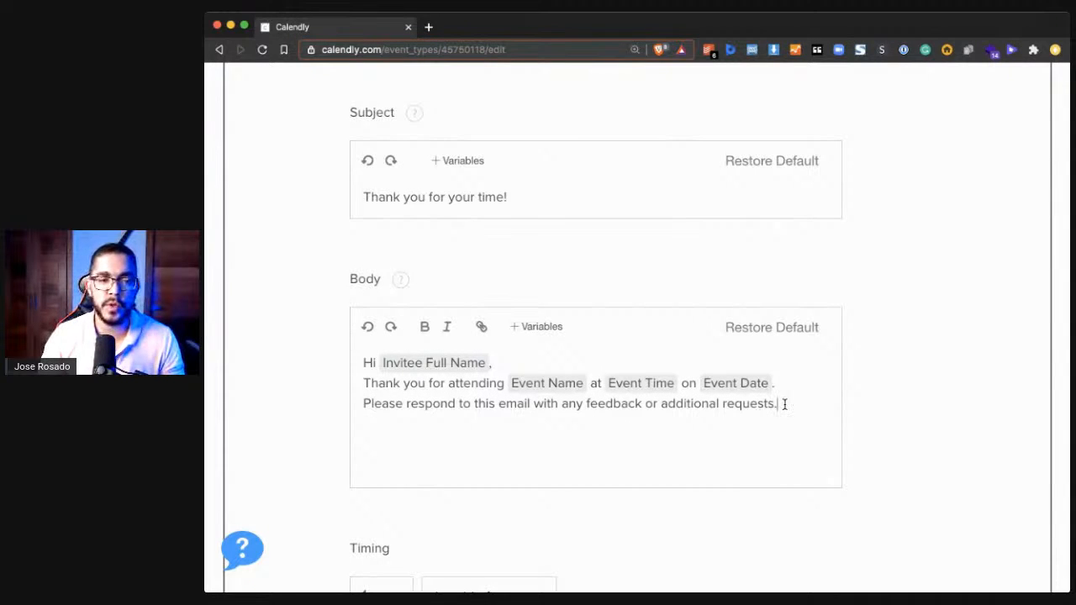
scroll(539, 436, down, 10)
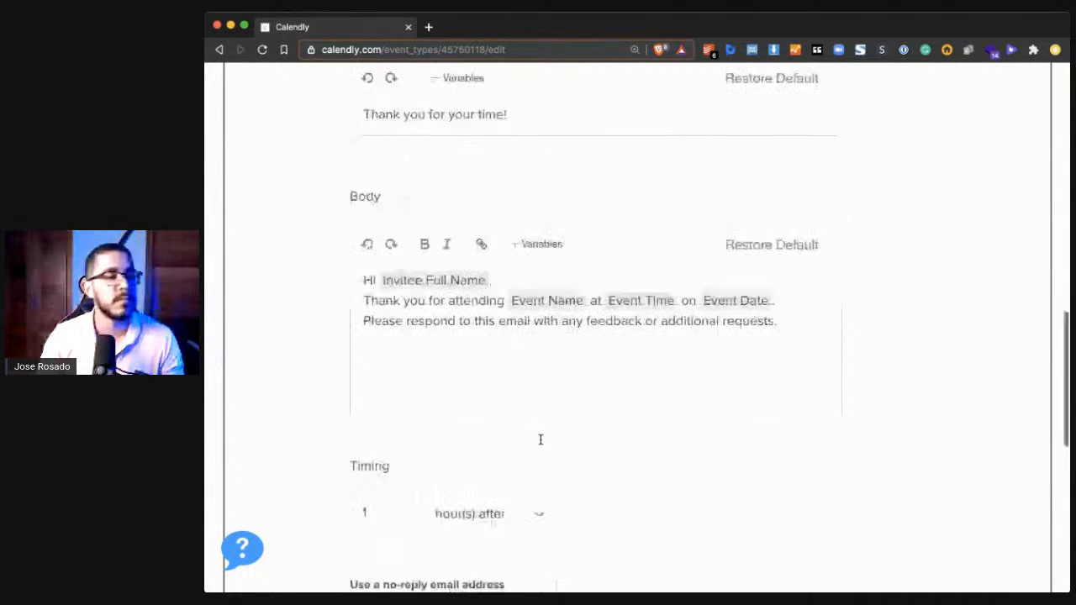
click(986, 446)
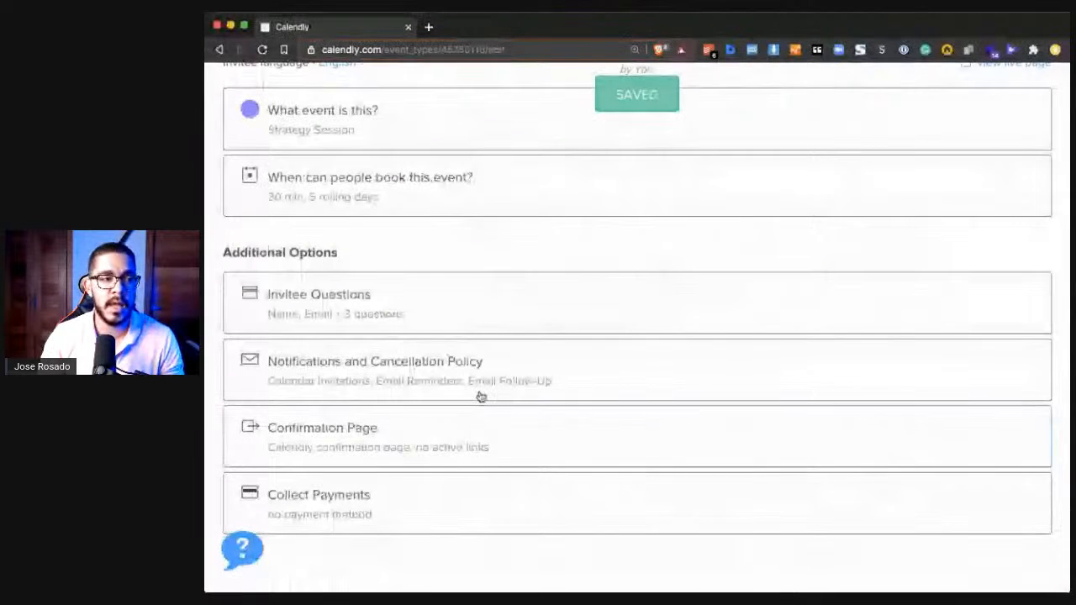
- Open the Confirmation Page settings and try redirecting invitees to an external site on confirmation
click(495, 454)
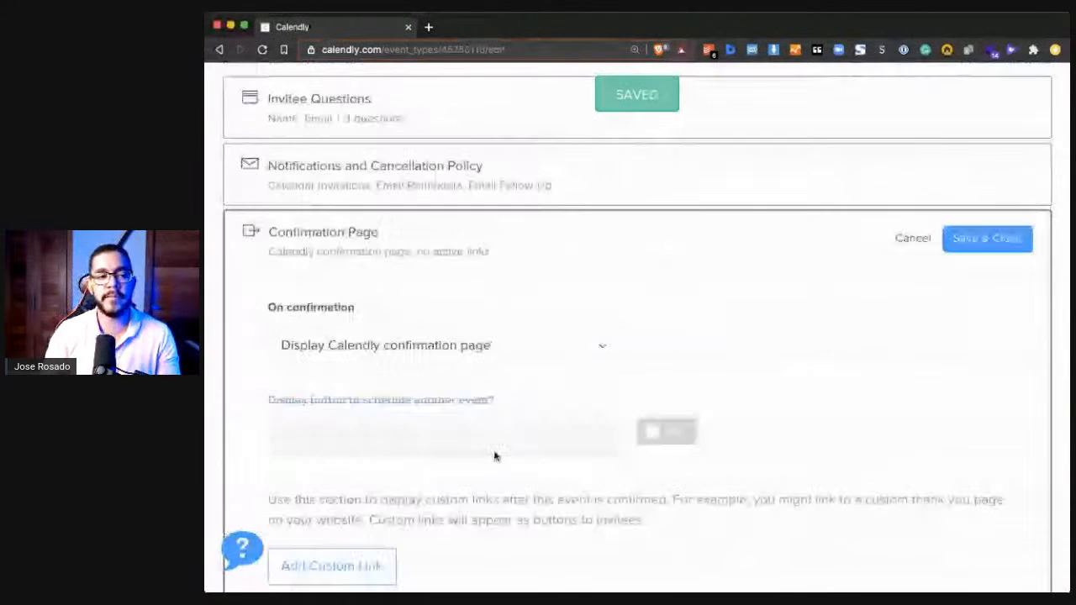
click(519, 348)
click(520, 298)
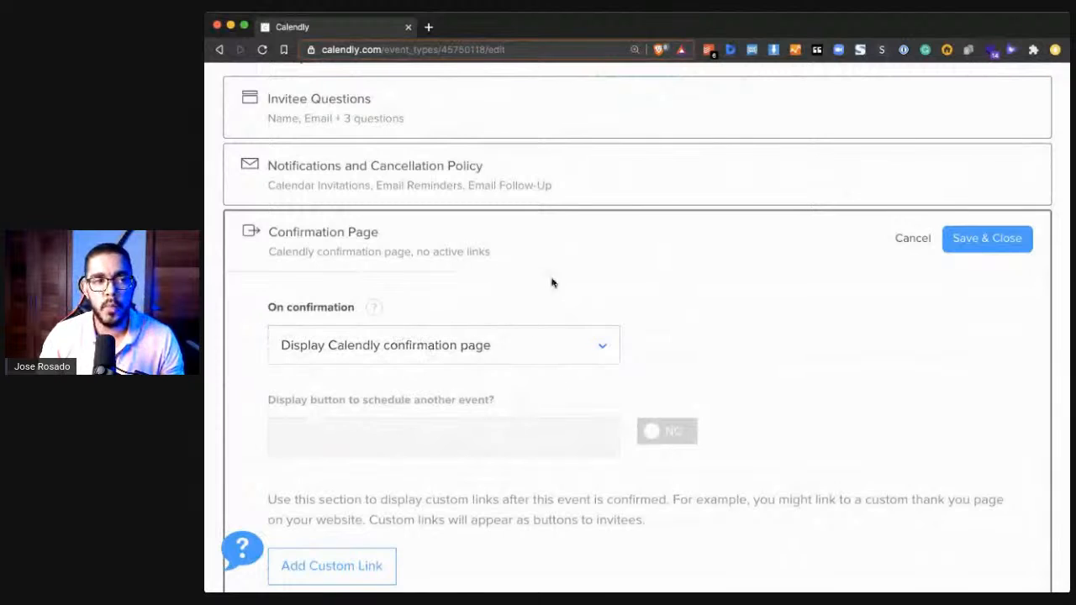
click(440, 348)
click(398, 432)
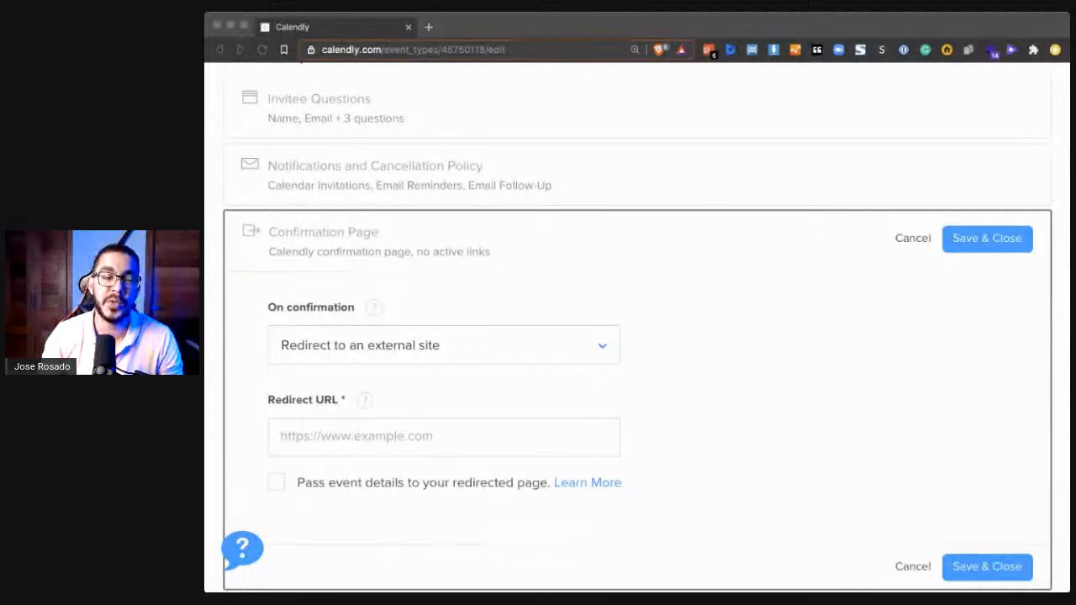
- Set the on-confirmation action to Display Calendly confirmation page, and save and close the section
click(598, 356)
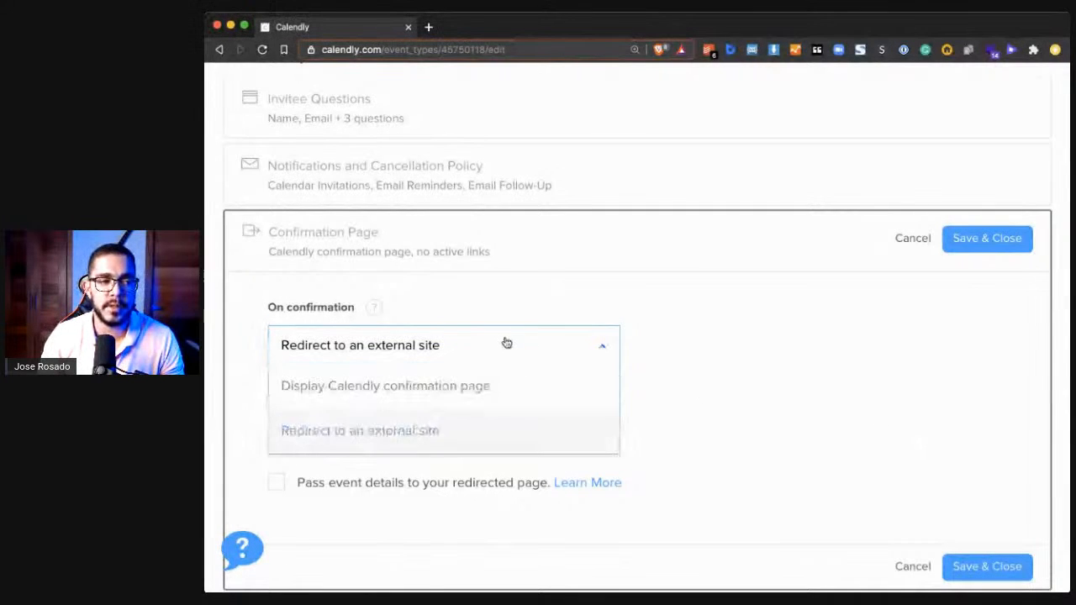
click(327, 390)
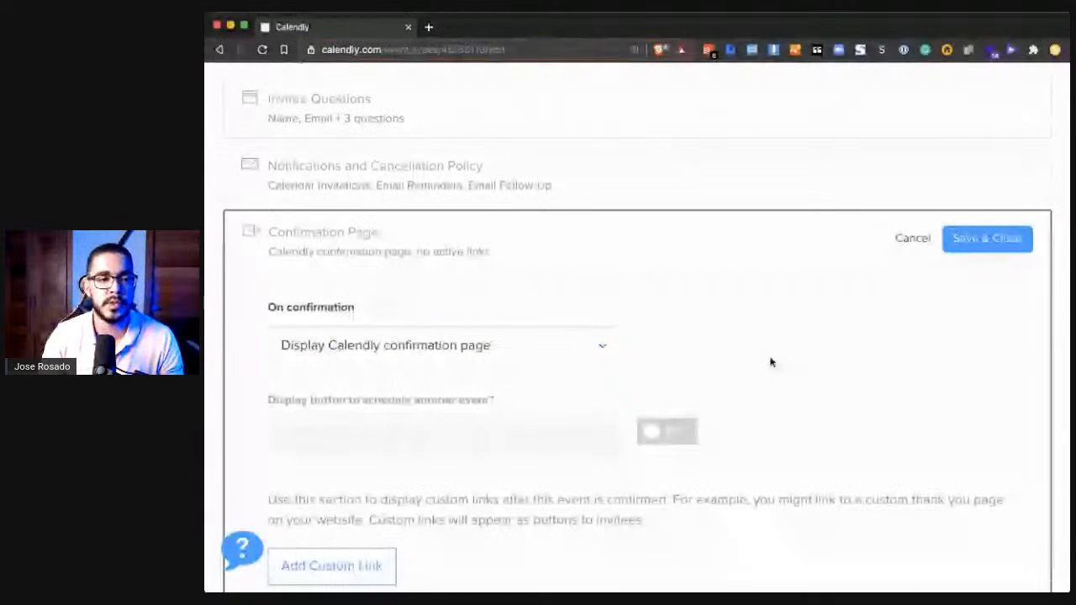
scroll(782, 370, down, 3)
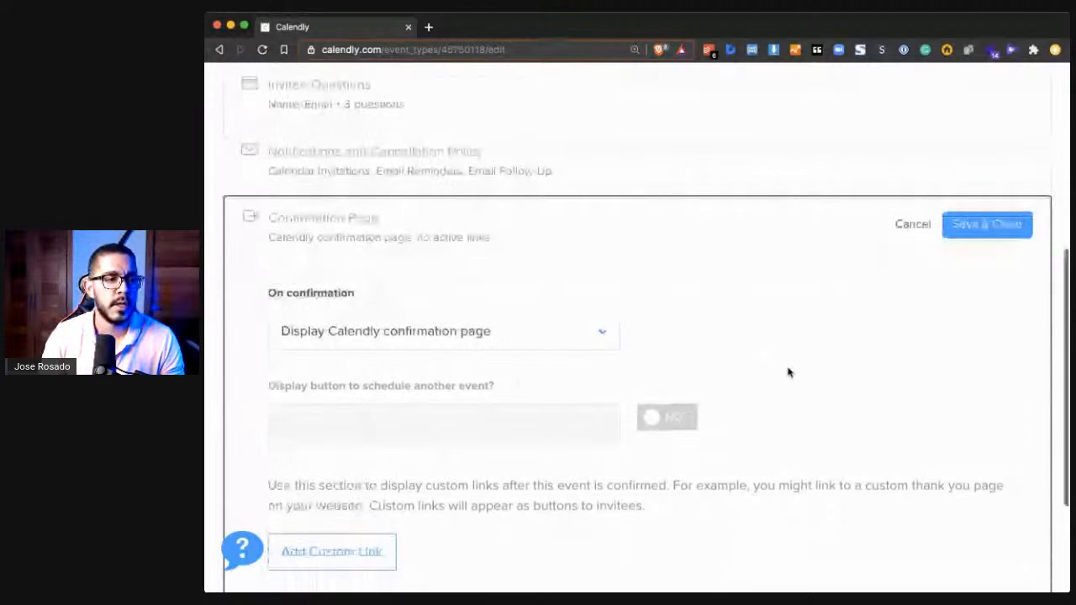
click(982, 116)
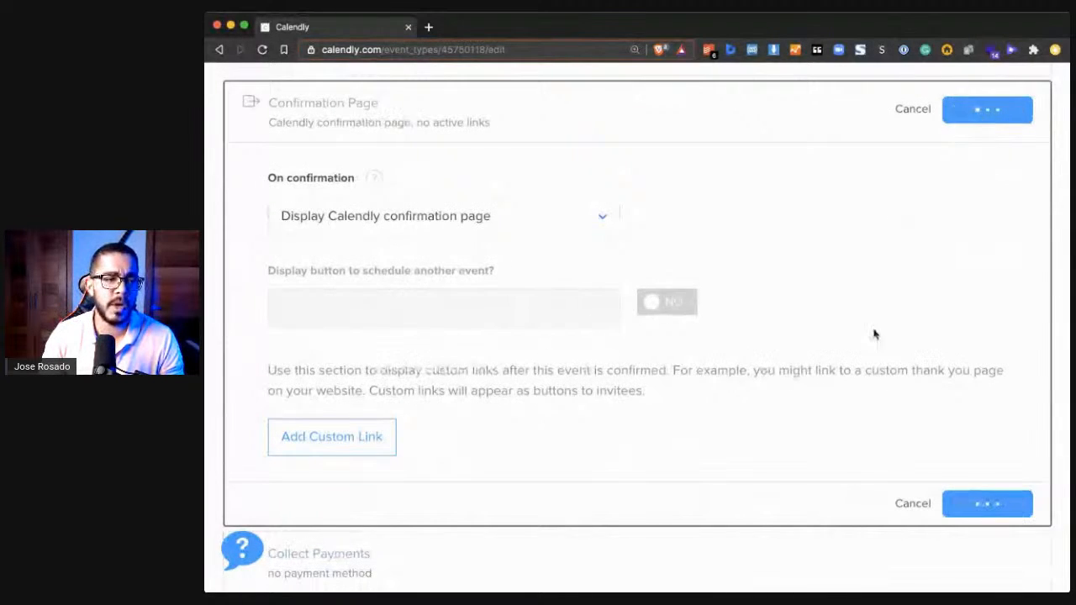
- Preview the PayPal option under Collect Payments, select Do not collect payments for this event, and save and close the section
click(551, 497)
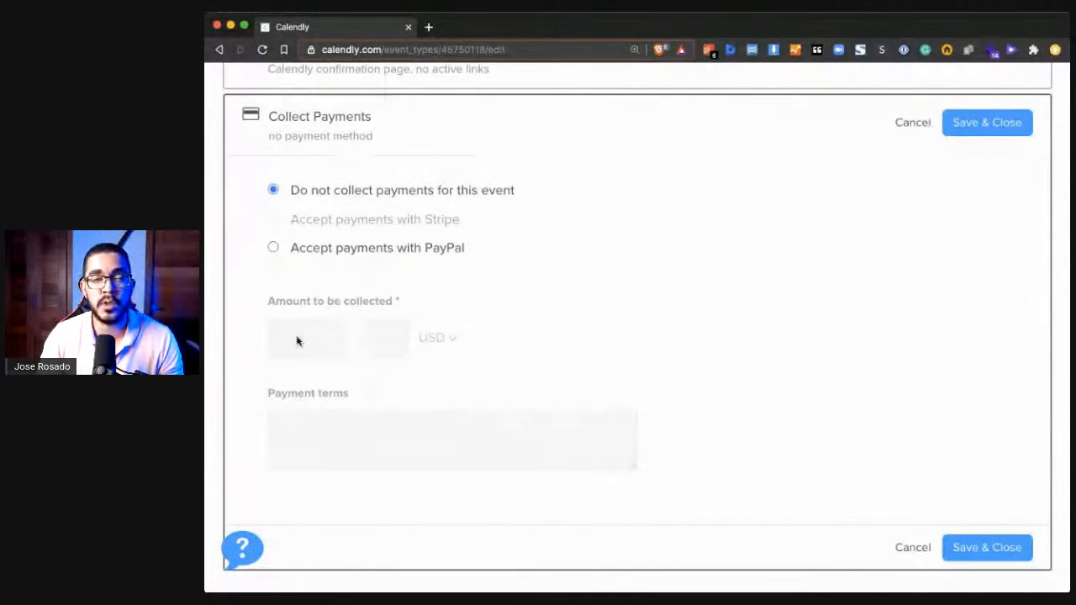
click(303, 249)
click(329, 343)
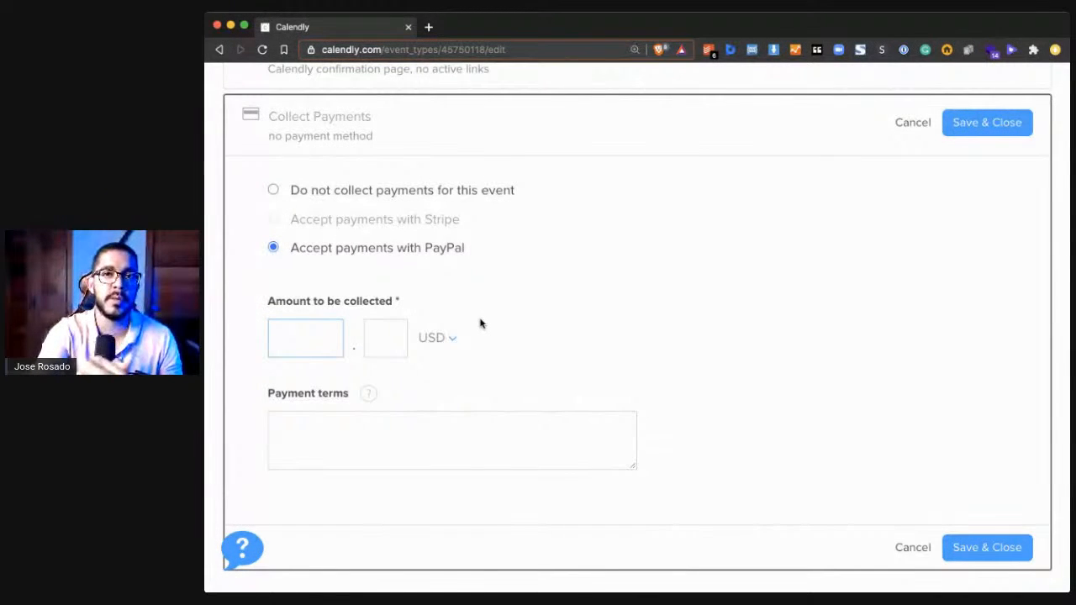
click(454, 192)
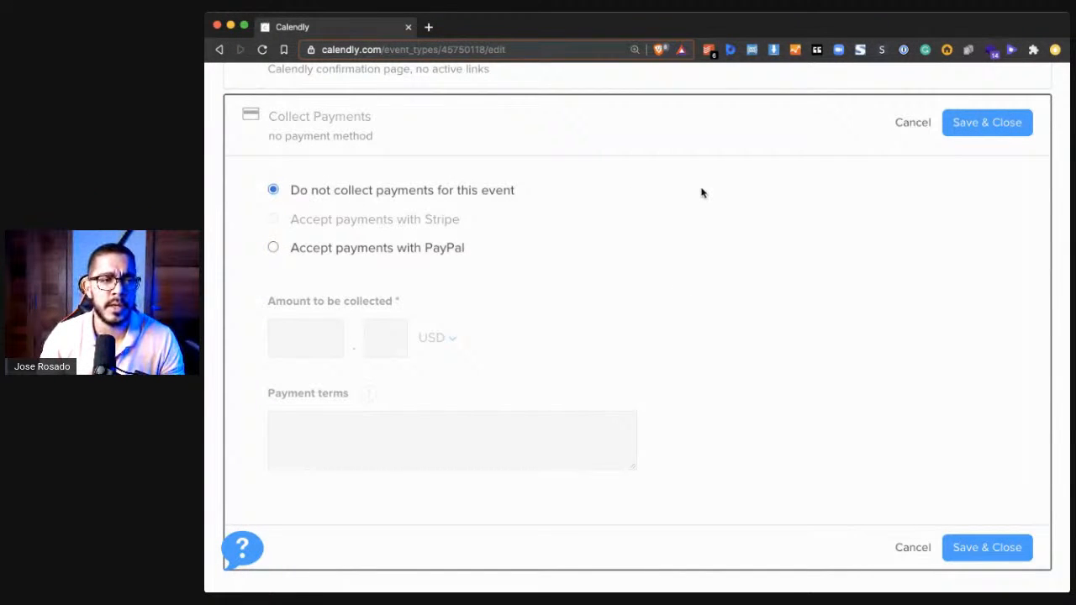
click(1004, 125)
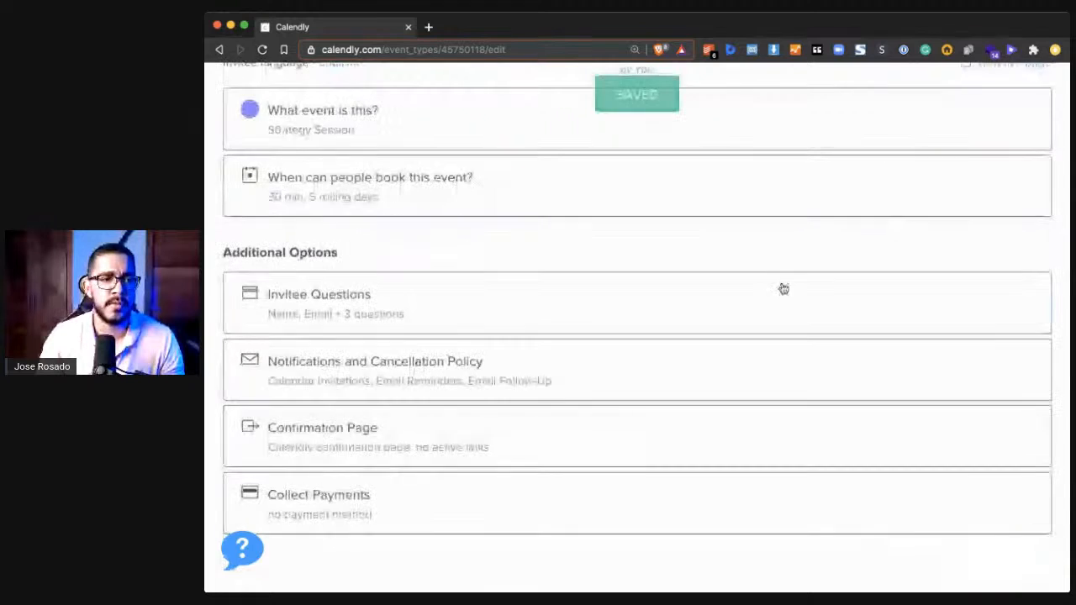
- Open the event type's live booking page and reduce its address to the plain strategy-session link without the month parameter
scroll(780, 297, up, 4)
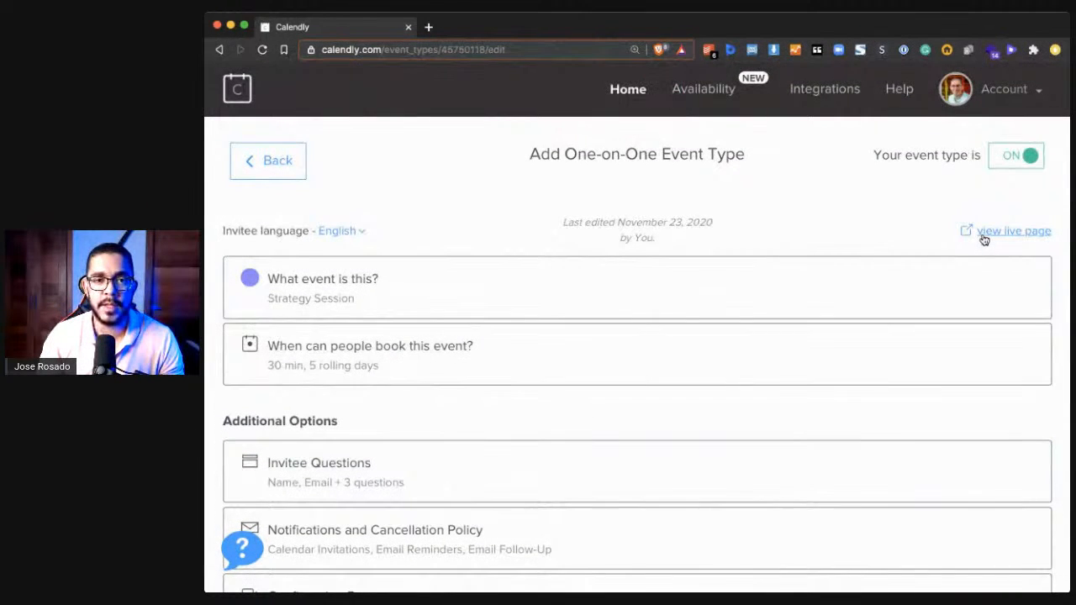
click(985, 238)
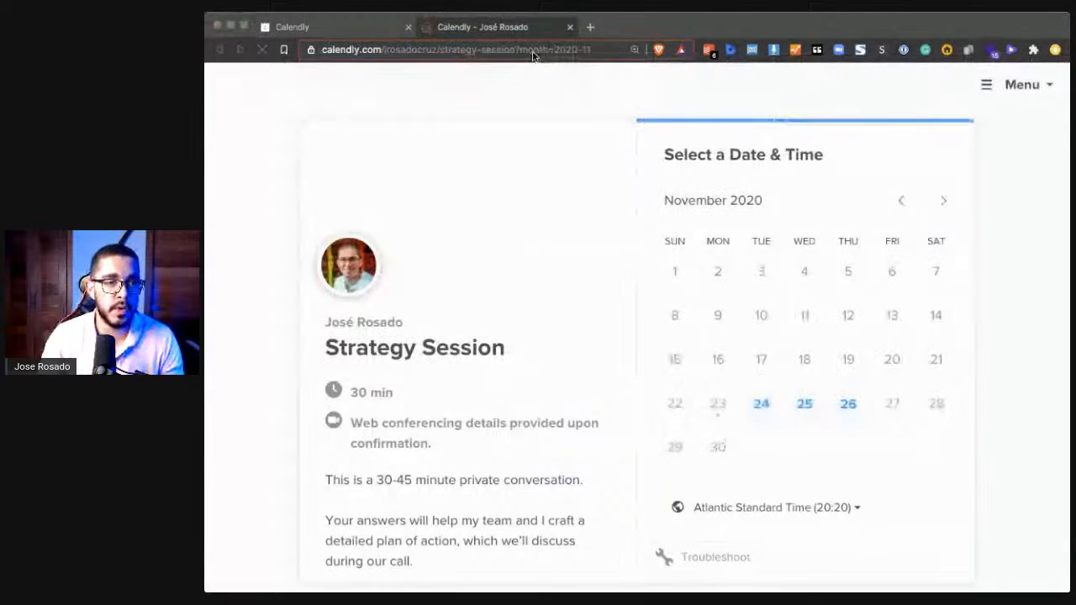
click(534, 56)
drag(517, 50, 624, 98)
key(BackSpace)
key(super+a)
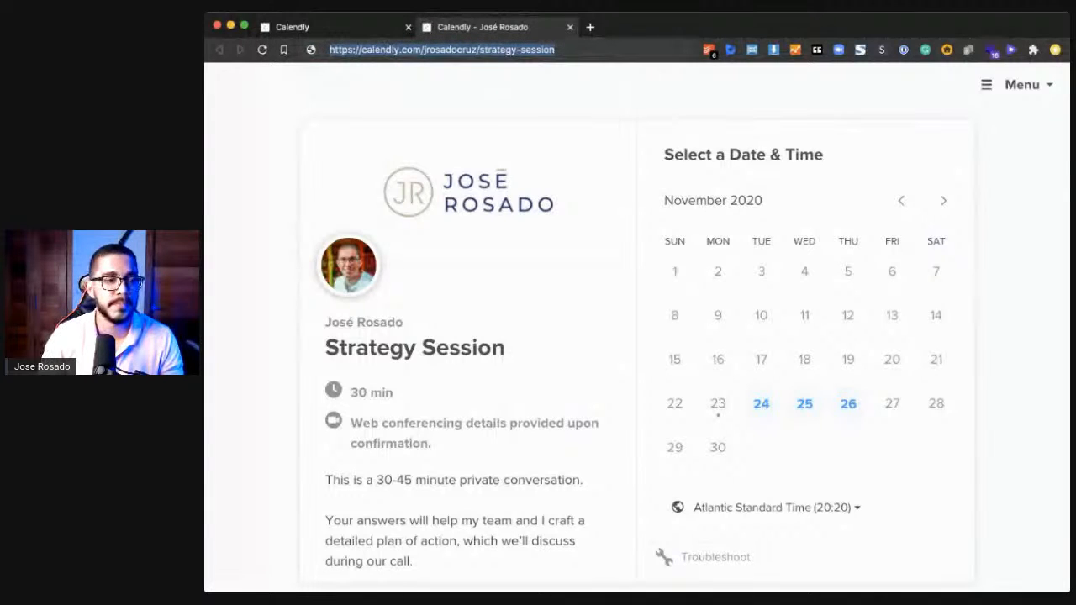
click(519, 205)
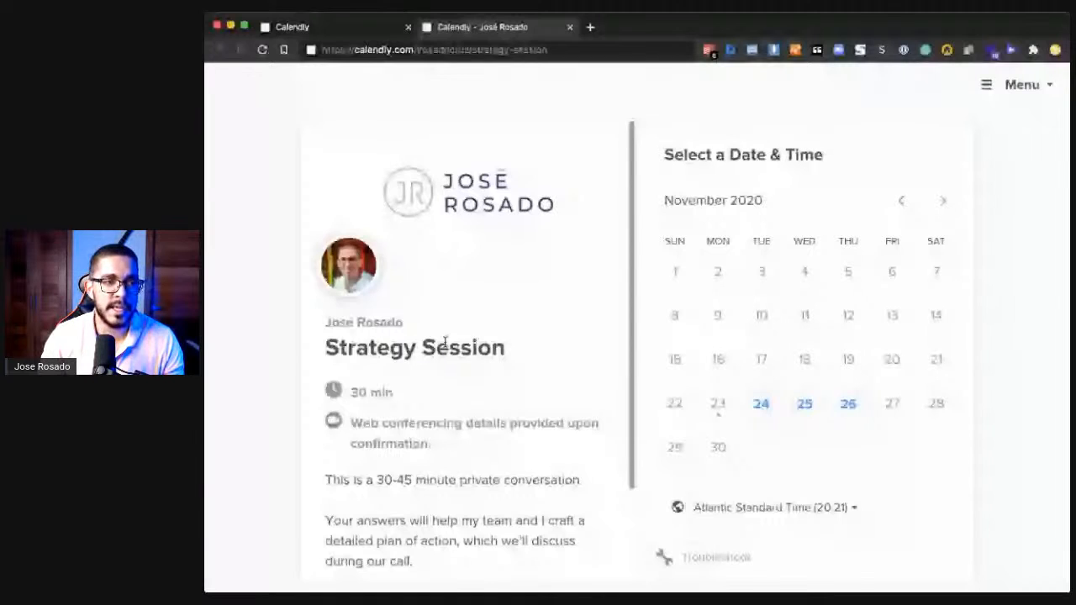
- Compare the live page's event name and web conferencing note with the "What event is this?" settings
scroll(445, 340, down, 3)
scroll(439, 348, up, 3)
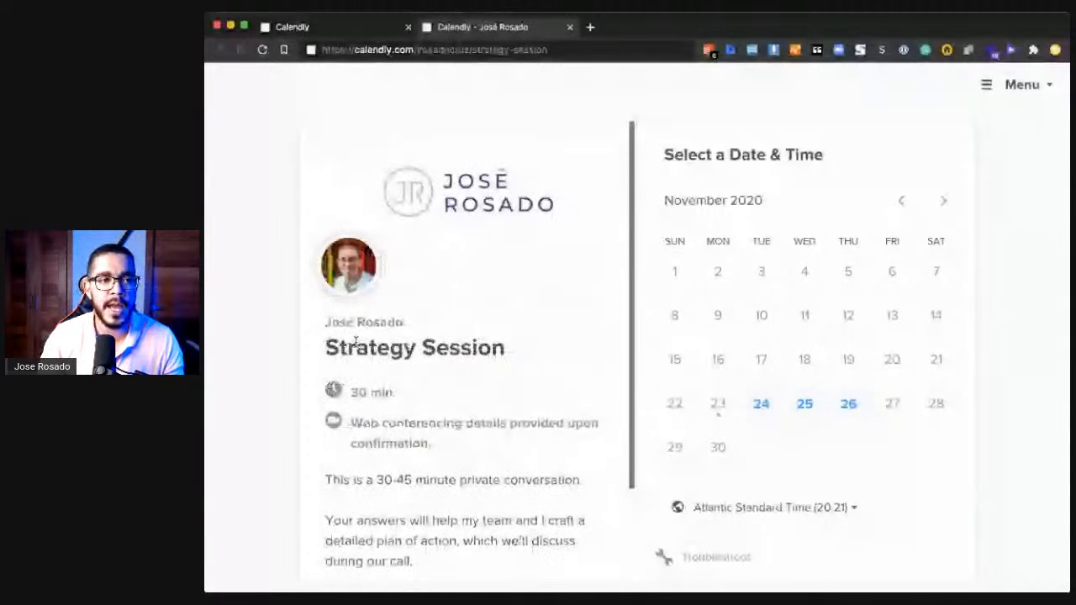
key(ctrl+shift+Tab)
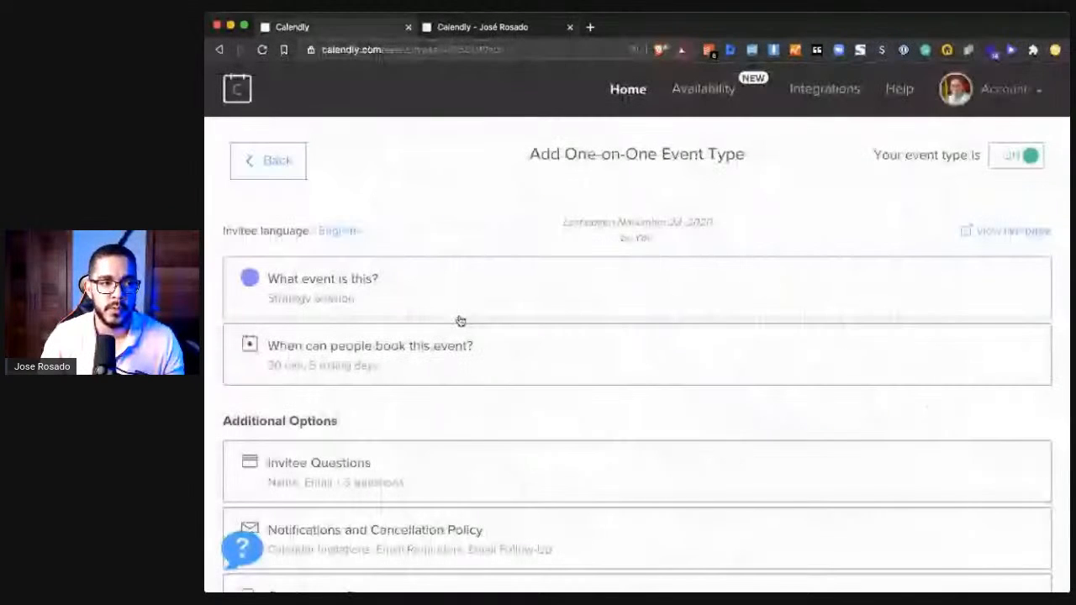
click(460, 322)
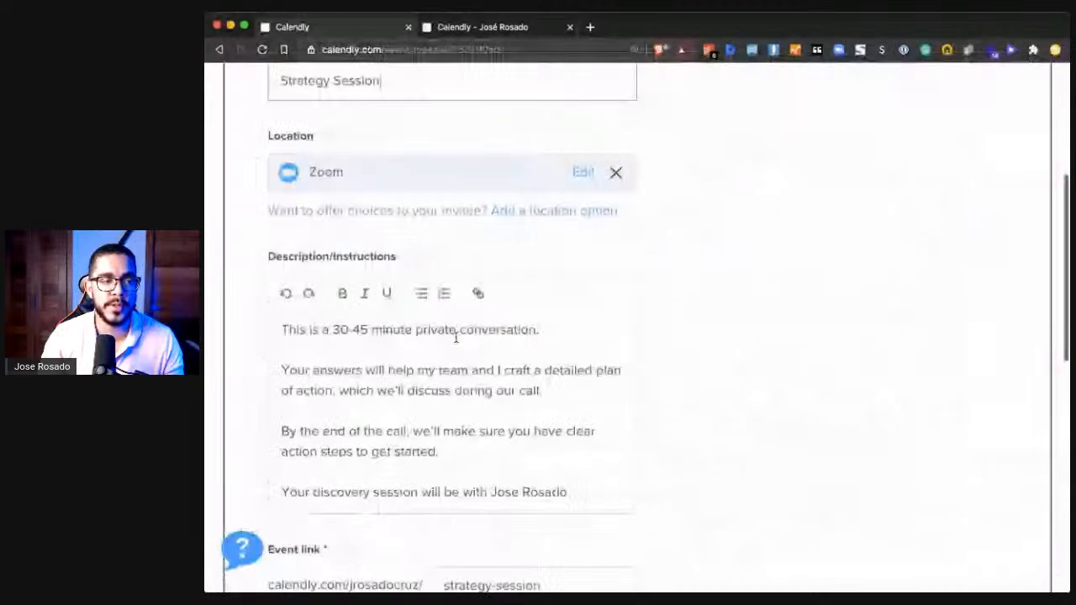
key(ctrl+Tab)
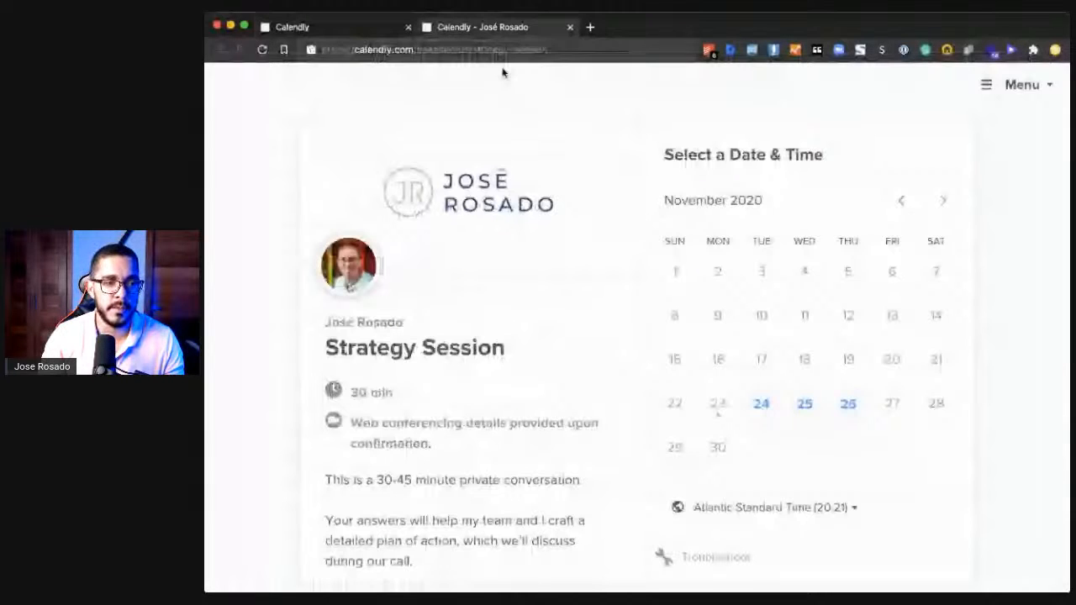
drag(346, 348, 449, 365)
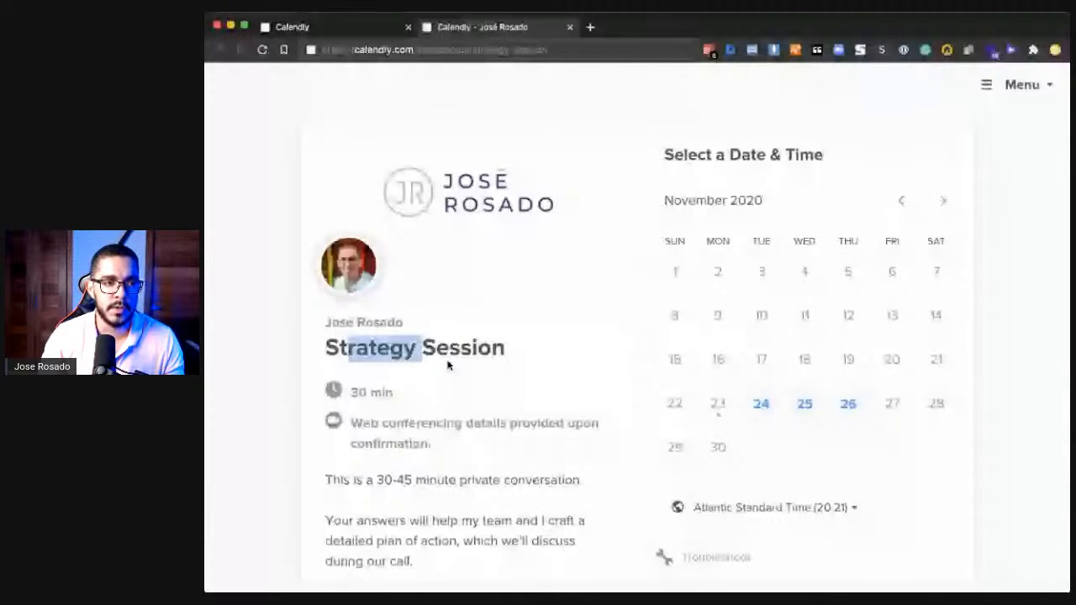
click(449, 365)
scroll(430, 339, down, 3)
triple_click(372, 284)
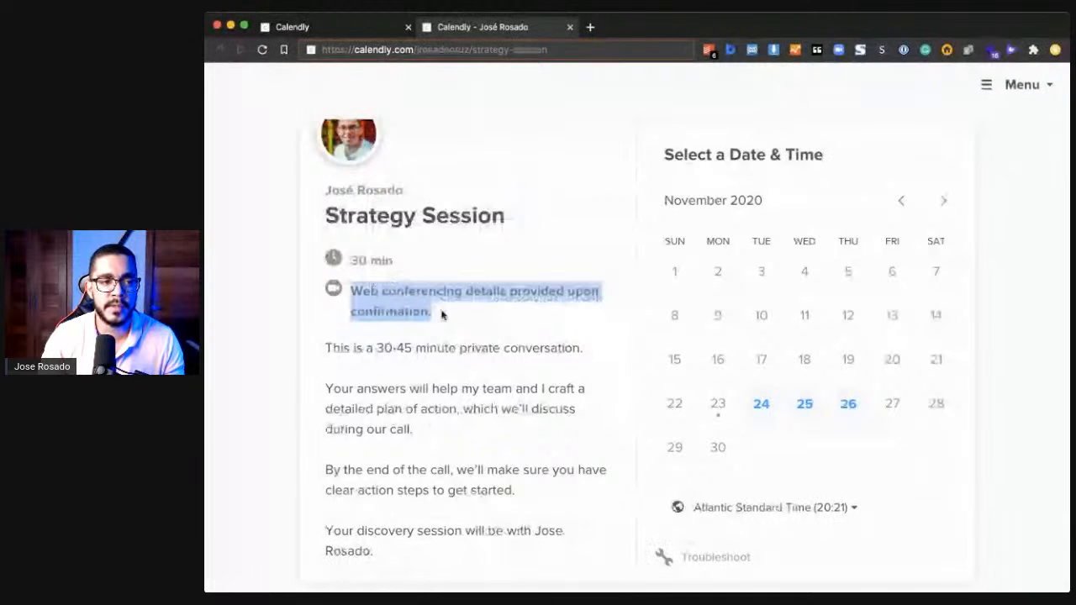
- Check the event name, Zoom location and description in the settings, and find the event duration on the live page
click(354, 26)
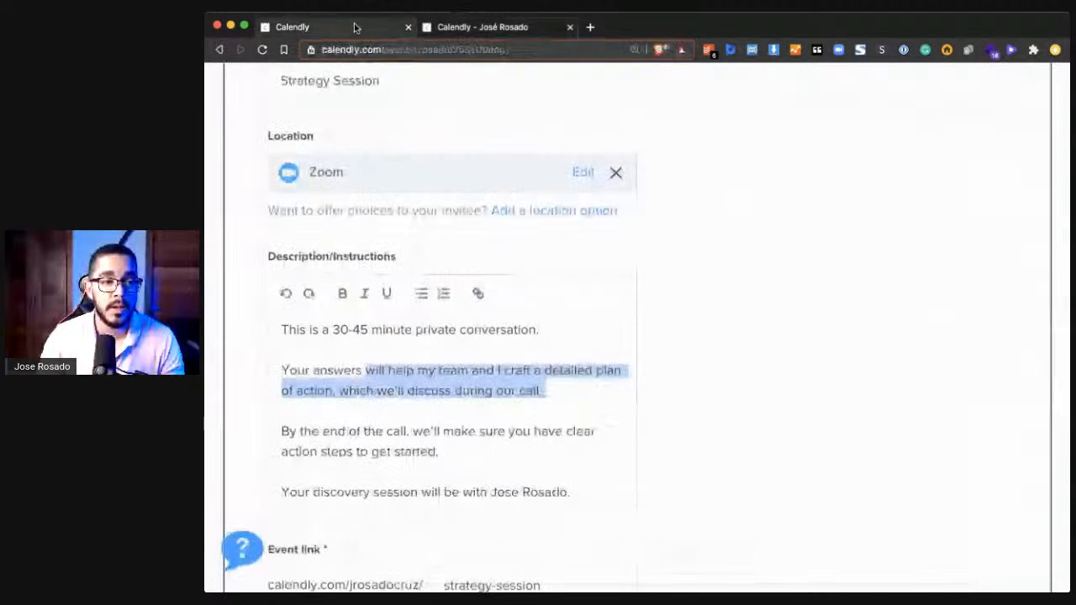
click(451, 271)
scroll(451, 271, up, 1)
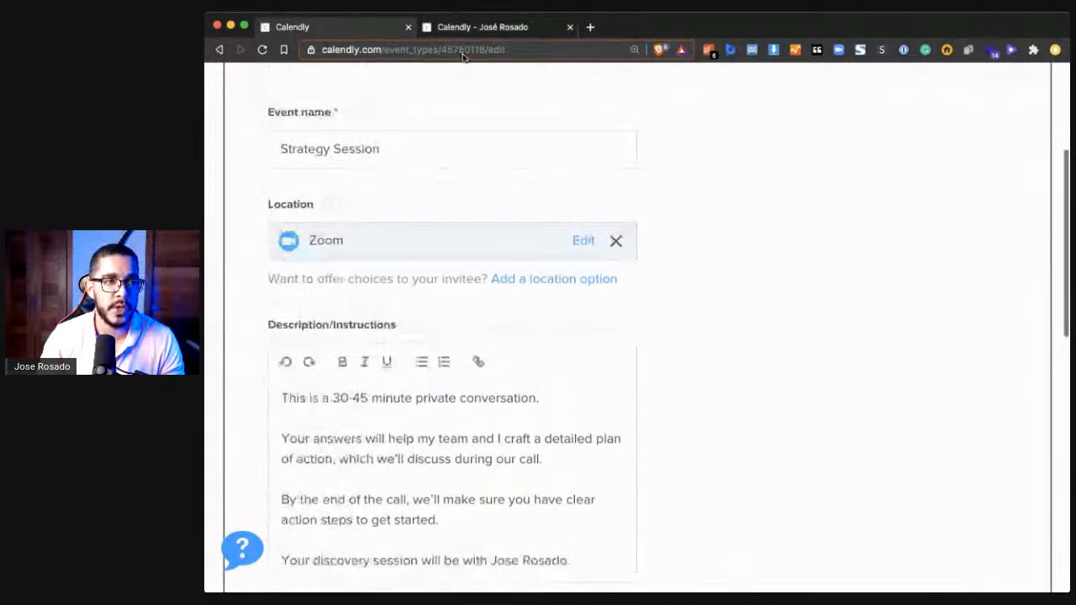
click(483, 26)
drag(394, 260, 349, 261)
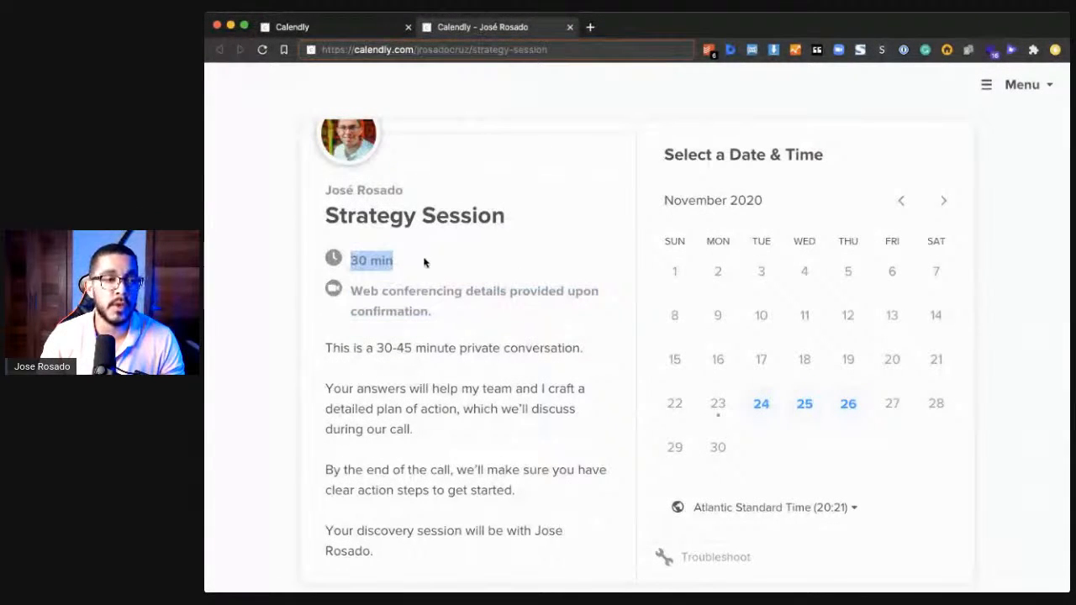
- Open "When can people book this event?" and compare its date range and weekly hours with the live page's available dates
click(326, 27)
scroll(413, 224, down, 8)
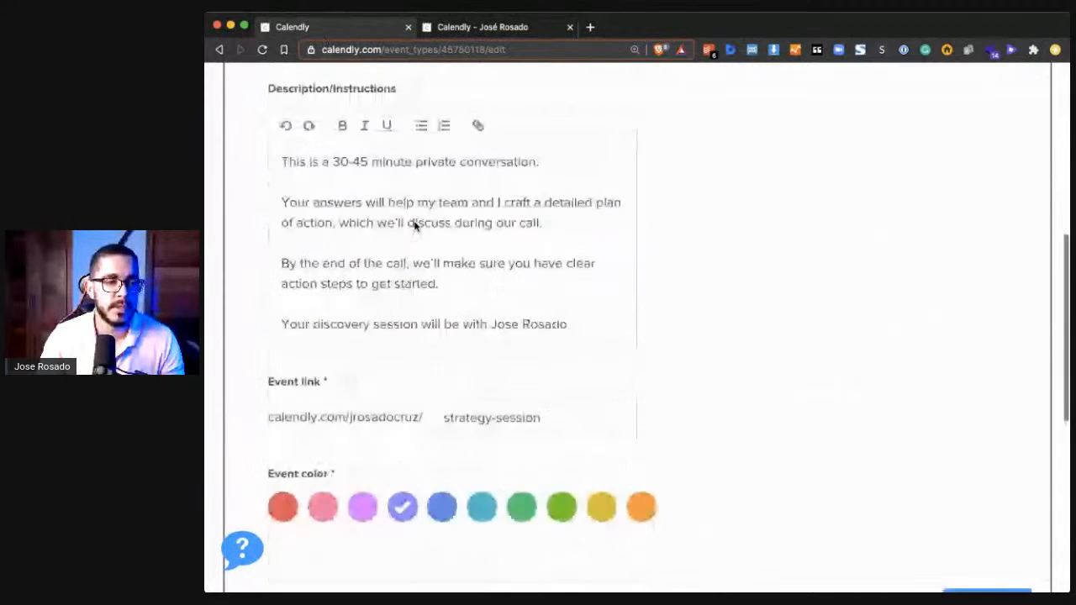
click(404, 264)
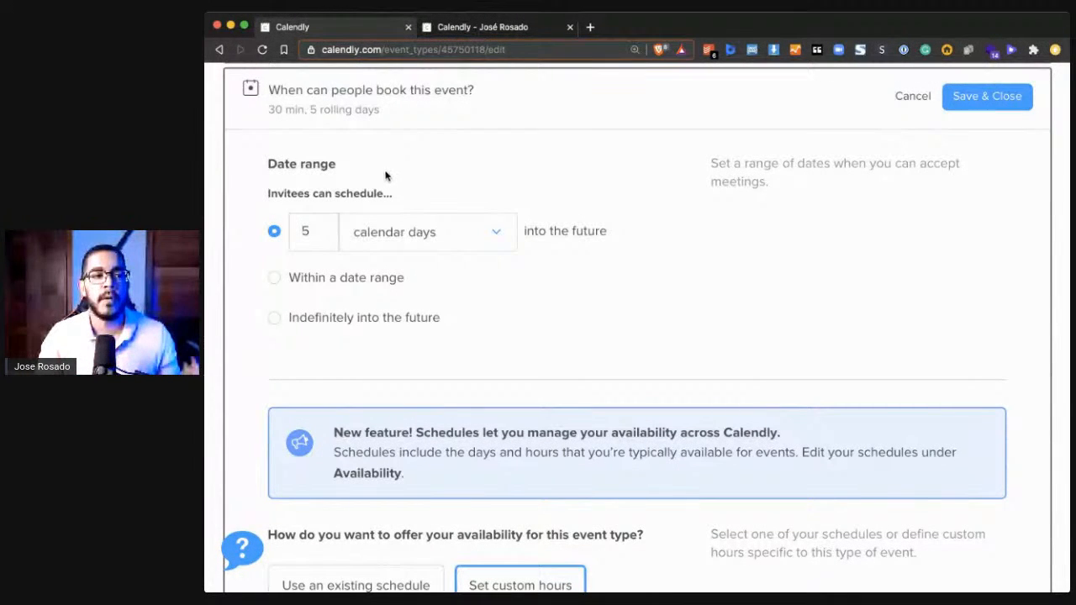
click(319, 230)
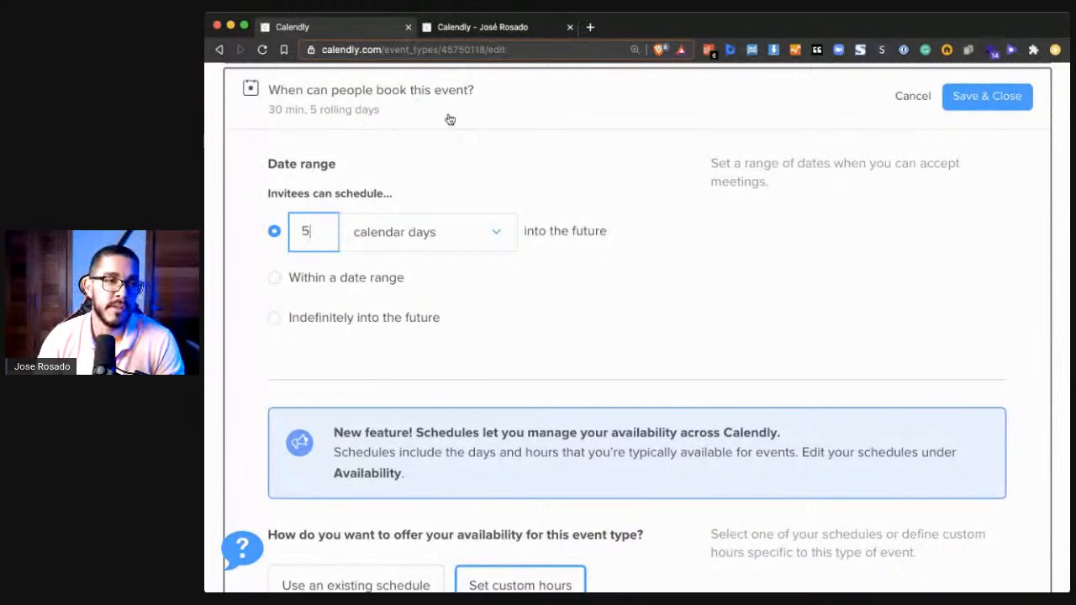
click(464, 28)
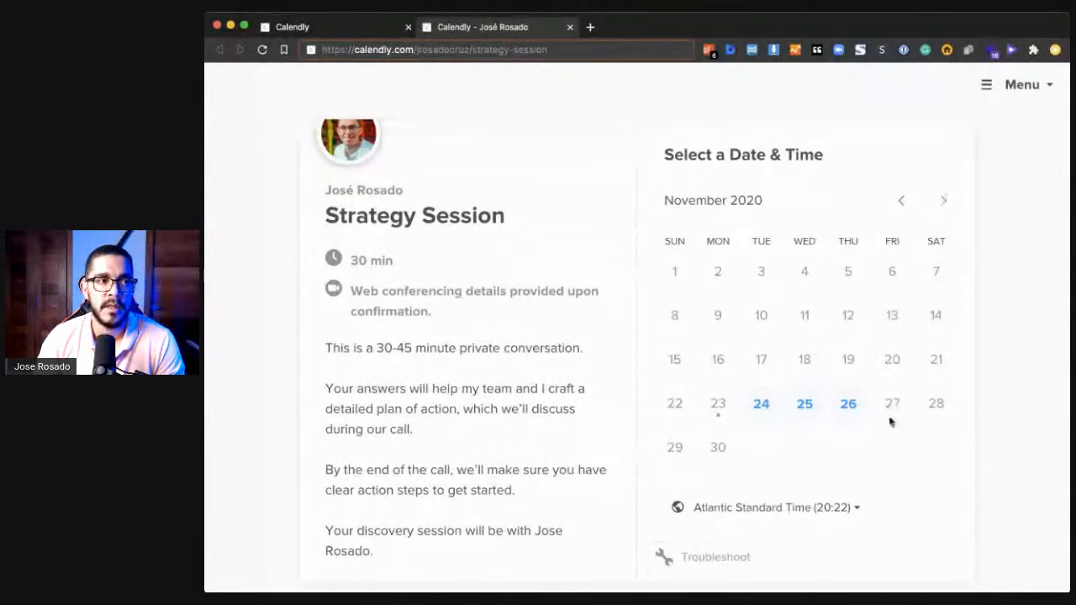
click(340, 27)
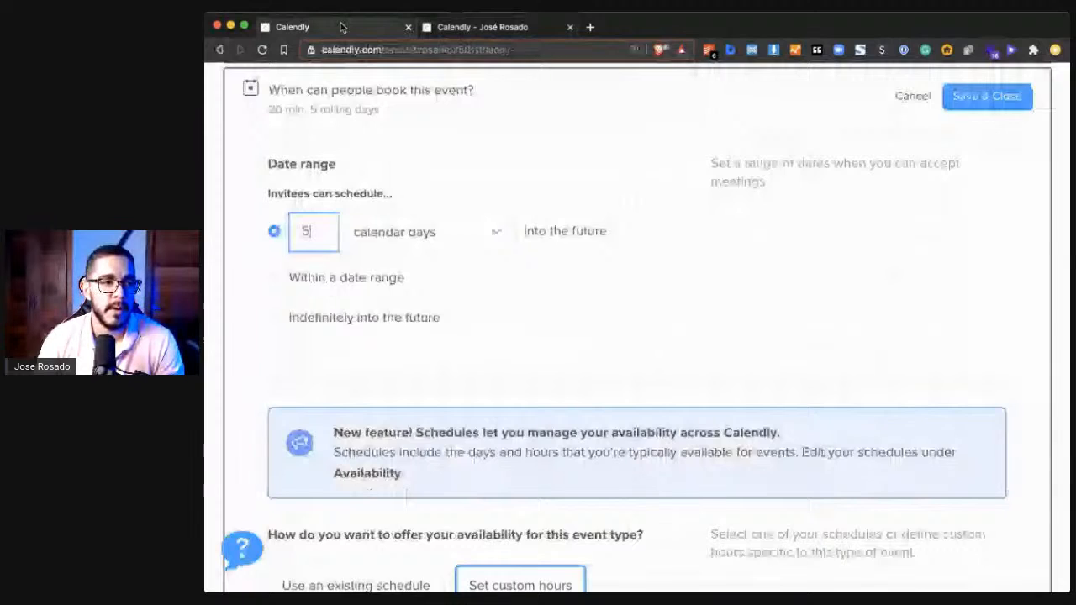
scroll(499, 324, down, 8)
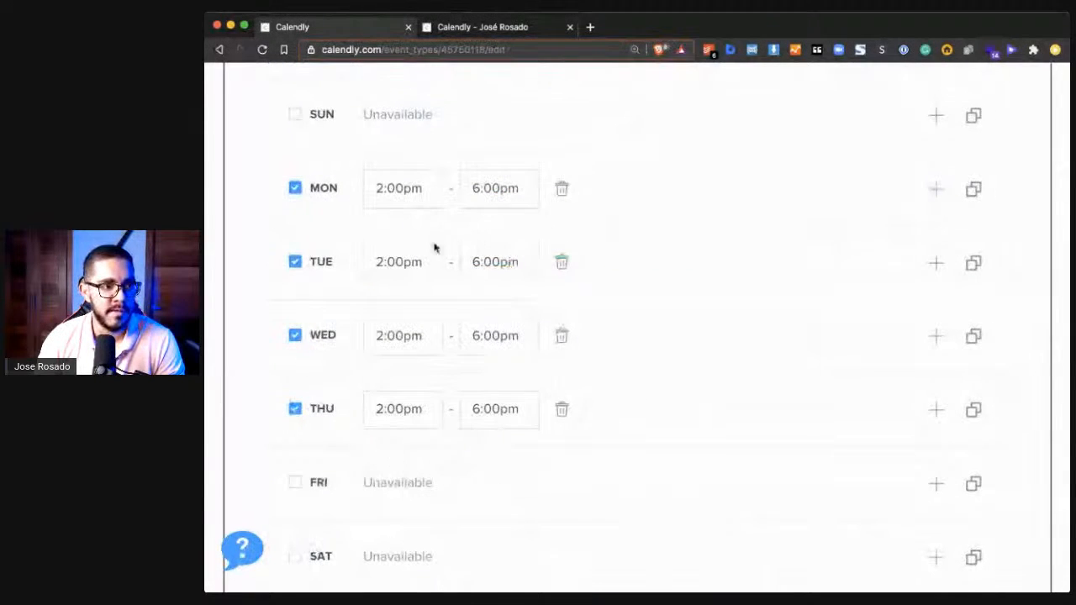
scroll(355, 440, up, 3)
scroll(431, 410, down, 4)
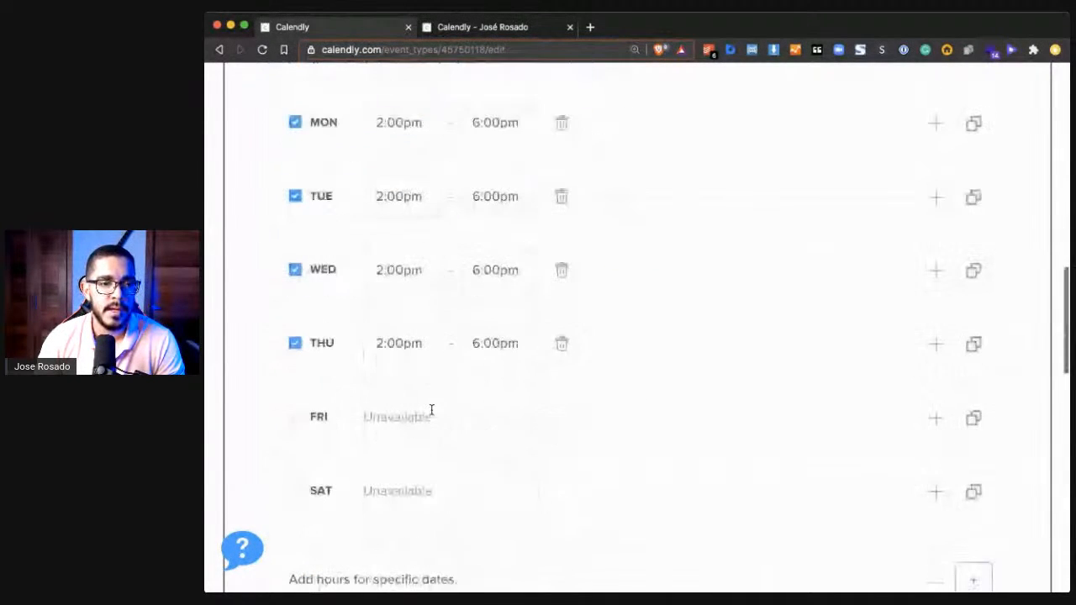
- Check the bookable time slots for November 24, 25 and 26 on the live booking page
click(496, 27)
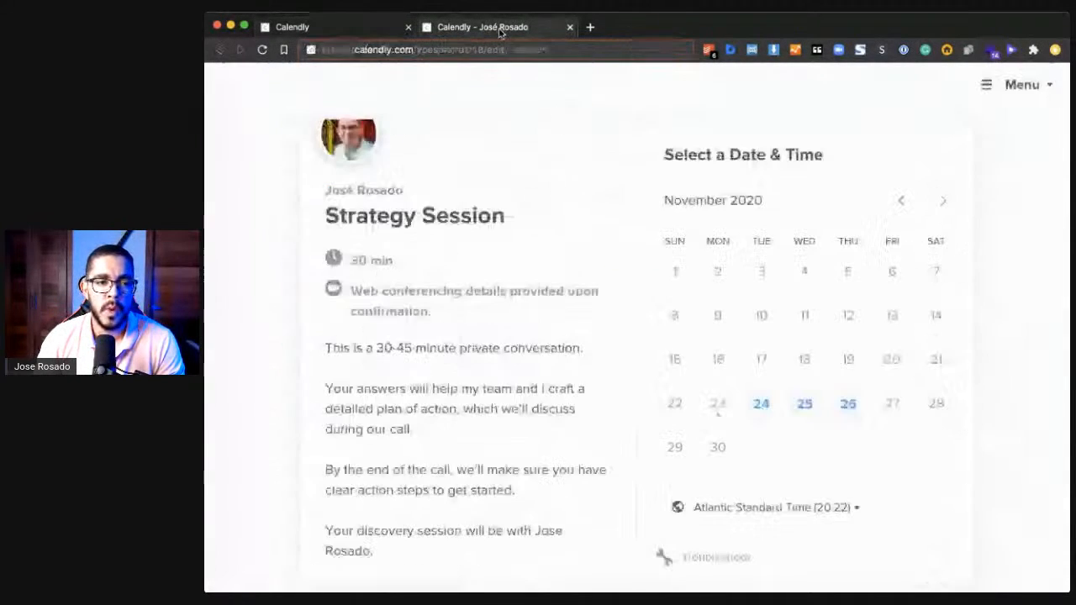
click(751, 405)
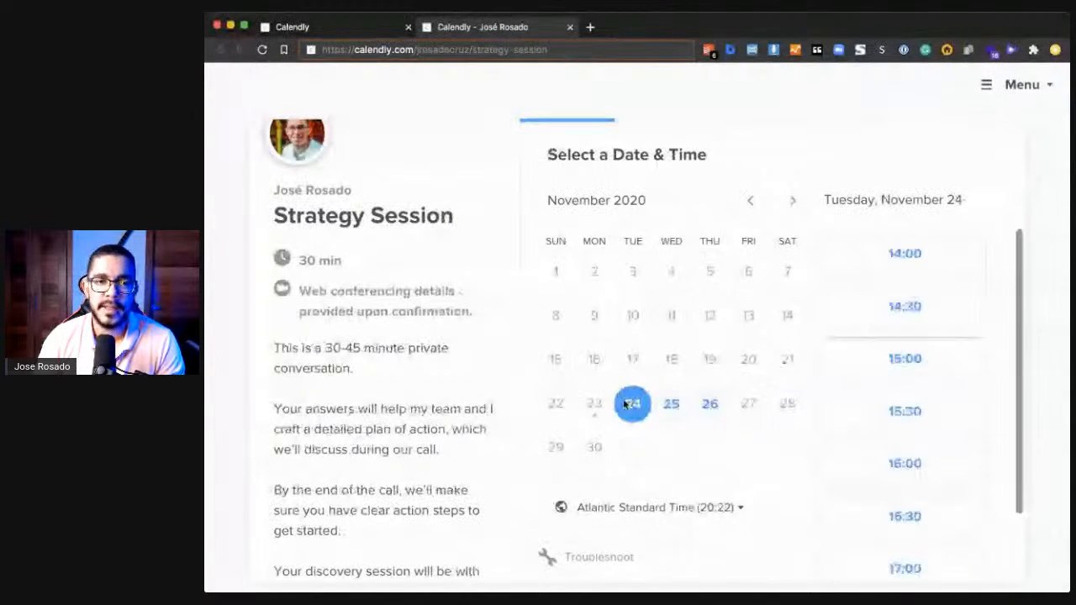
scroll(818, 414, down, 3)
scroll(819, 407, up, 3)
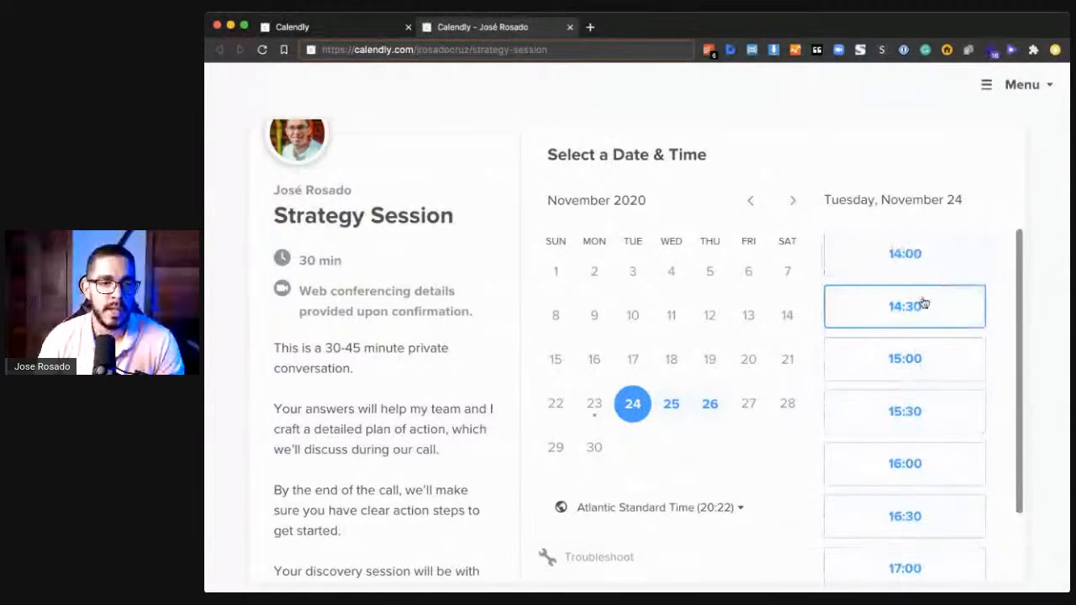
scroll(911, 338, down, 2)
scroll(913, 337, up, 2)
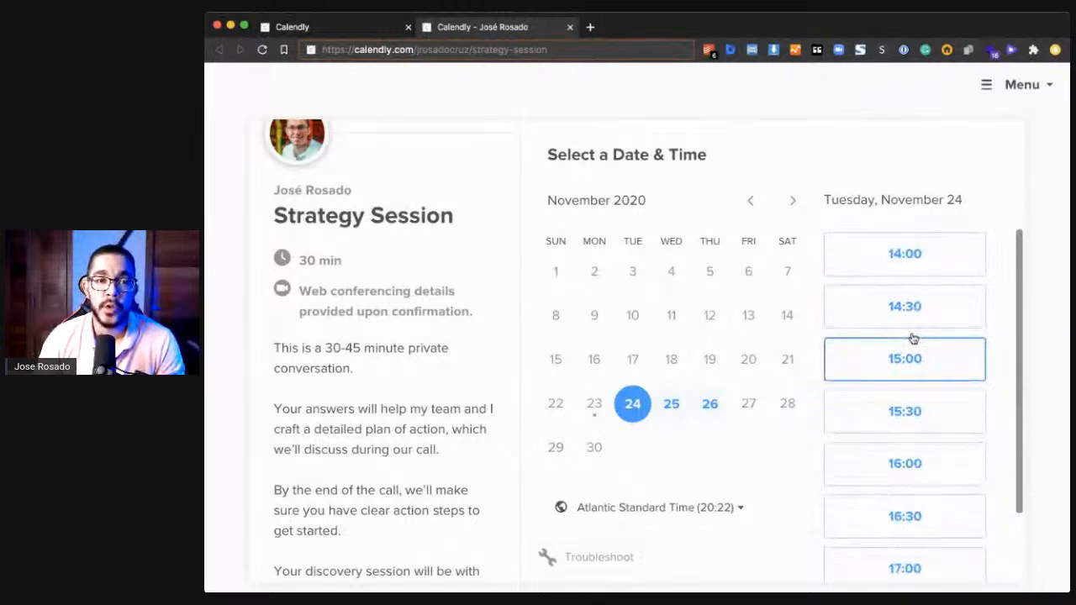
click(664, 405)
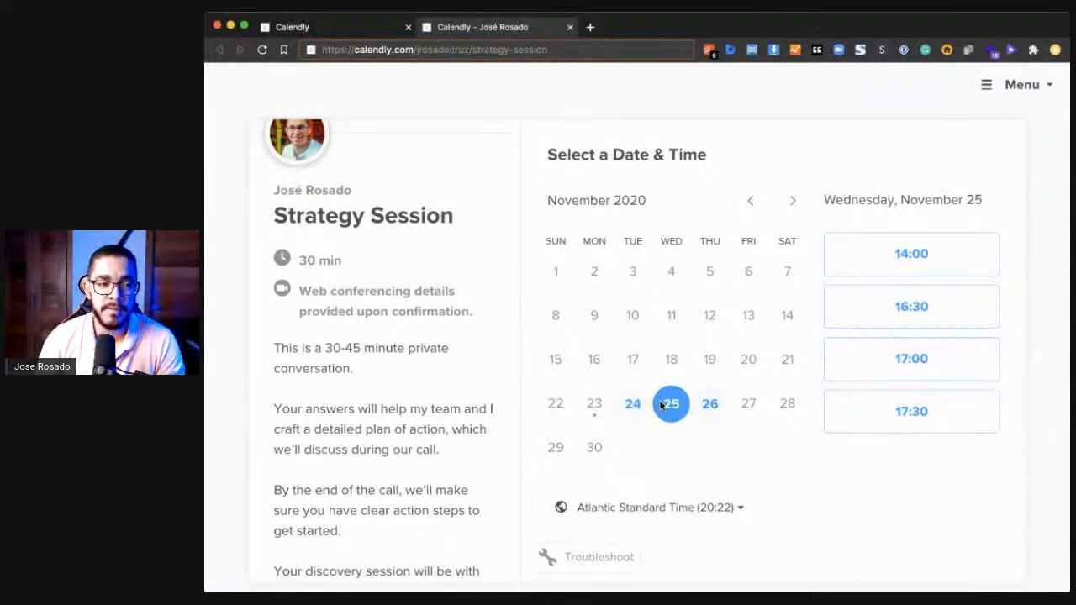
click(709, 404)
scroll(879, 496, down, 1)
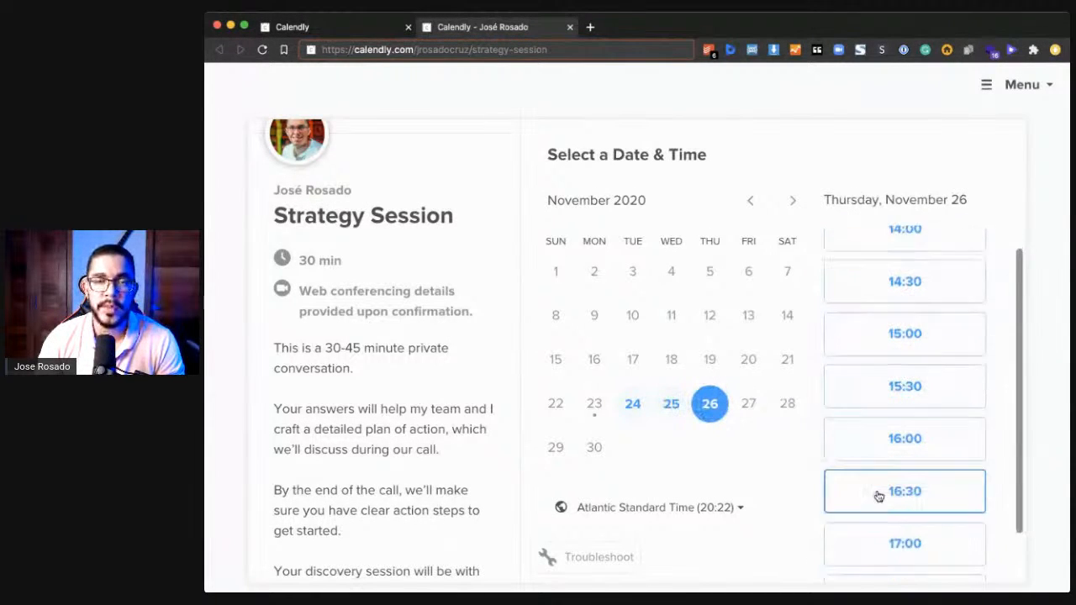
scroll(892, 355, up, 1)
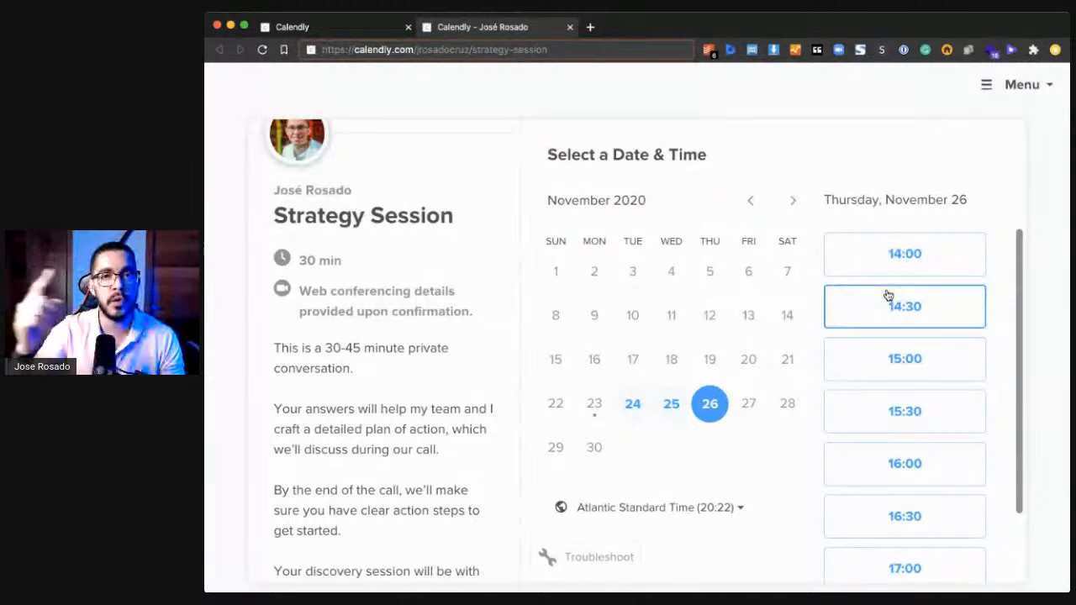
- Open Calendar Connections from the integrations and review the conflict-check and add-to-calendar configuration
click(299, 26)
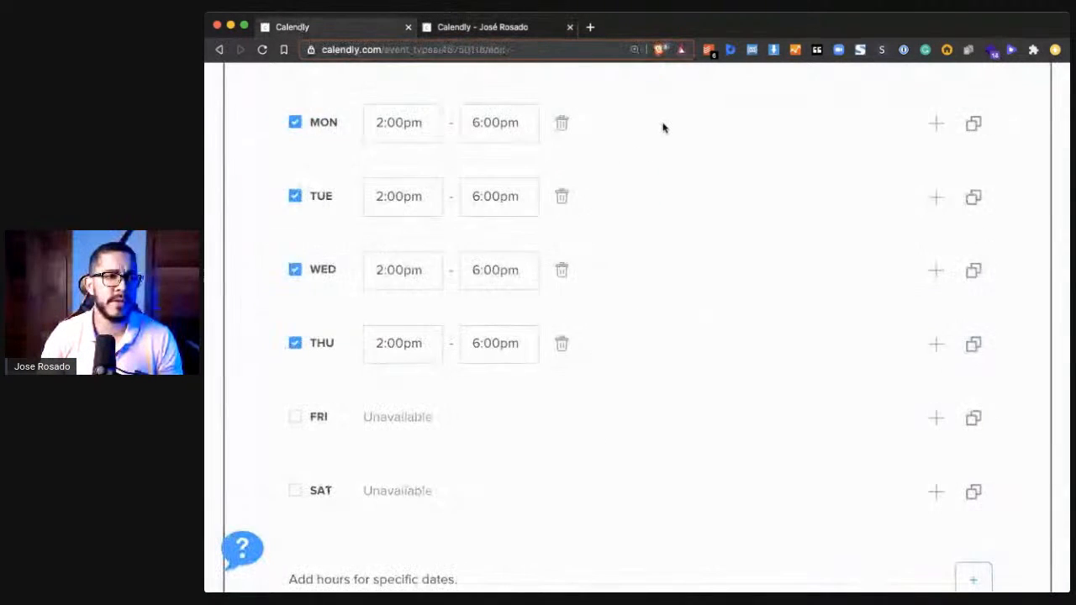
scroll(665, 128, up, 6)
scroll(664, 128, up, 5)
click(803, 96)
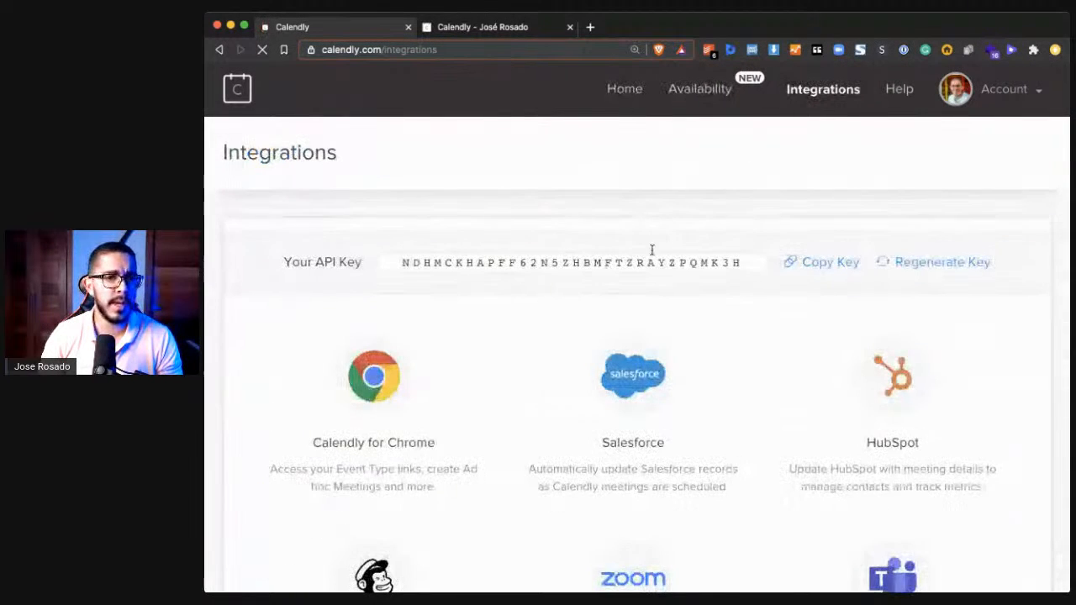
scroll(664, 252, down, 1)
scroll(666, 254, down, 5)
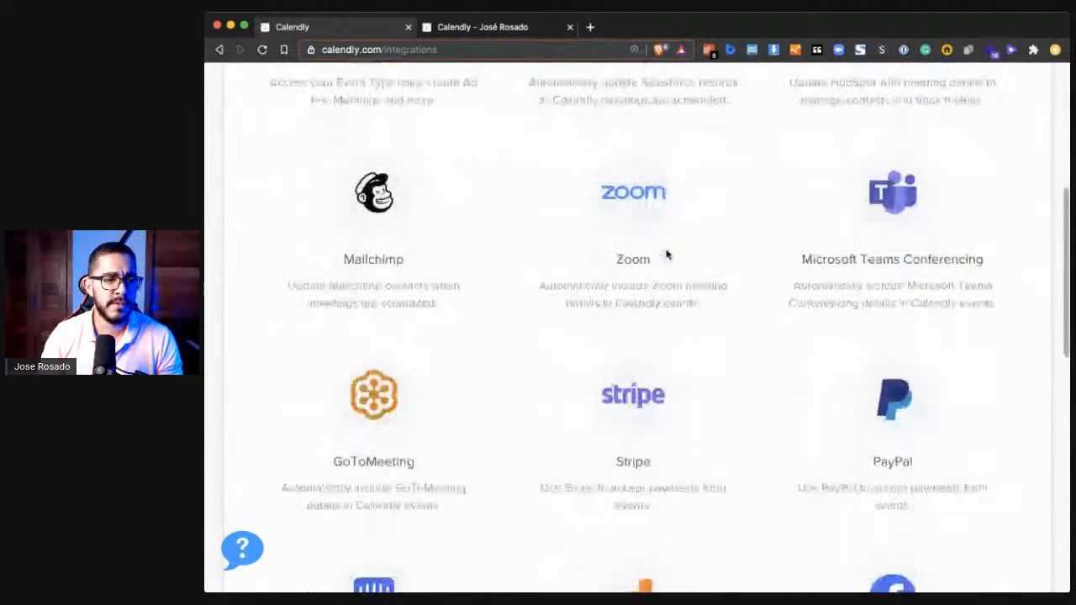
scroll(666, 254, down, 5)
scroll(666, 254, up, 5)
scroll(666, 254, down, 5)
scroll(668, 254, down, 1)
click(635, 335)
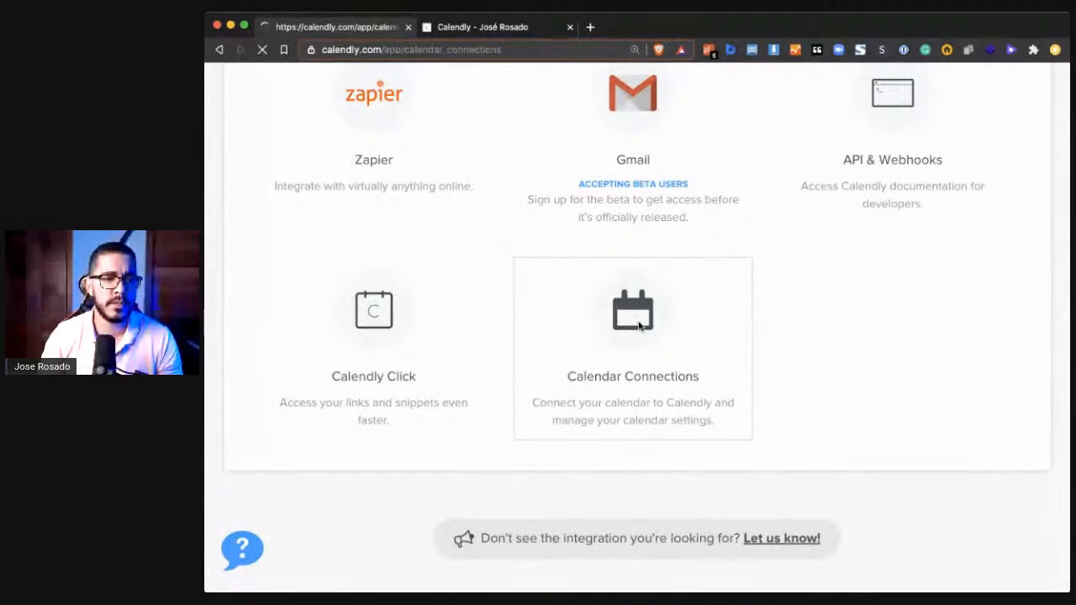
scroll(679, 313, down, 5)
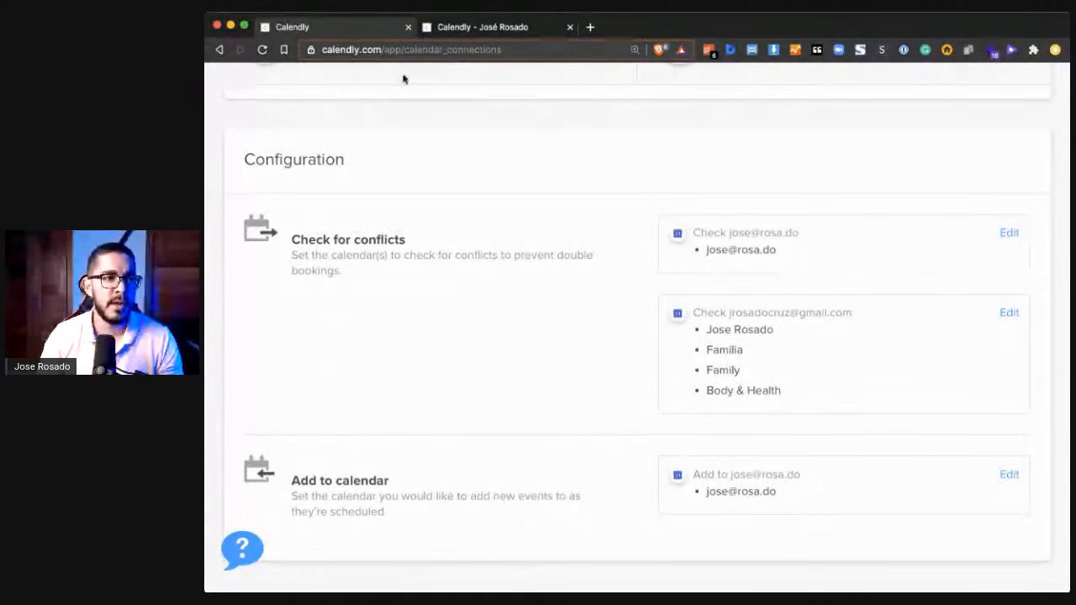
- Select and confirm the 16:00 slot on Thursday, November 26 on the live page and start the invitee's Name field
click(456, 27)
scroll(864, 333, down, 5)
scroll(879, 329, up, 5)
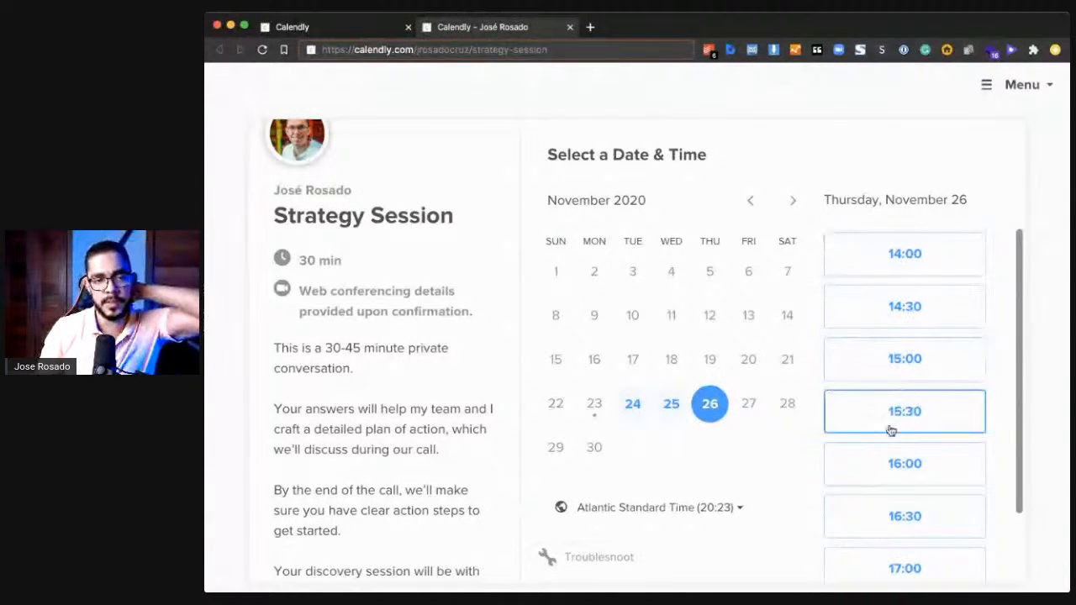
scroll(892, 431, down, 1)
click(899, 398)
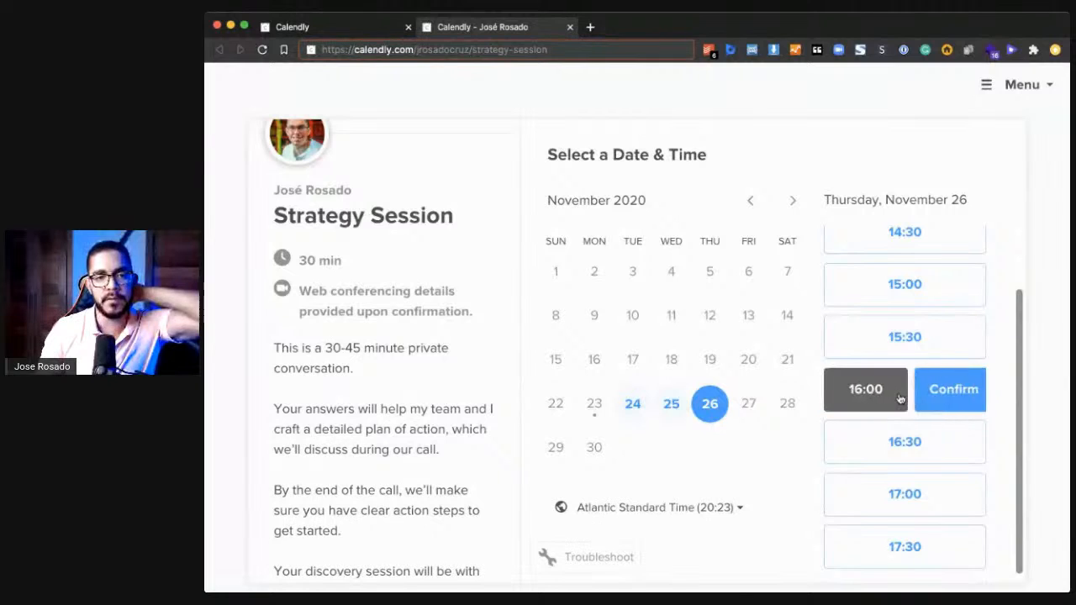
click(935, 399)
click(723, 226)
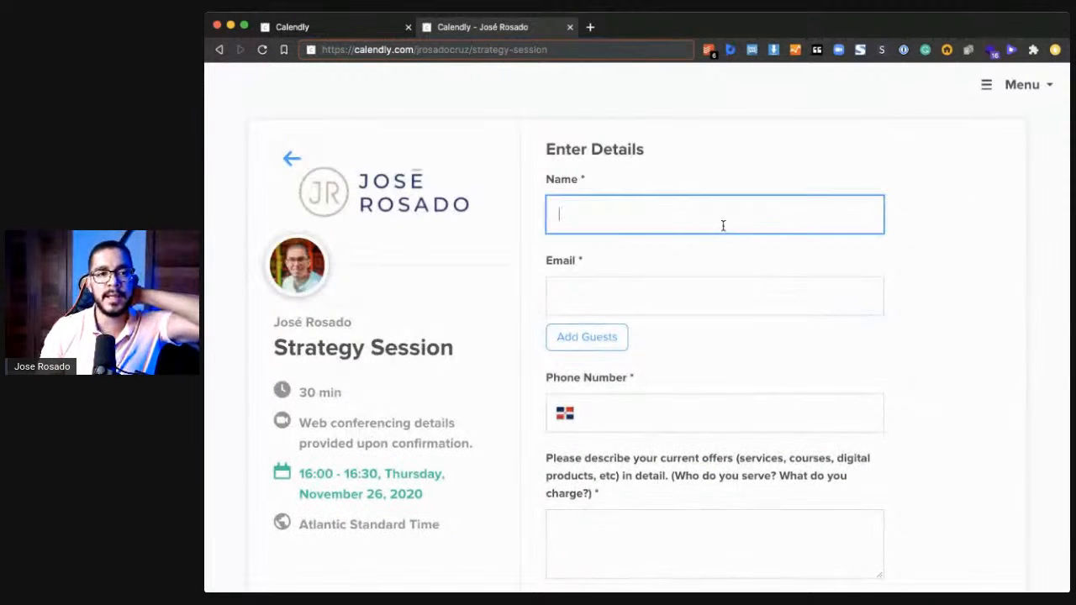
- Review the invitee form on the live booking page, from the Name and Email fields down to the custom questions
click(712, 287)
scroll(743, 340, down, 5)
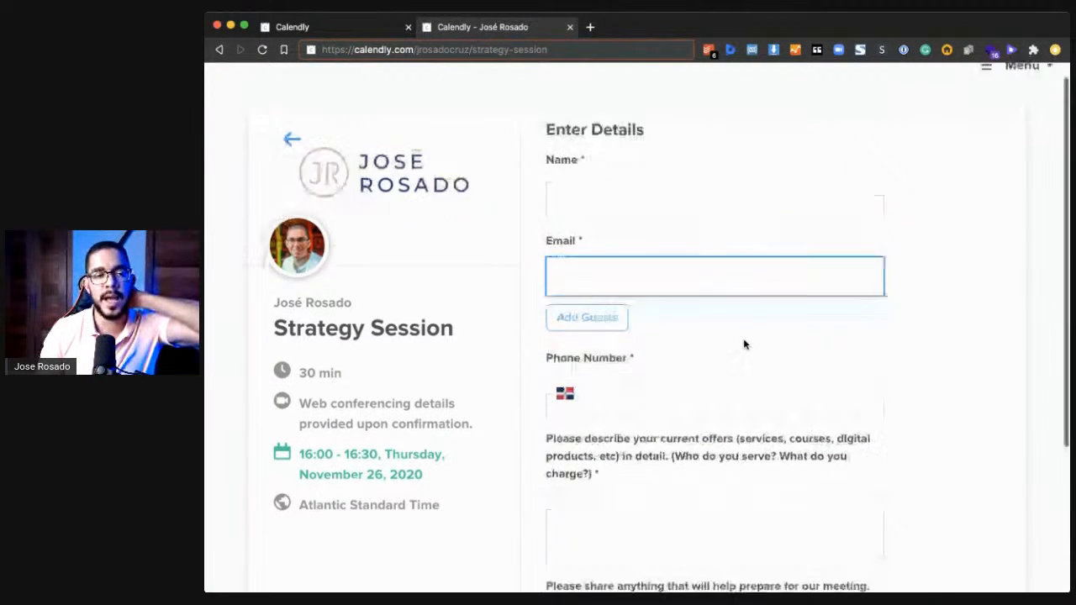
scroll(749, 323, up, 5)
click(749, 214)
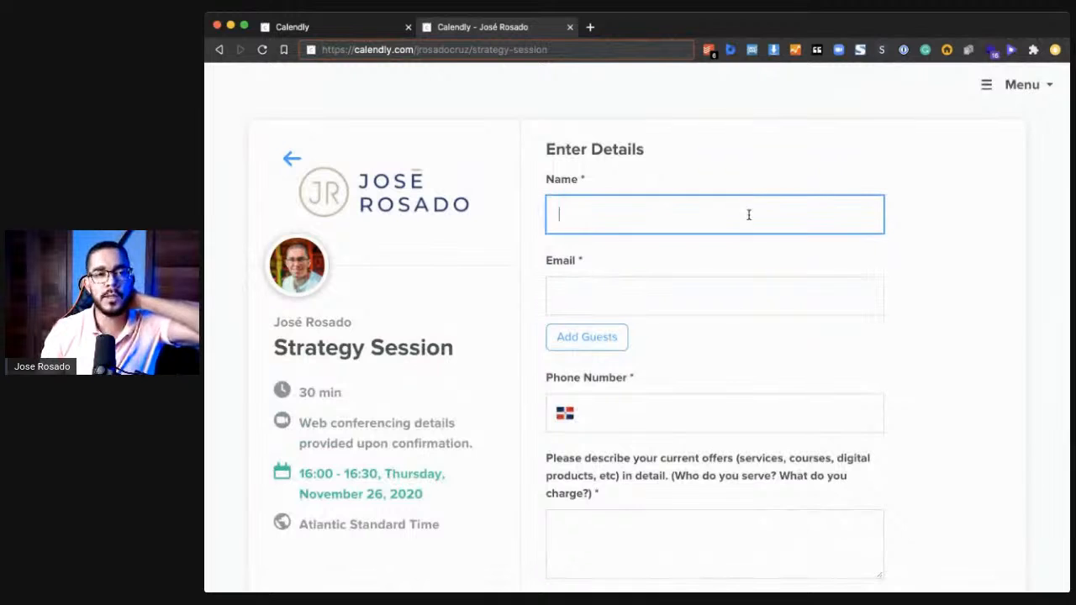
click(640, 283)
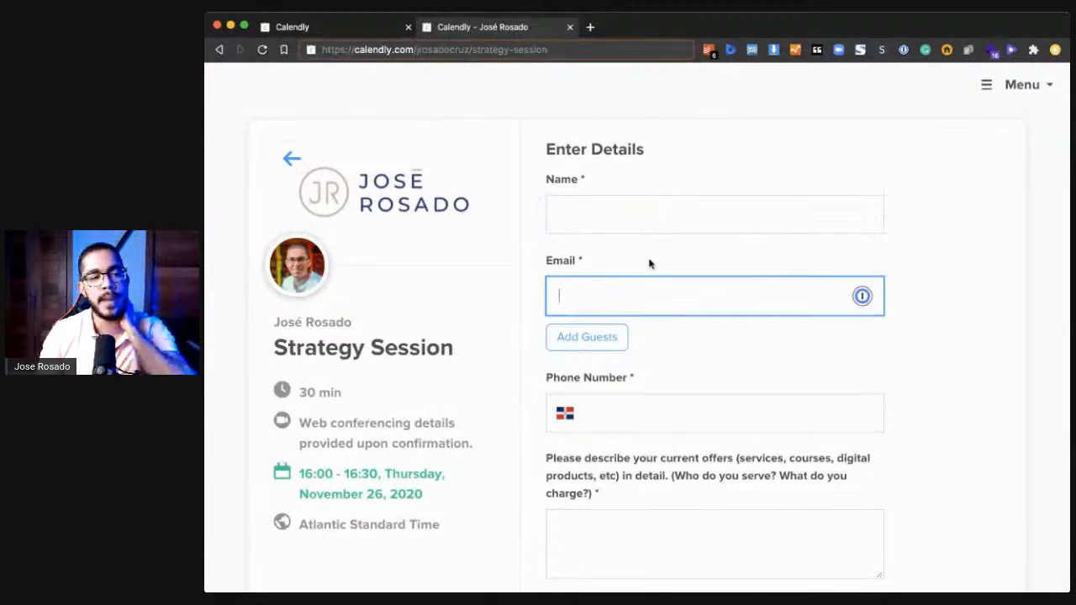
scroll(716, 449, down, 4)
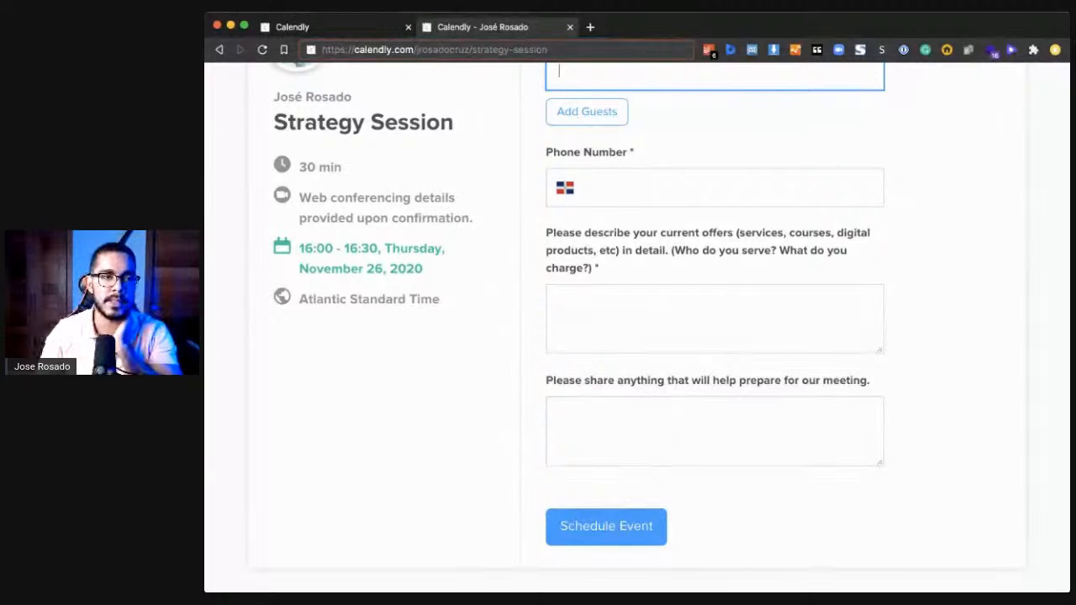
- Go back from Calendar Connections through the integrations page to the Strategy Session event type editor
click(307, 27)
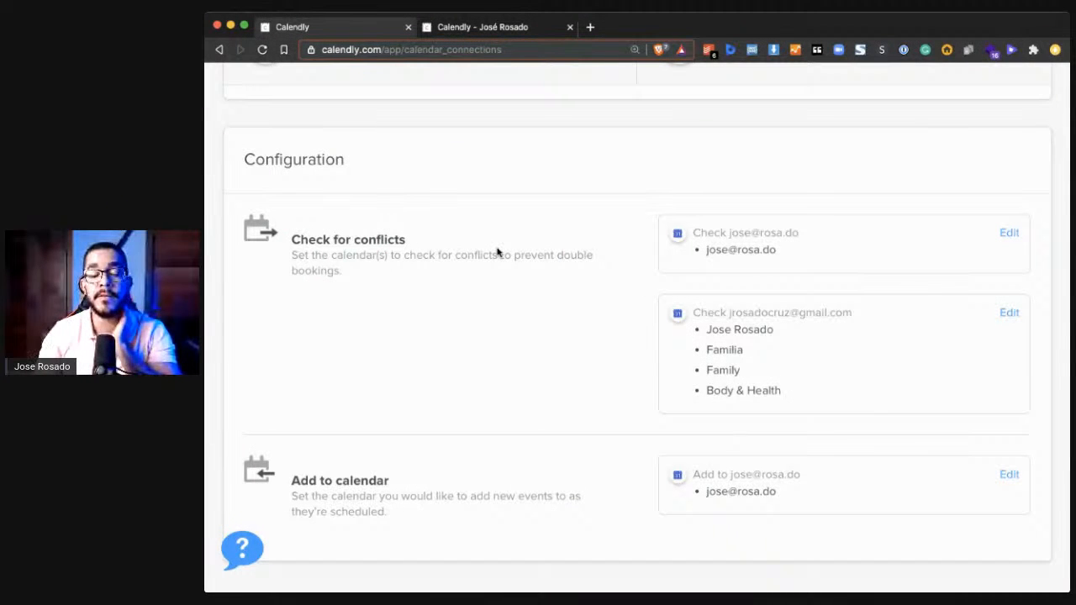
scroll(497, 253, down, 1)
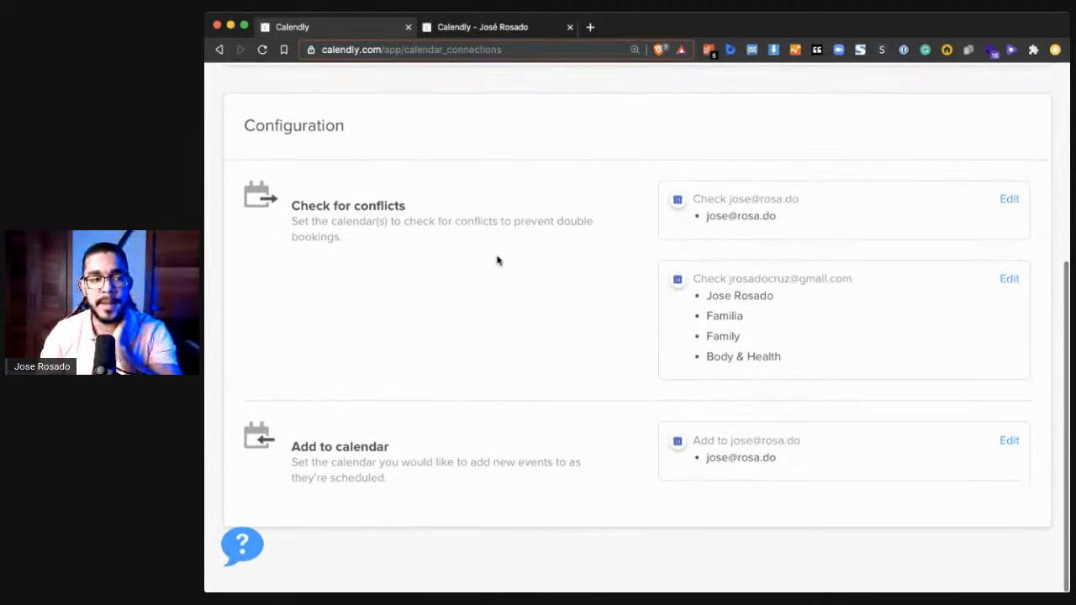
scroll(497, 257, up, 5)
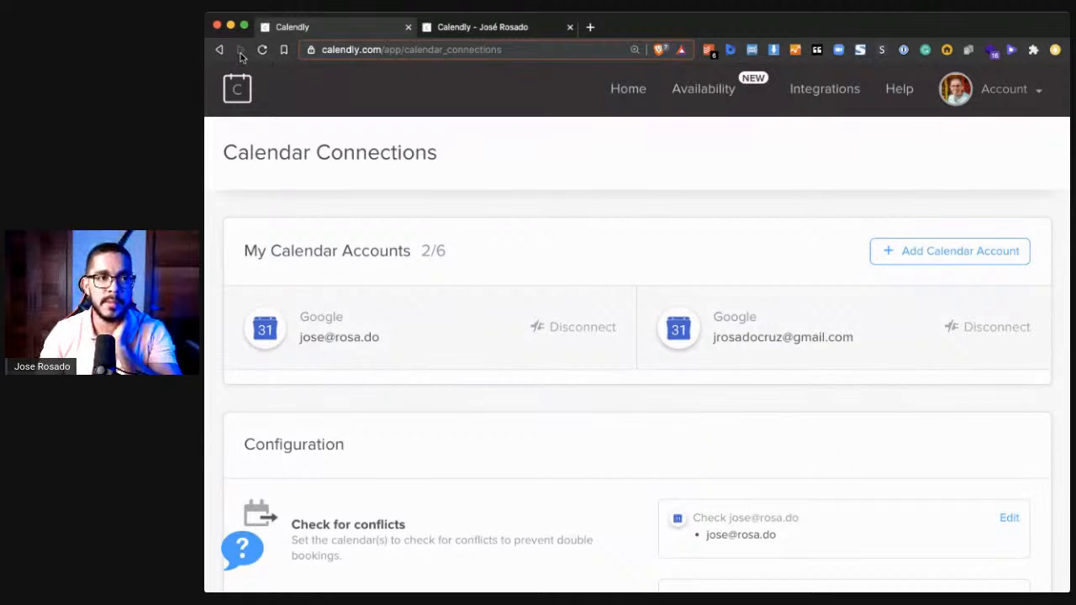
click(218, 49)
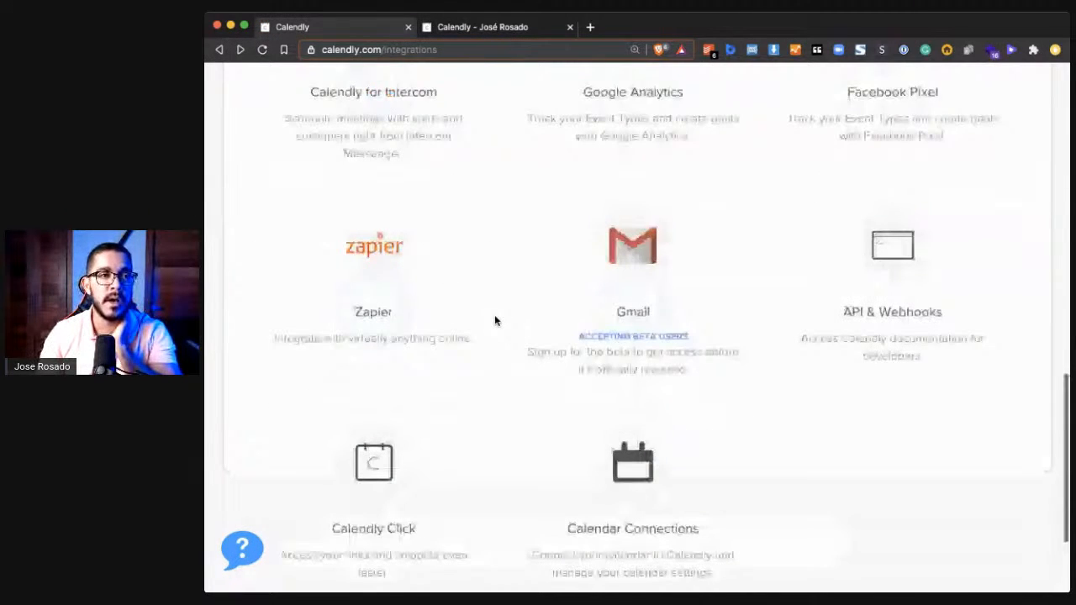
scroll(495, 321, up, 10)
click(222, 50)
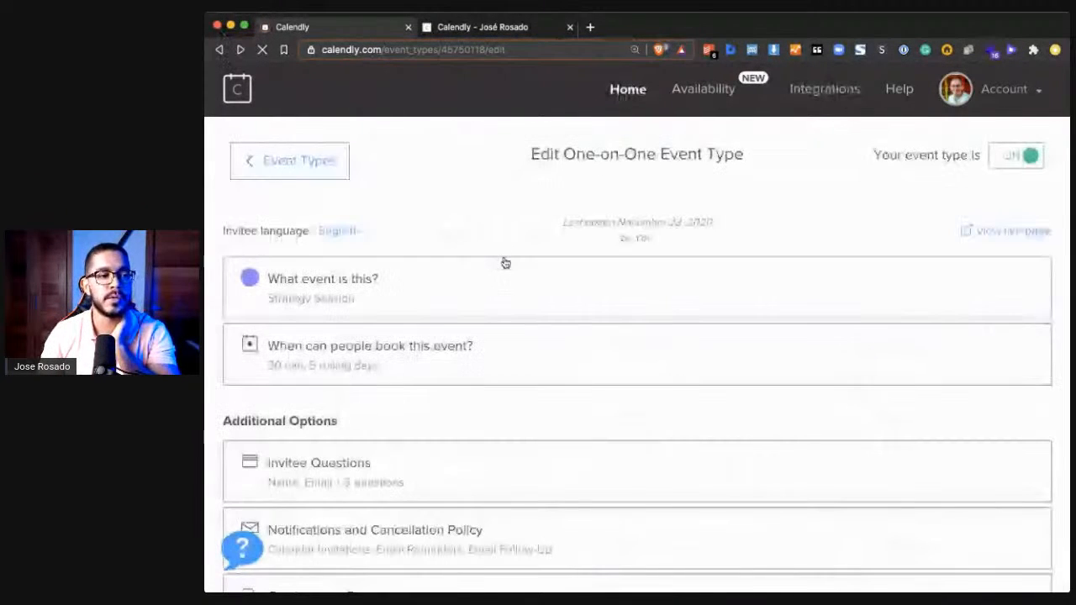
- Open the personalization of Email Reminders under "Notifications and Cancellation Policy" and check the reminder timings
scroll(505, 262, down, 1)
scroll(505, 261, down, 5)
click(412, 378)
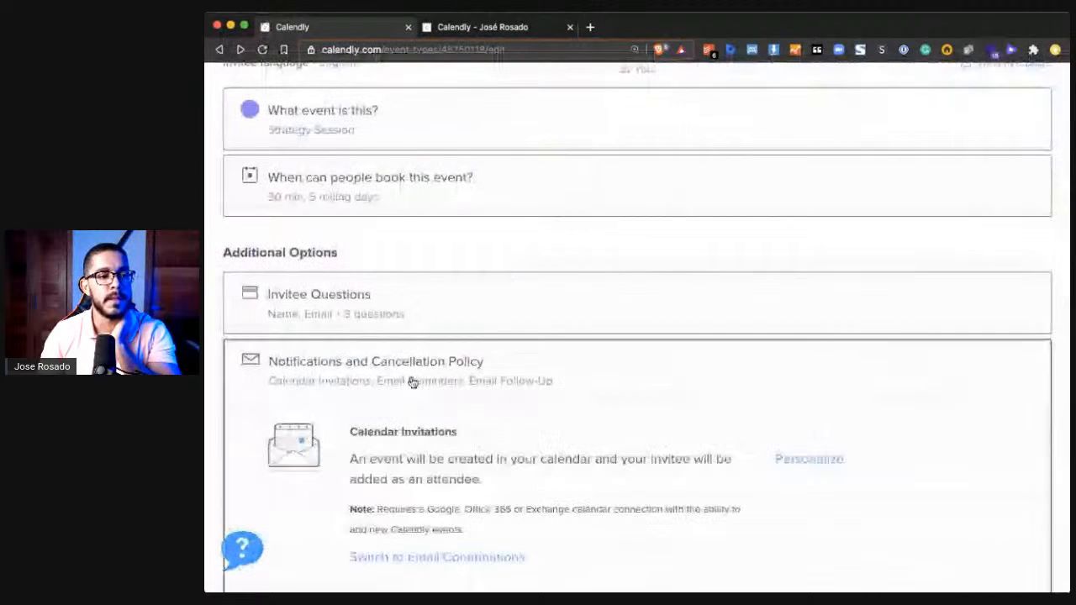
scroll(449, 425, down, 4)
scroll(452, 416, down, 3)
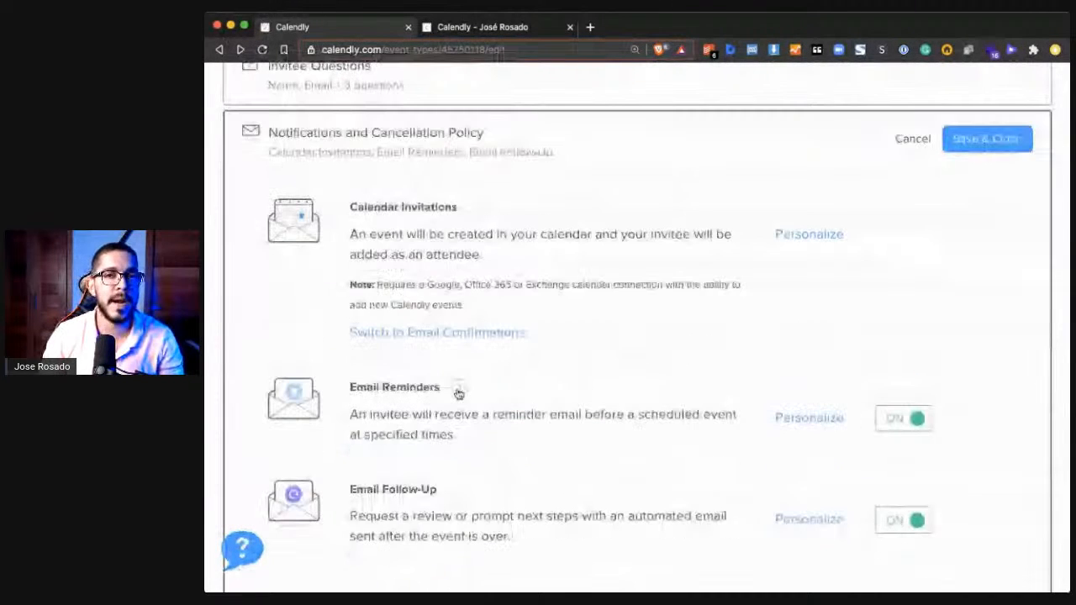
scroll(728, 367, down, 1)
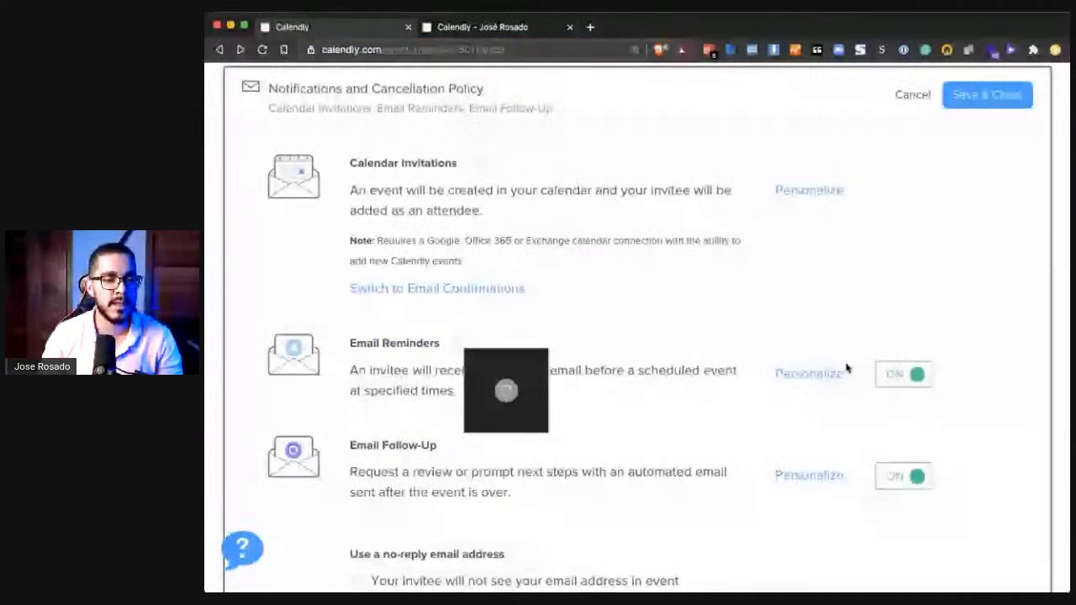
click(790, 370)
scroll(785, 365, down, 10)
double_click(390, 367)
drag(381, 427, 347, 413)
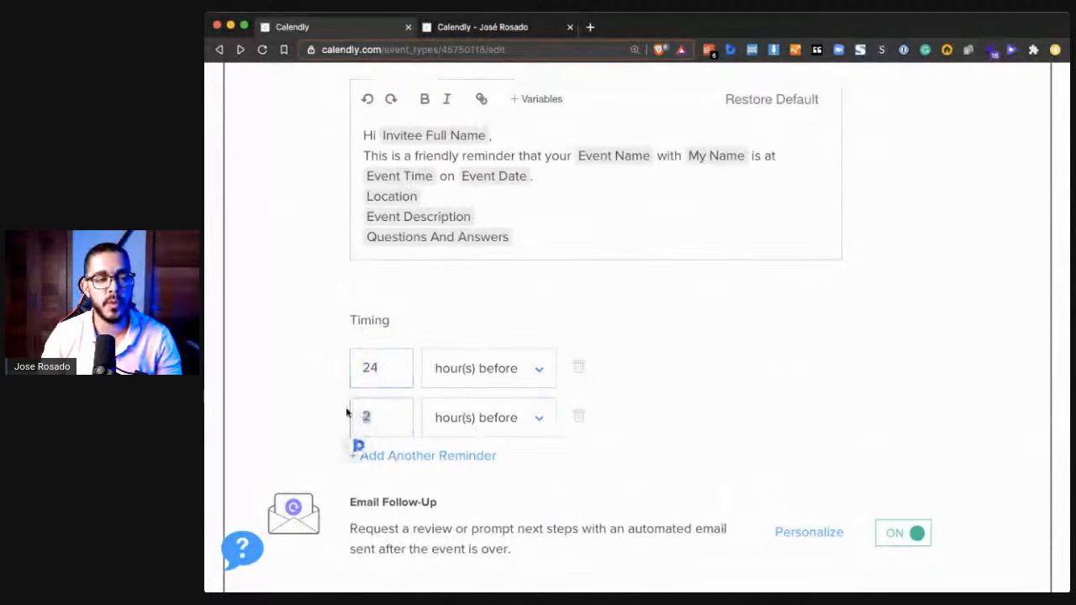
click(668, 375)
- Check the selected appointment date on the live booking page against the reminder timings
click(508, 30)
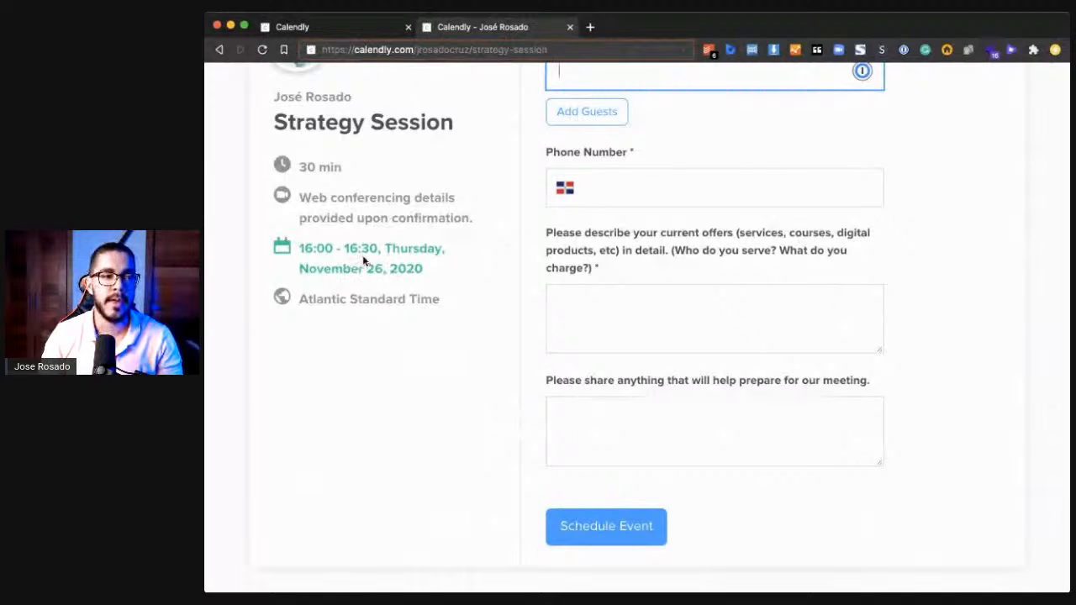
drag(376, 267, 369, 268)
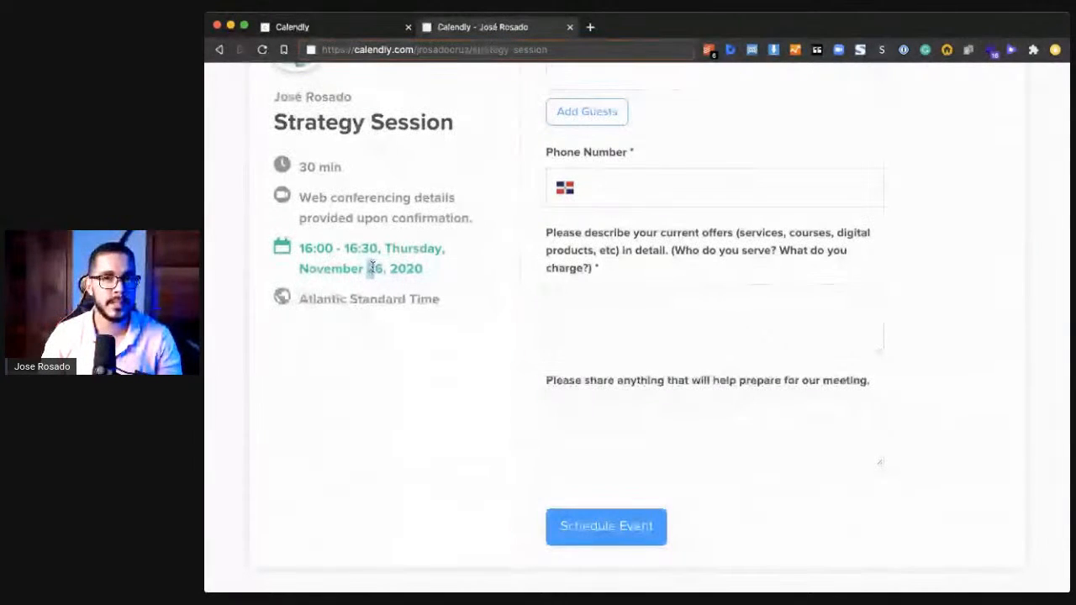
drag(382, 267, 372, 267)
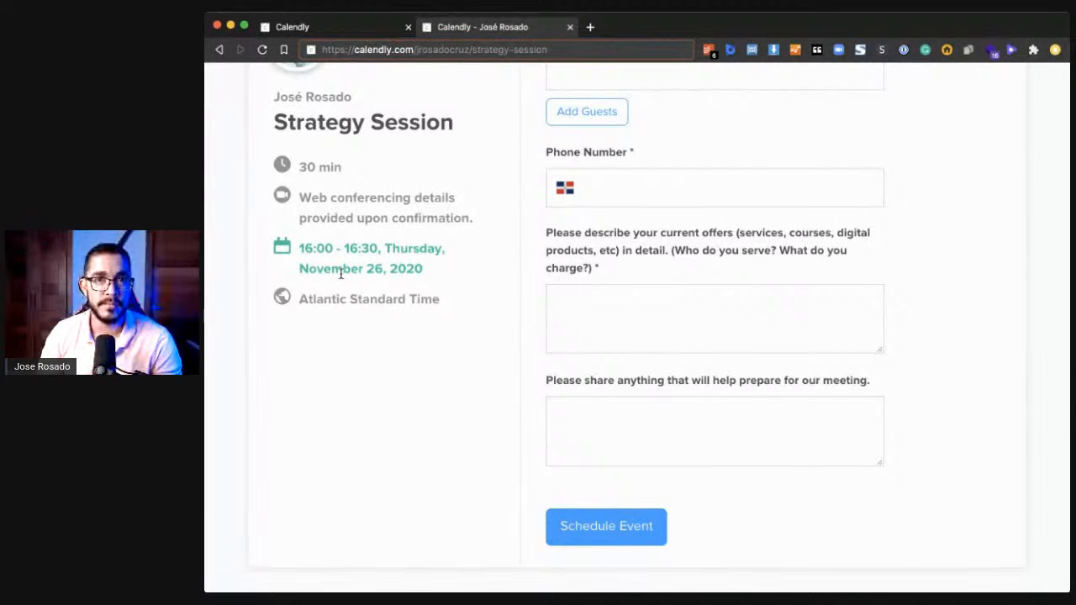
scroll(341, 273, up, 5)
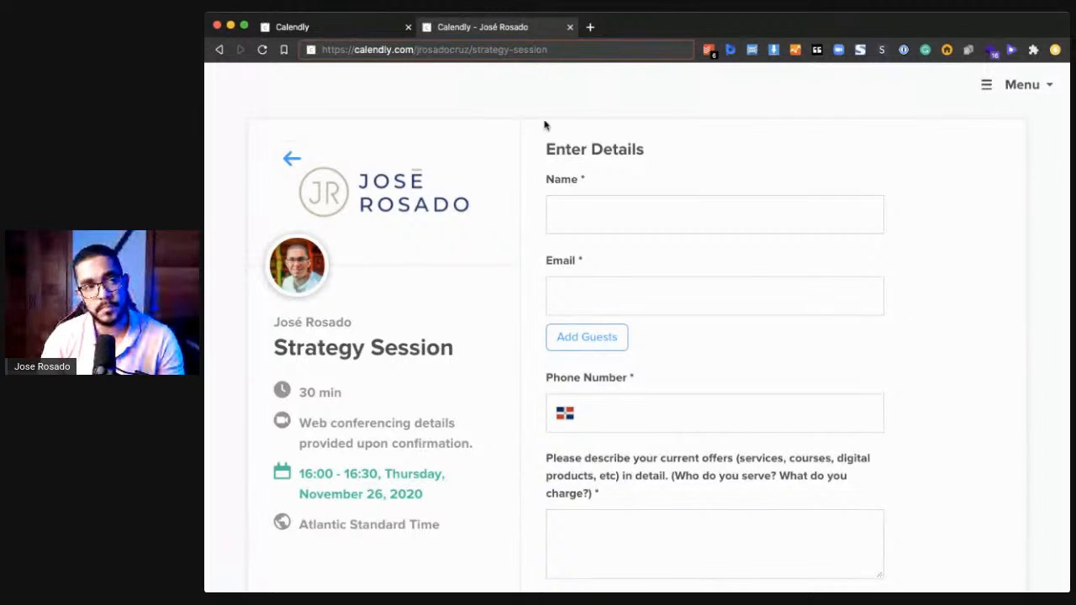
- Close the live booking page and load calendly.com in place of the event type editor
key(super+w)
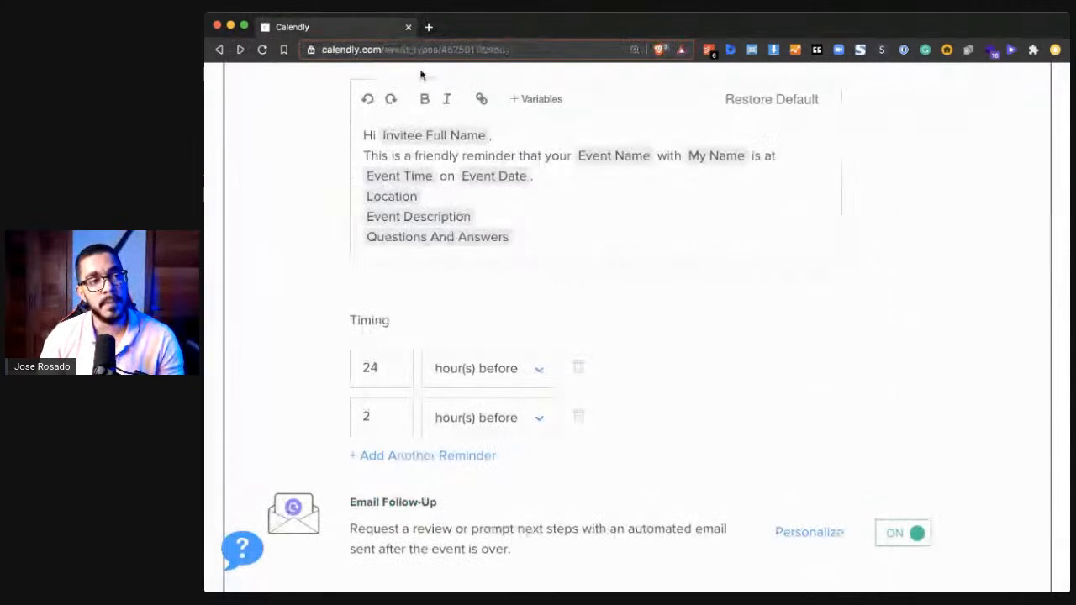
click(384, 50)
key(super+shift+Right)
key(BackSpace)
key(Return)
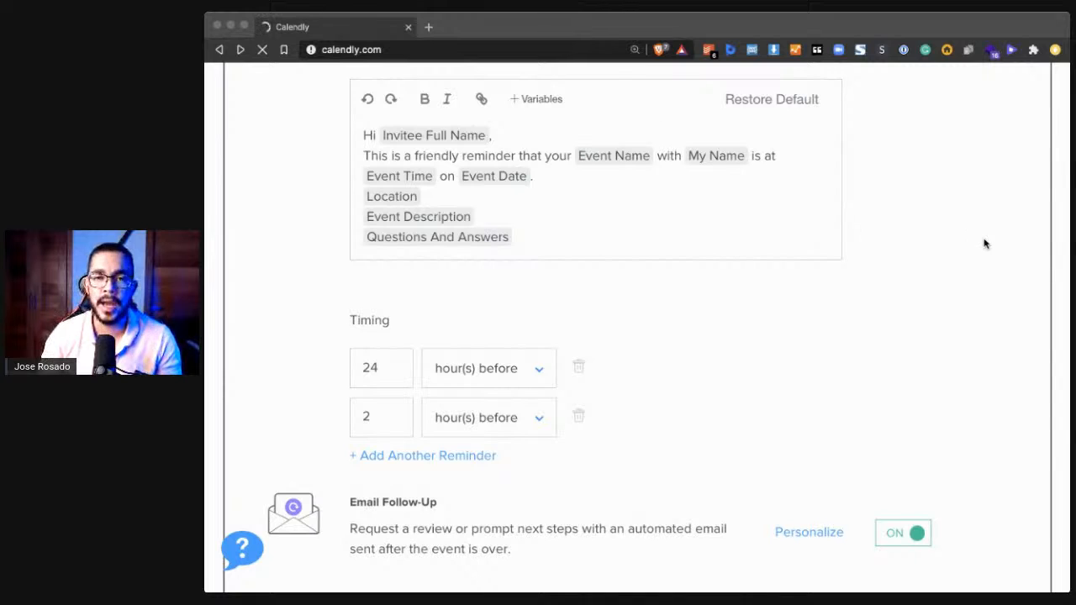